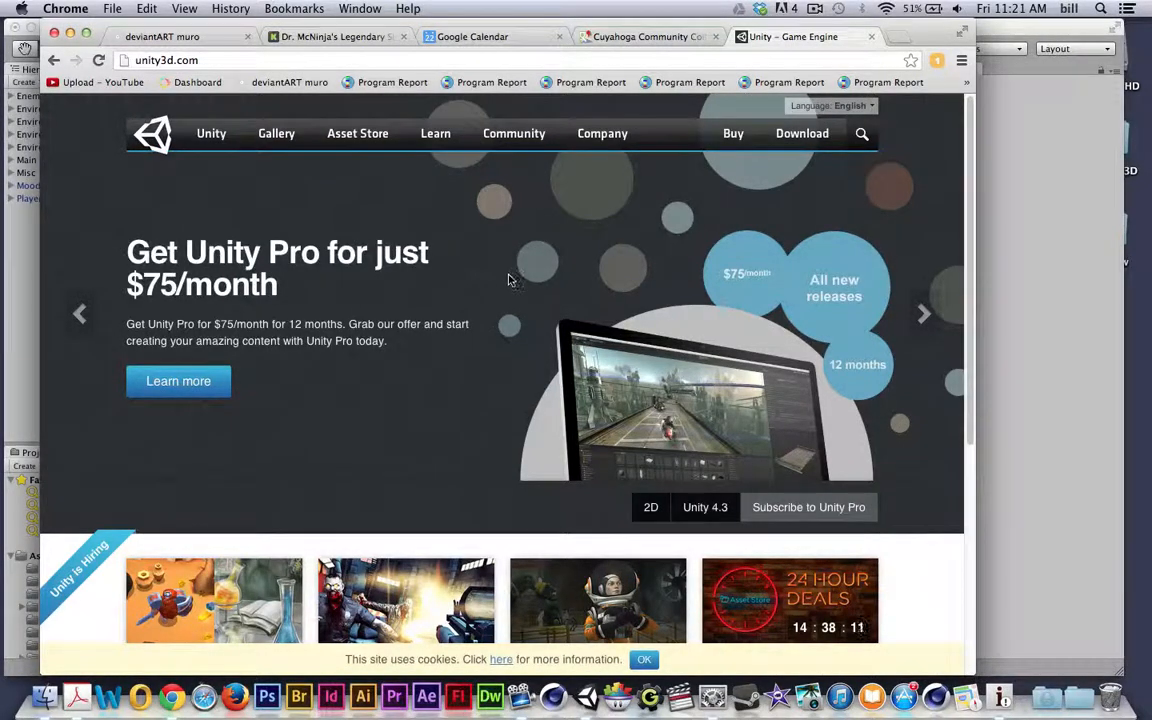
Step: Switch to Unity and examine the AngryBots scene from several angles by orbiting, zooming and panning around the environment
left_click(980, 322)
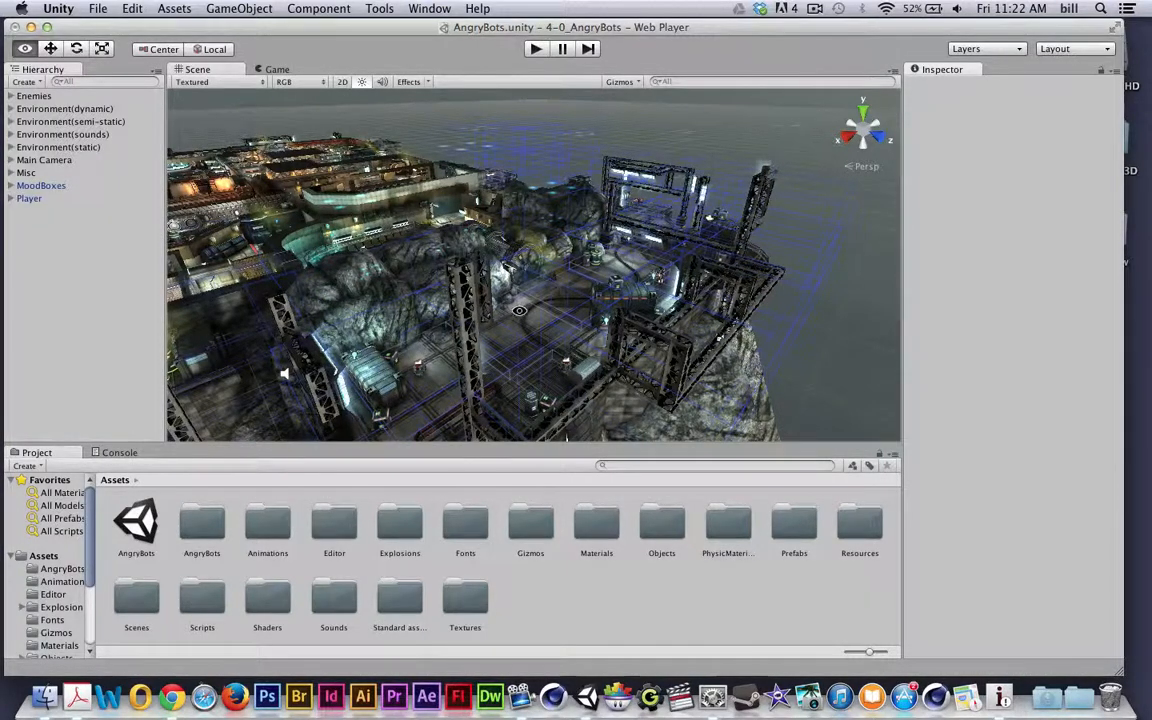
left_click_drag(505, 316, 572, 340, "alt")
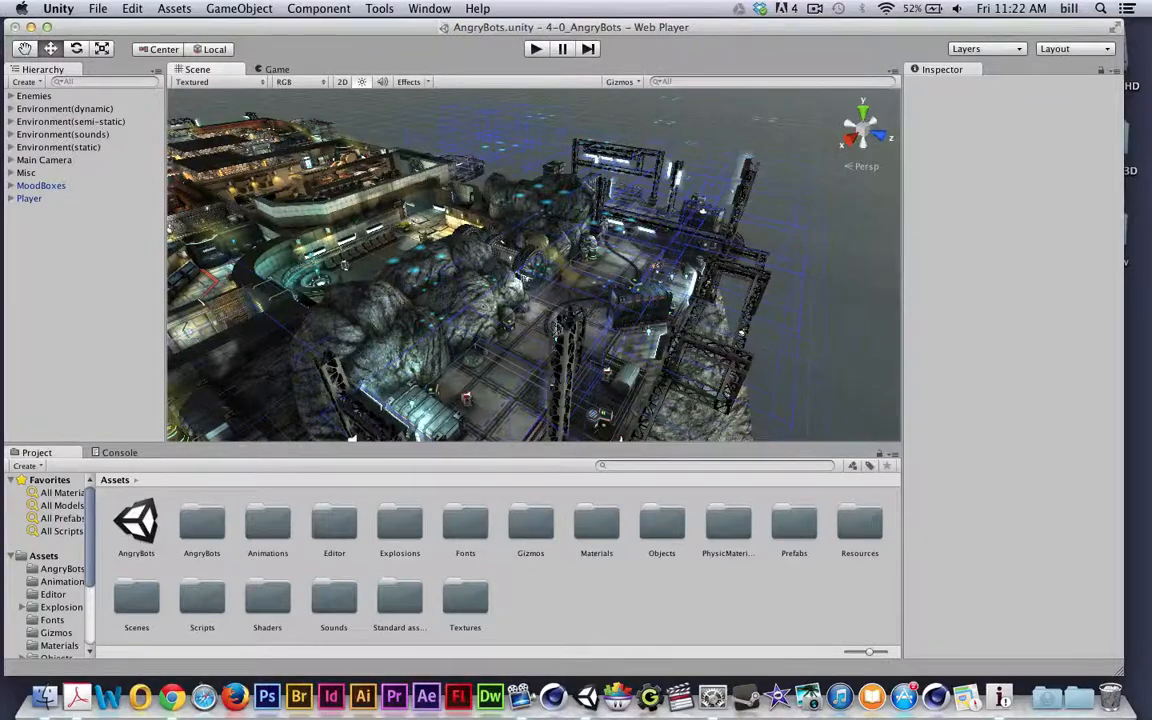
mouse_move(501, 311)
left_mouse_down("alt")
mouse_move(509, 316)
mouse_move(485, 264)
mouse_move(496, 311)
left_mouse_up("alt")
scroll(469, 332, "up", 6)
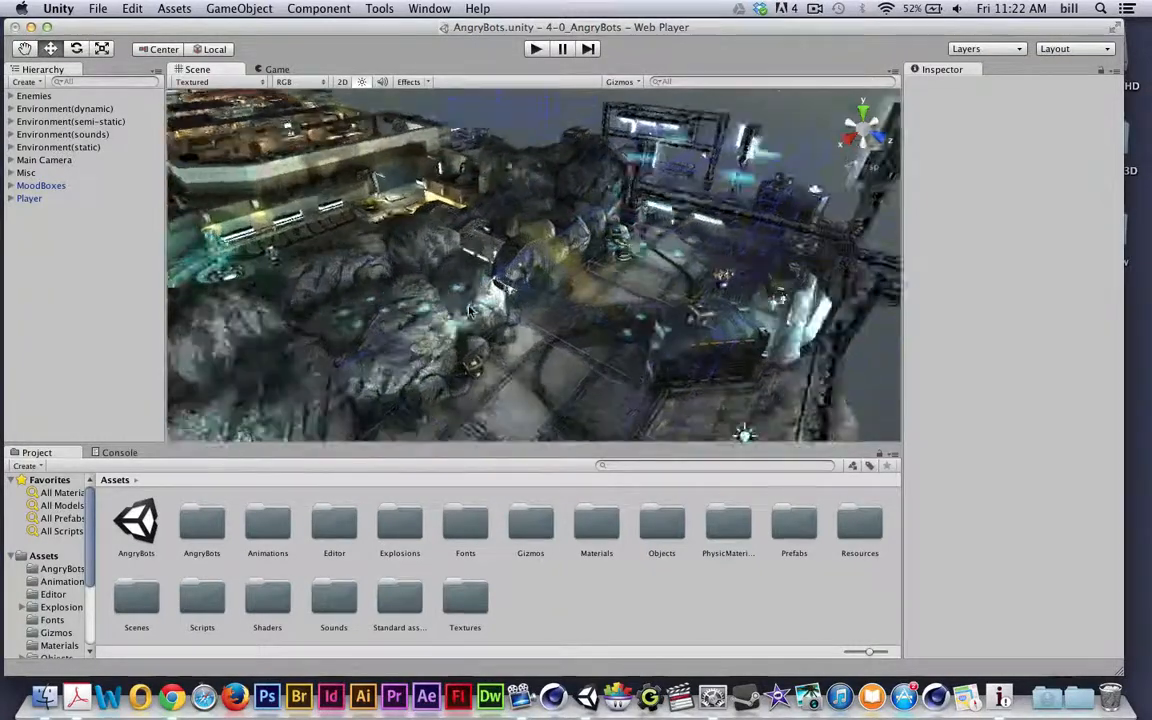
scroll(469, 332, "down", 4)
scroll(470, 330, "down", 2)
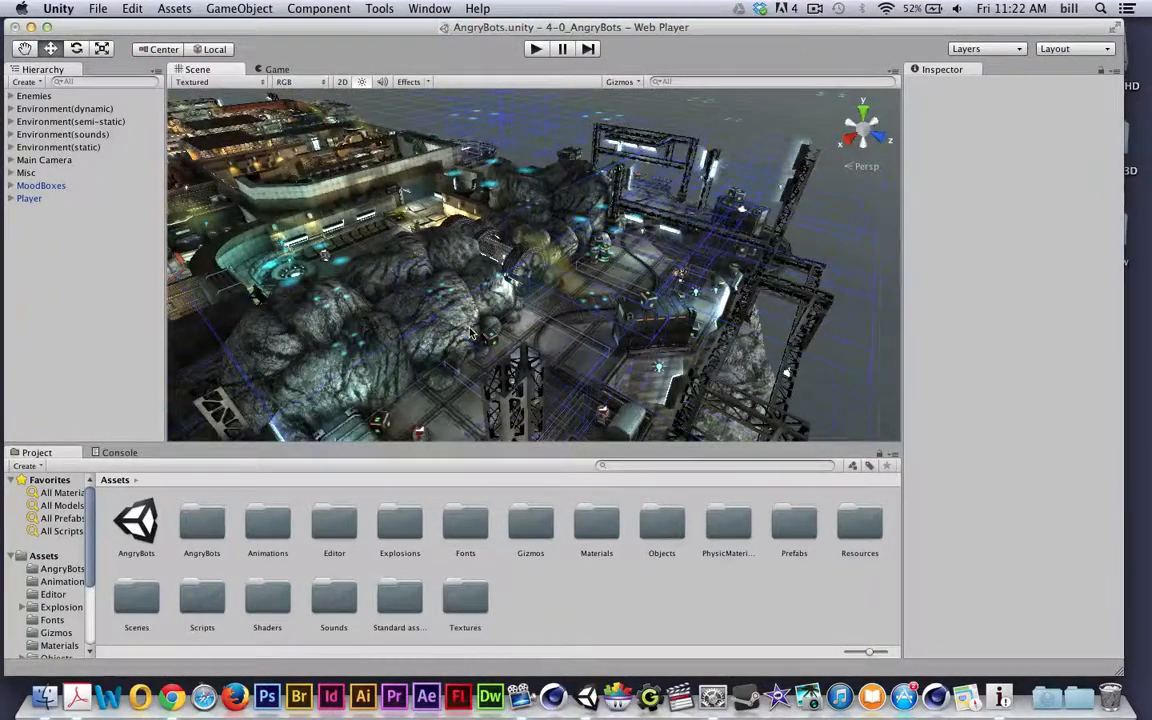
key("alt")
key("alt")
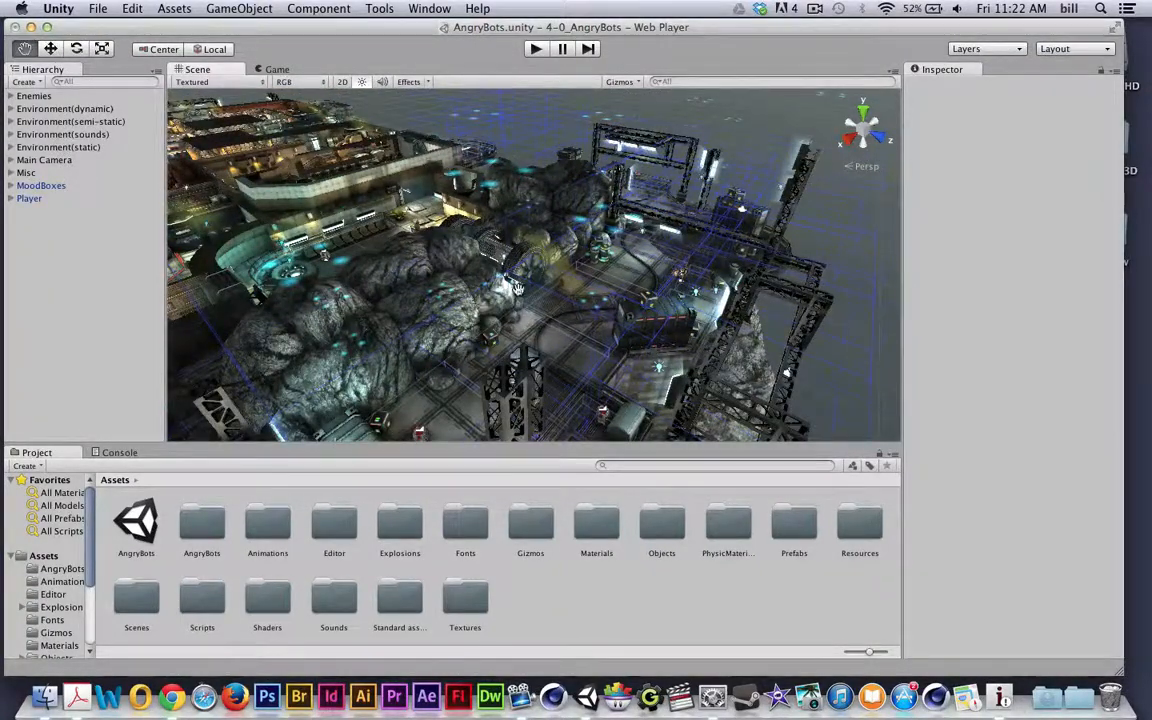
left_click_drag(515, 321, 555, 306, "alt+super")
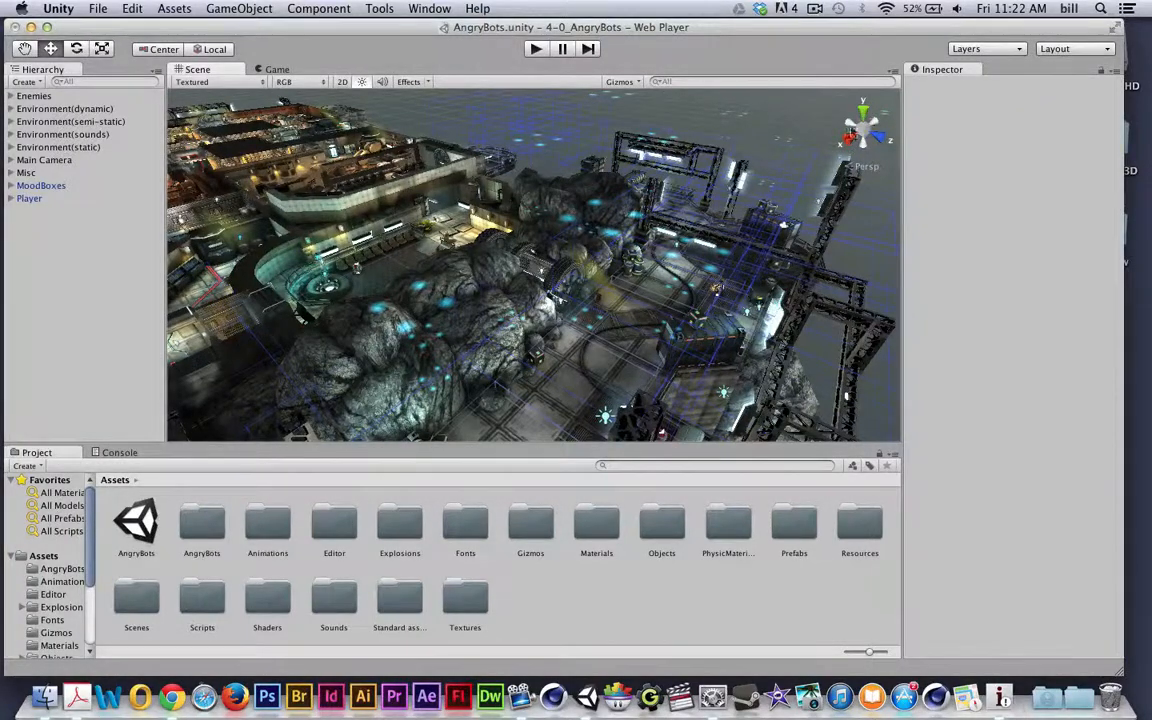
left_click_drag(765, 123, 1150, 50, "alt")
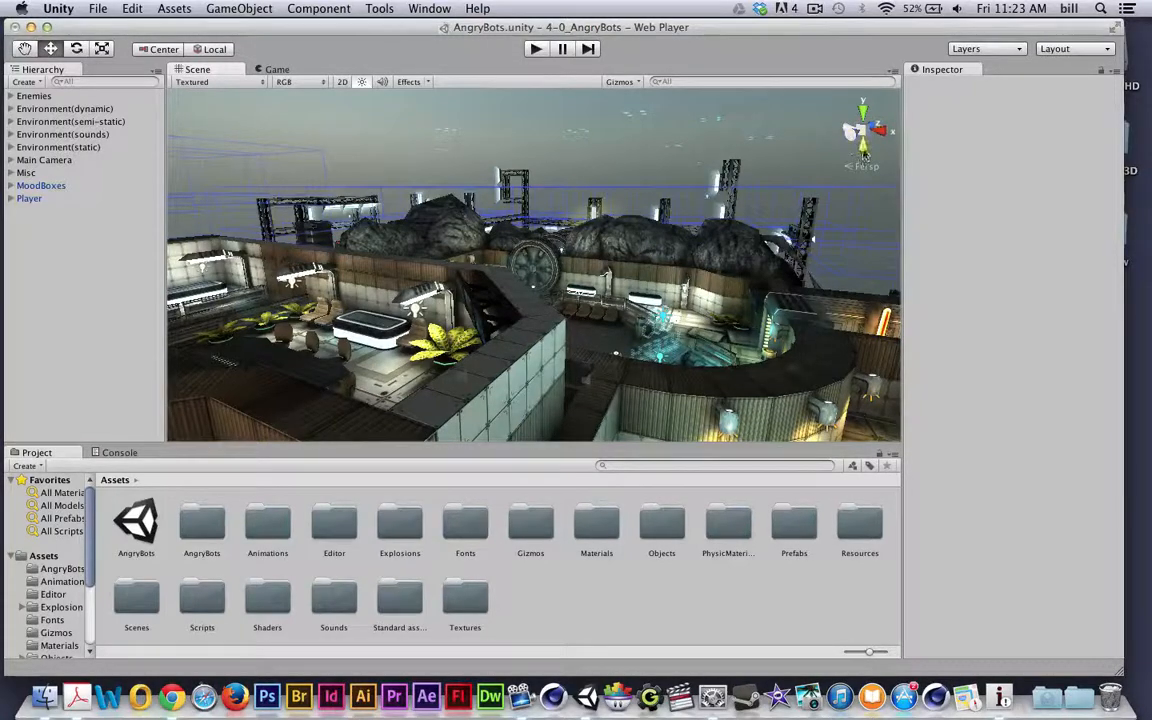
left_click_drag(787, 181, 506, 266, "alt")
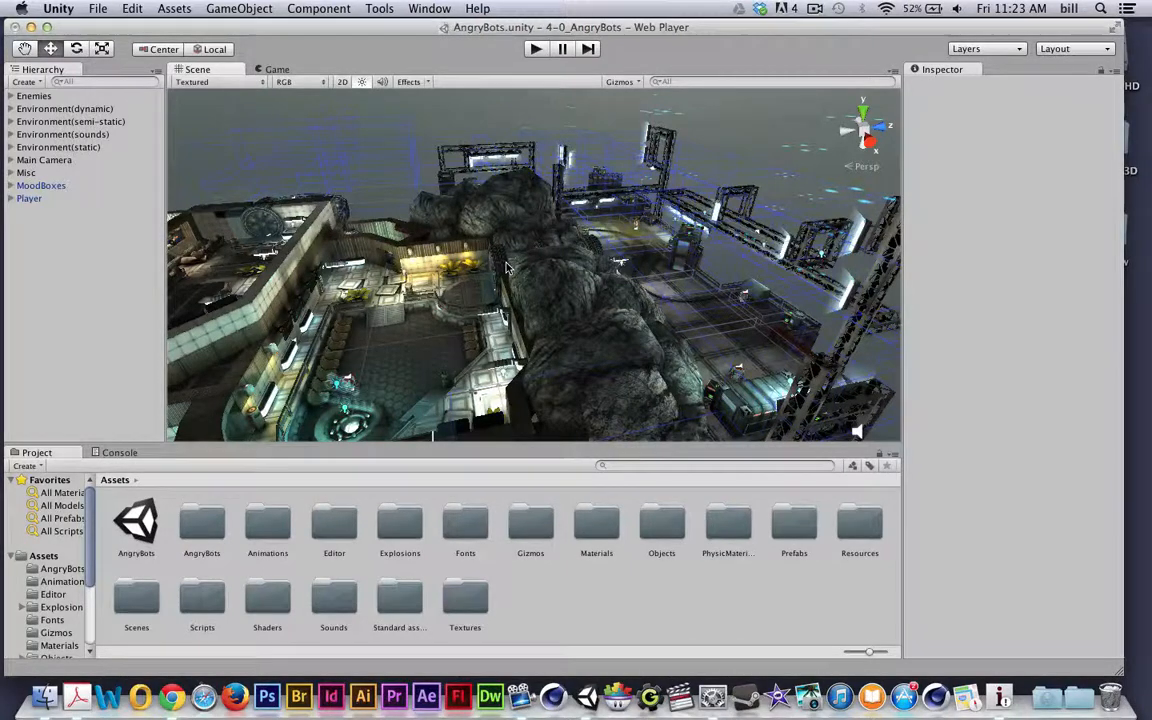
Step: Start a new project and set its directory to a folder named BillsIsland on the Desktop
left_click(96, 8)
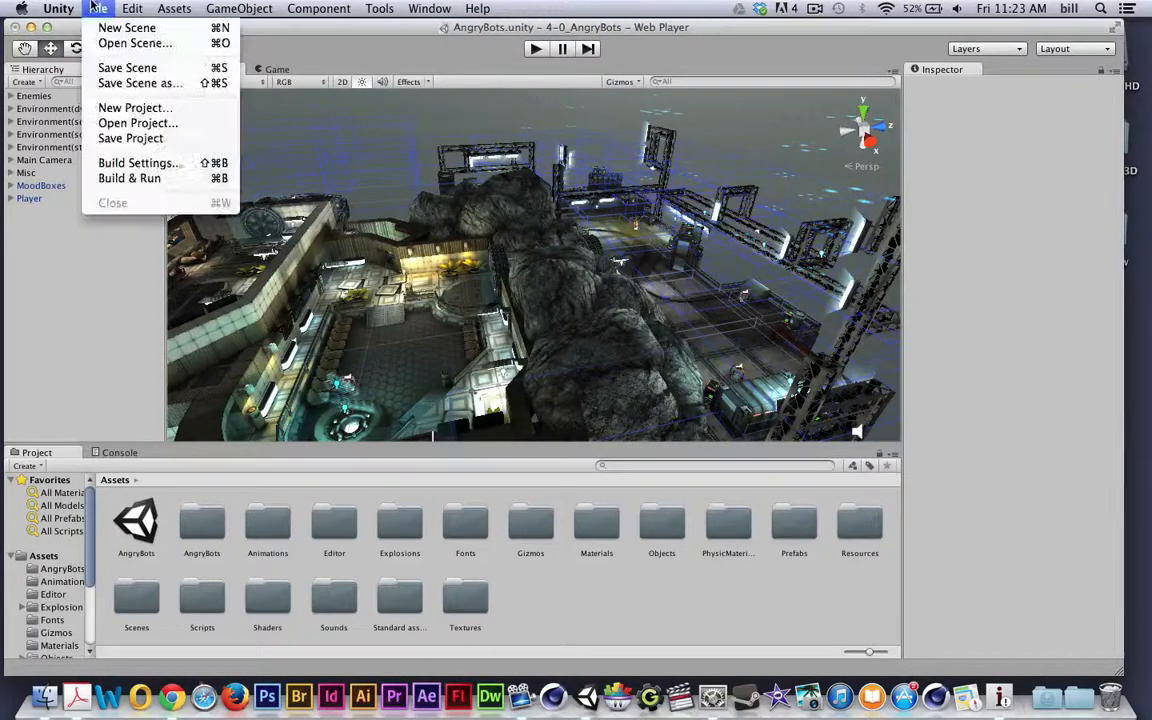
left_click(132, 107)
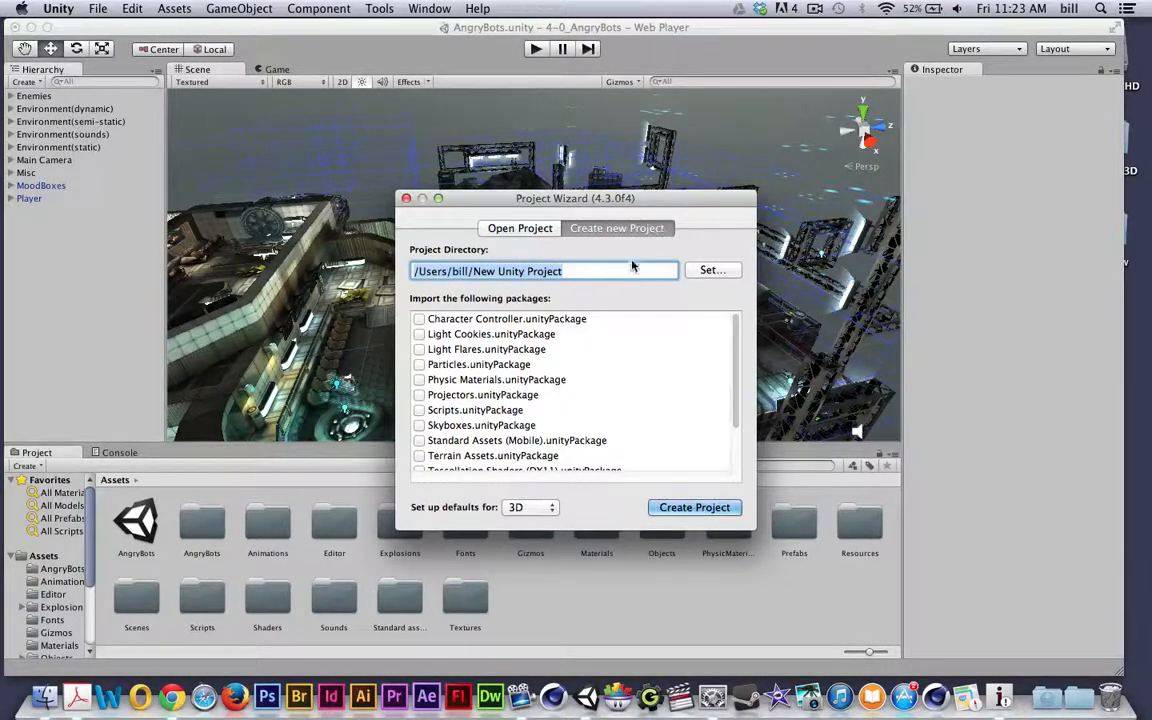
left_click(711, 271)
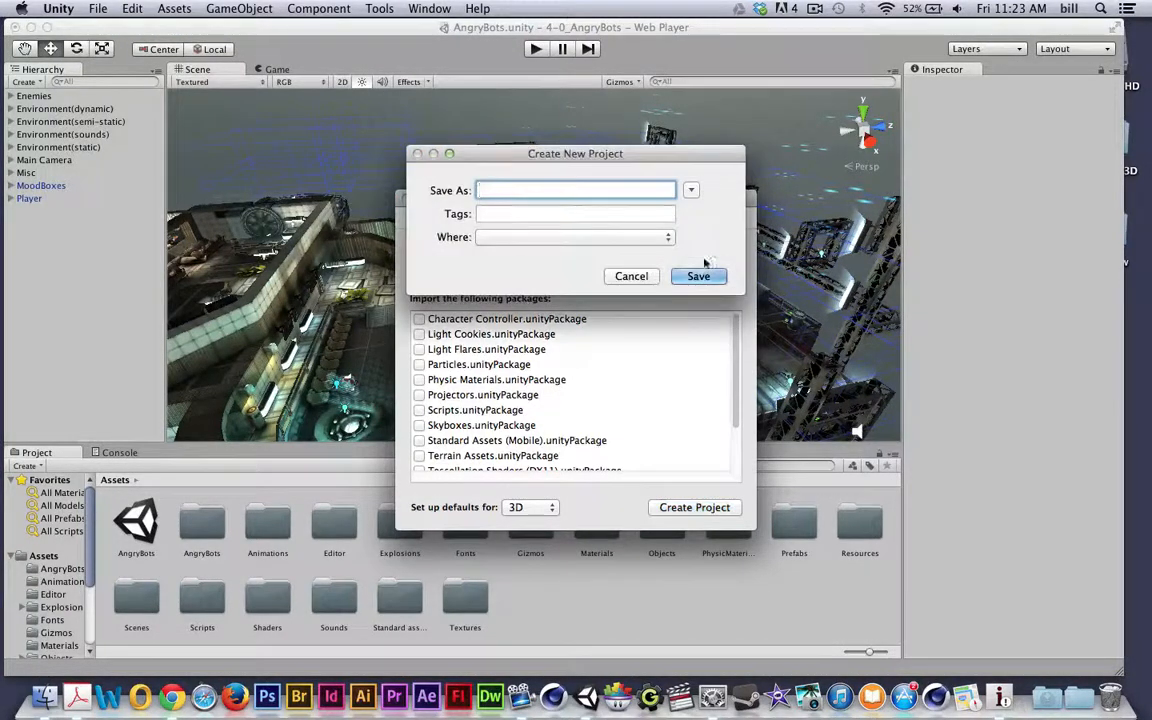
left_click(648, 237)
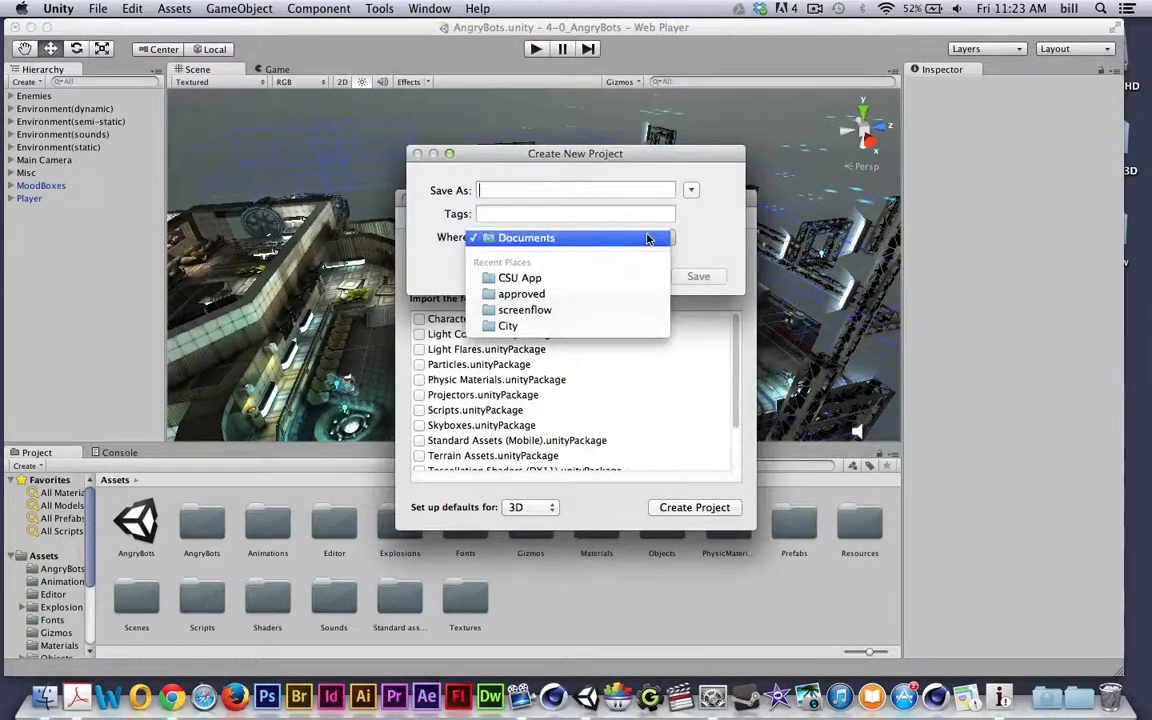
left_click(691, 190)
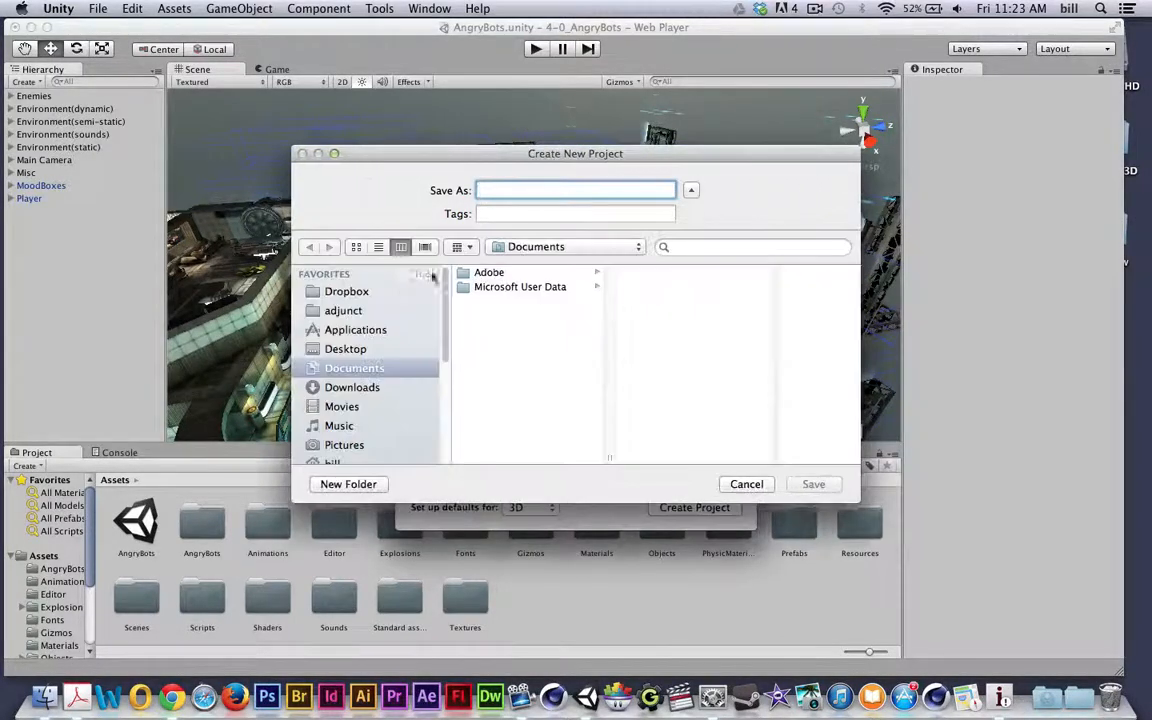
left_click(355, 348)
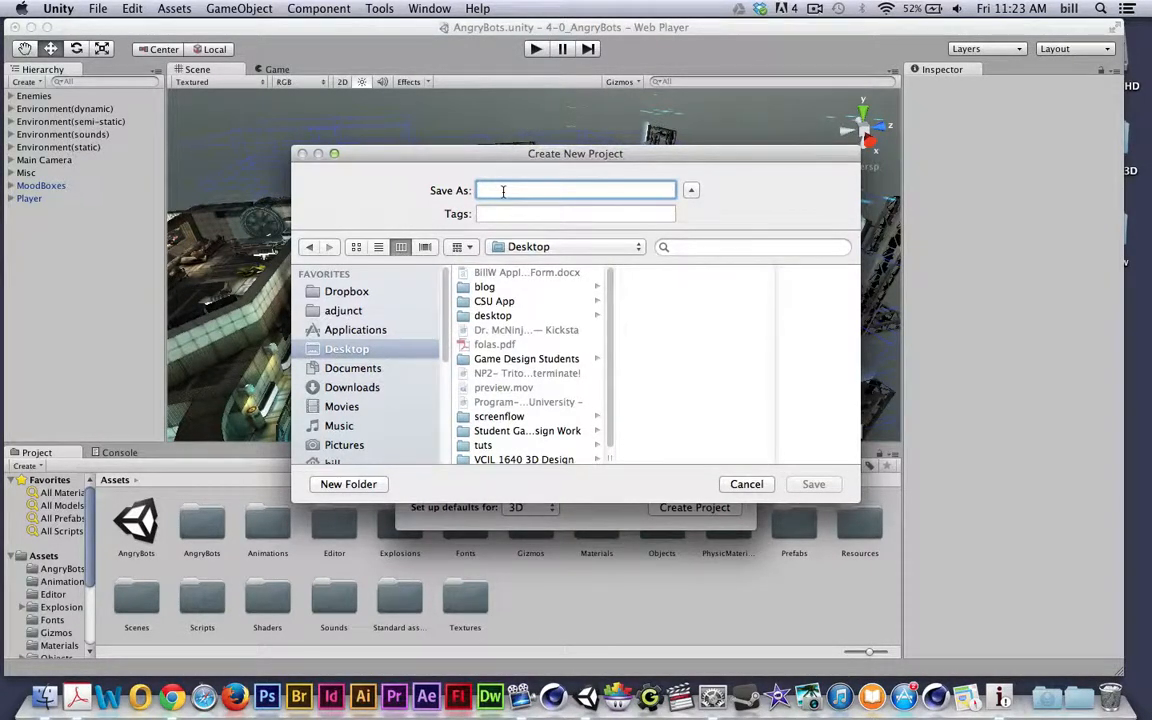
type("Bills_")
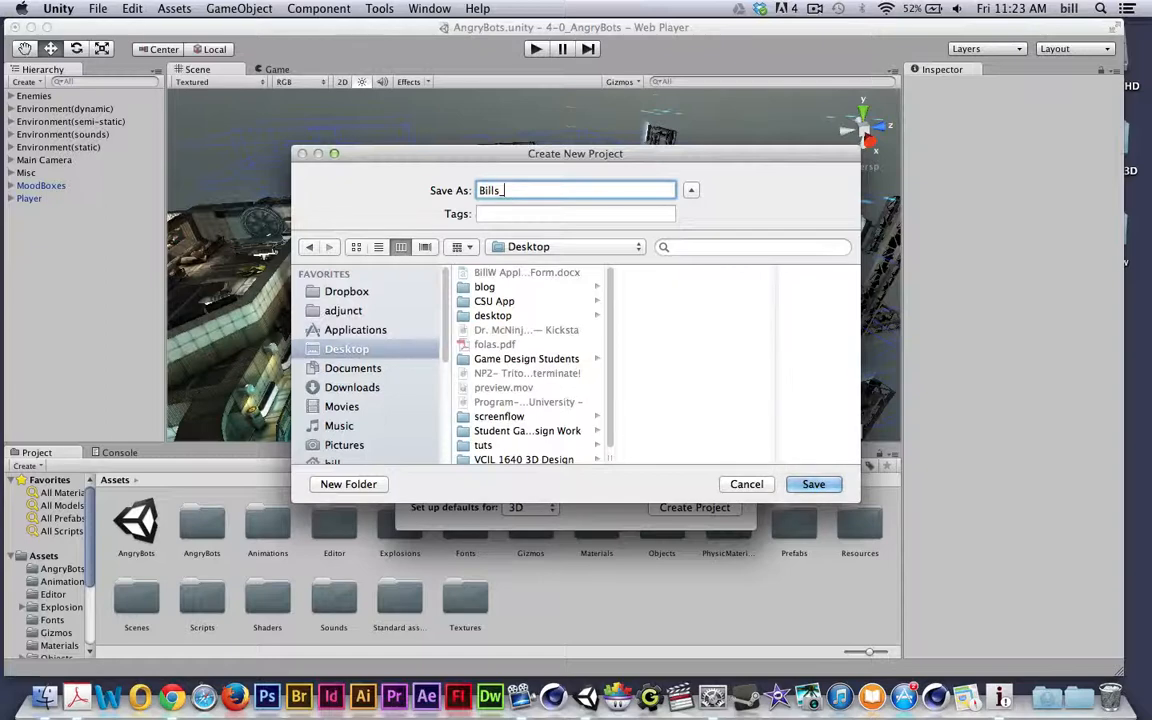
key("BackSpace")
type("Island")
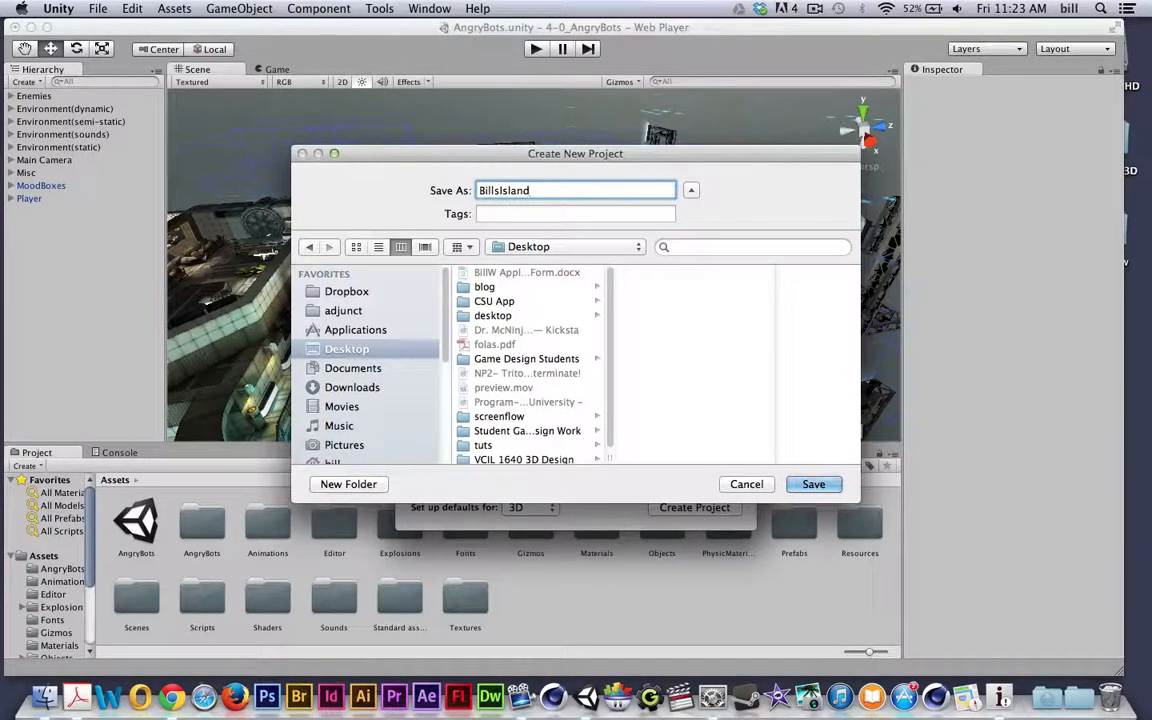
key("Return")
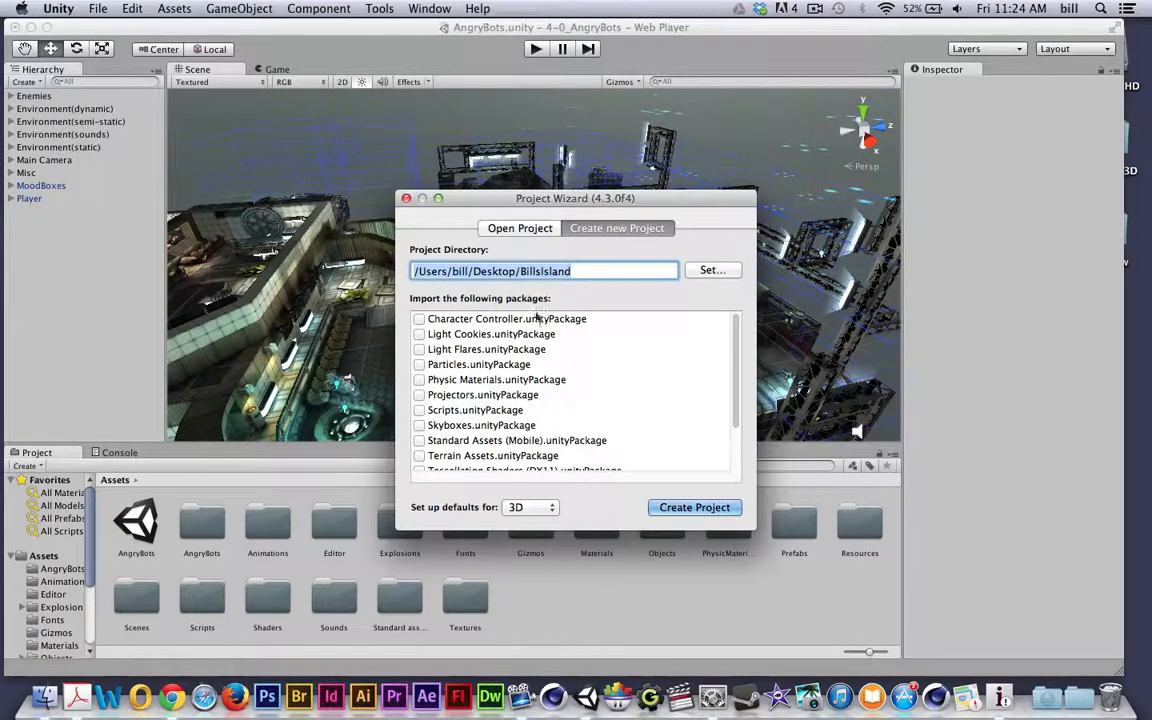
Step: Include the Character Controller, Light Cookies, Light Flares, Particles, Physic Materials, Projectors, Scripts and Skyboxes packages in the new project
left_click(419, 318)
left_click(419, 334)
left_click(419, 349)
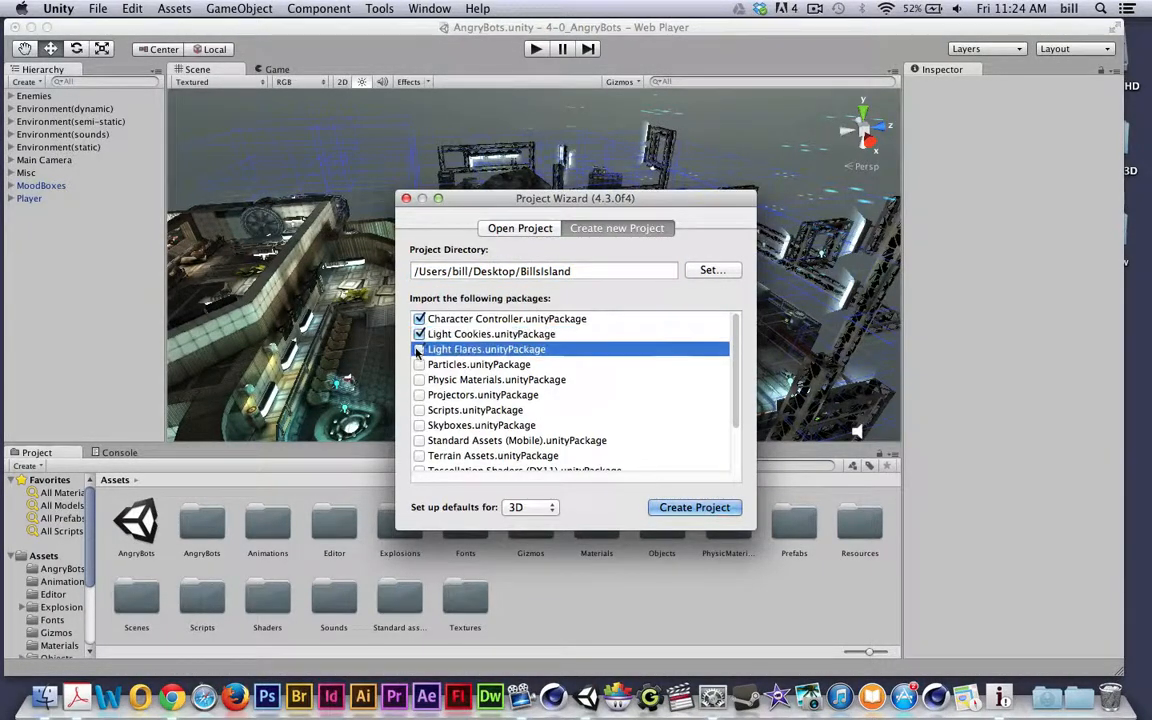
left_click(419, 364)
left_click(419, 379)
left_click(419, 394)
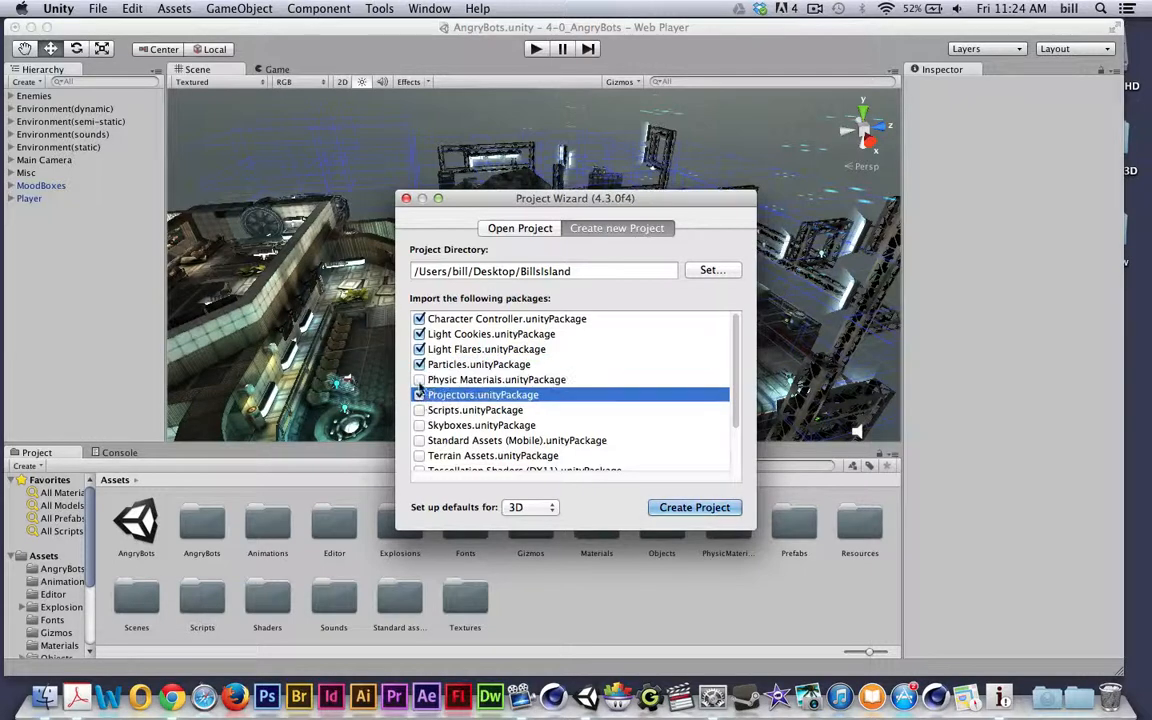
left_click(419, 410)
left_click(419, 425)
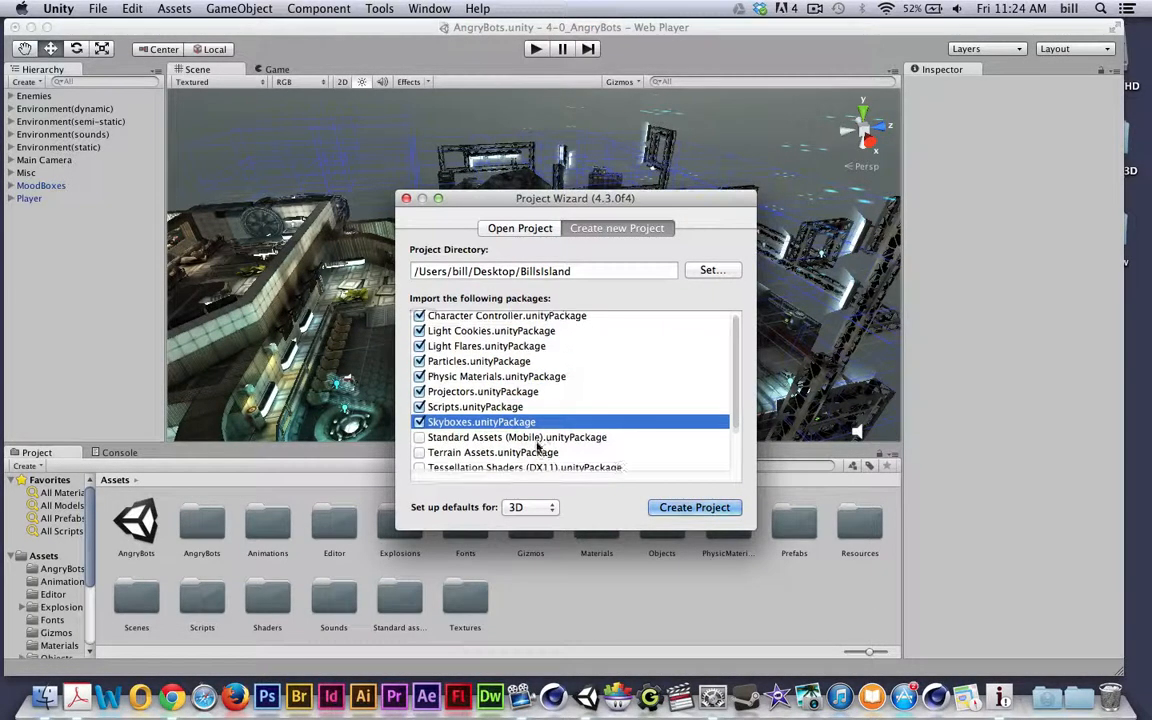
Step: Also include the Terrain Assets, Toon Shading, Tree Creator and Water (Basic) packages in the new project
scroll(545, 452, "down", 2)
left_click(424, 431)
left_click(421, 431)
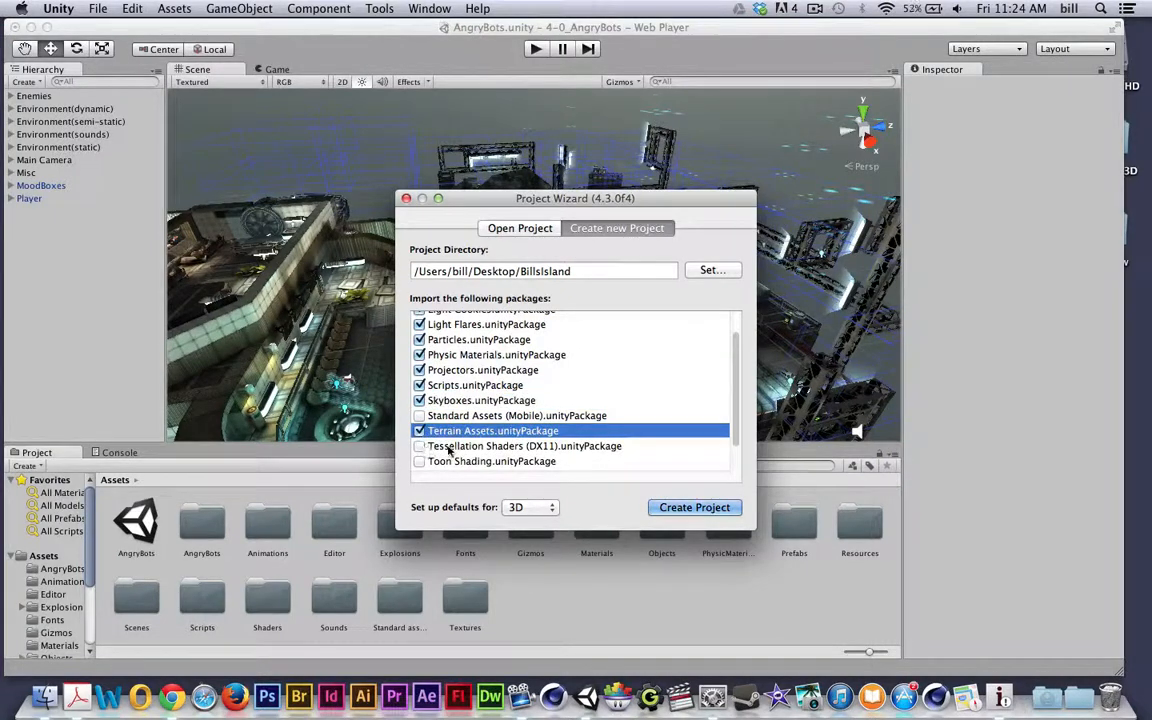
scroll(549, 452, "down", 1)
scroll(548, 448, "down", 1)
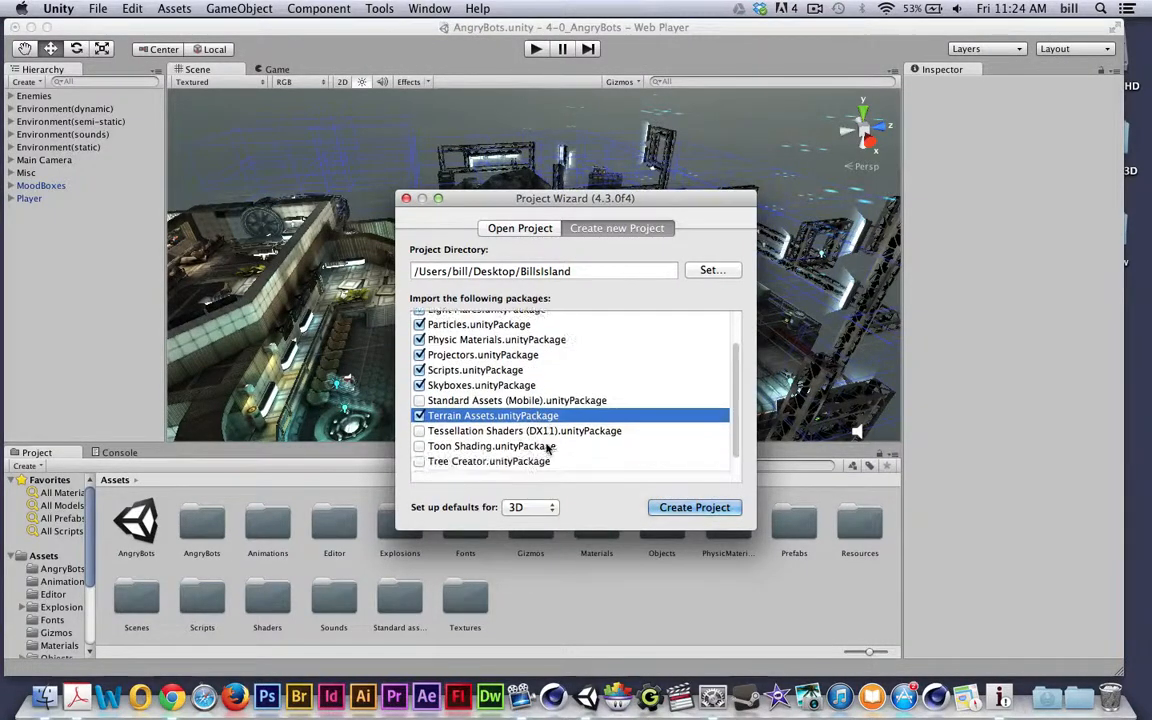
scroll(505, 468, "down", 1)
left_click(419, 432)
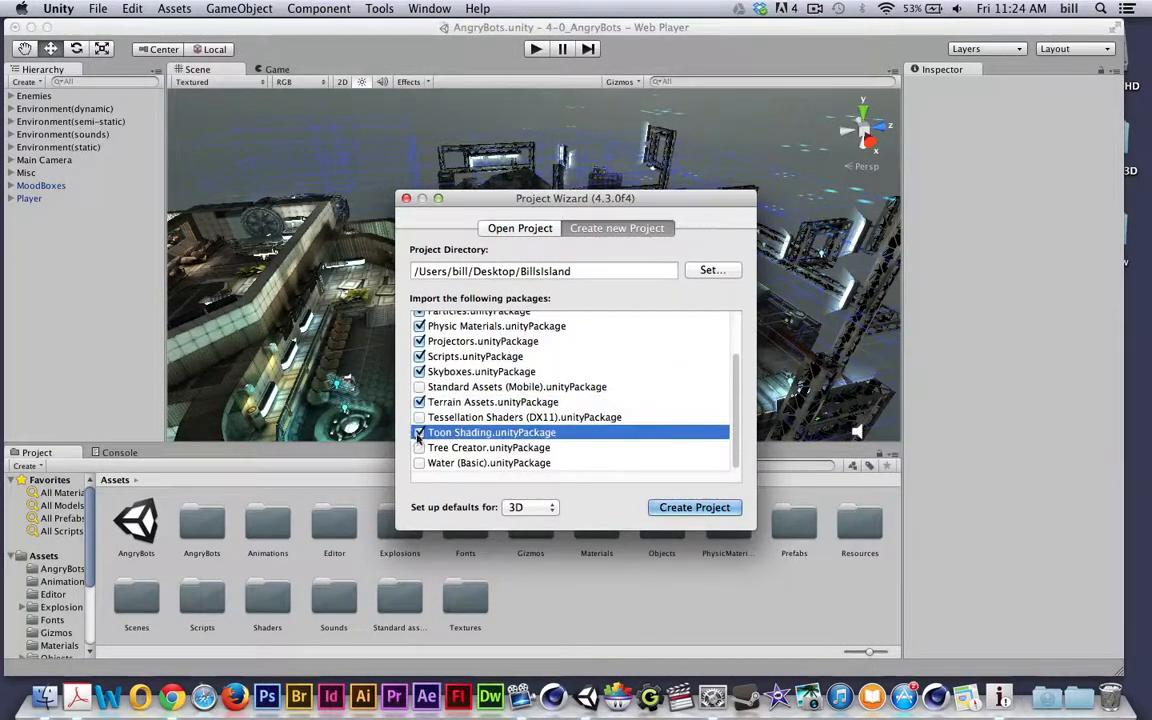
left_click(419, 447)
left_click(420, 463)
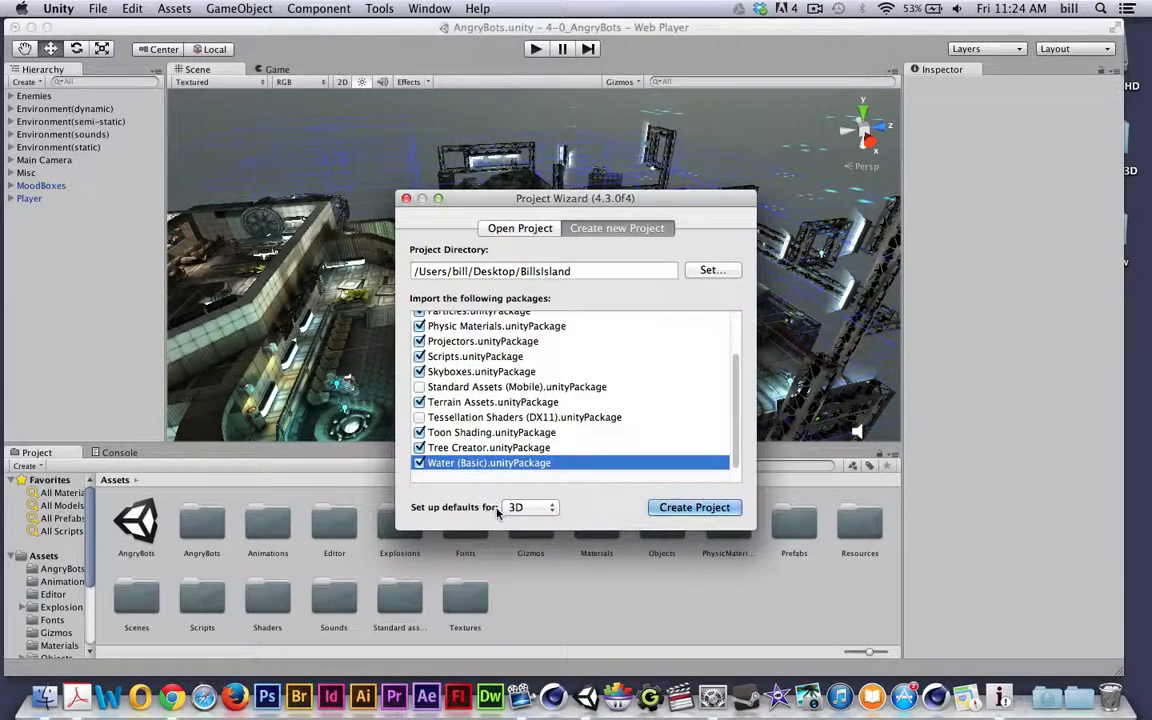
Step: Keep the defaults set to 3D and create the project without saving the changes to the AngryBots scene
left_click(531, 509)
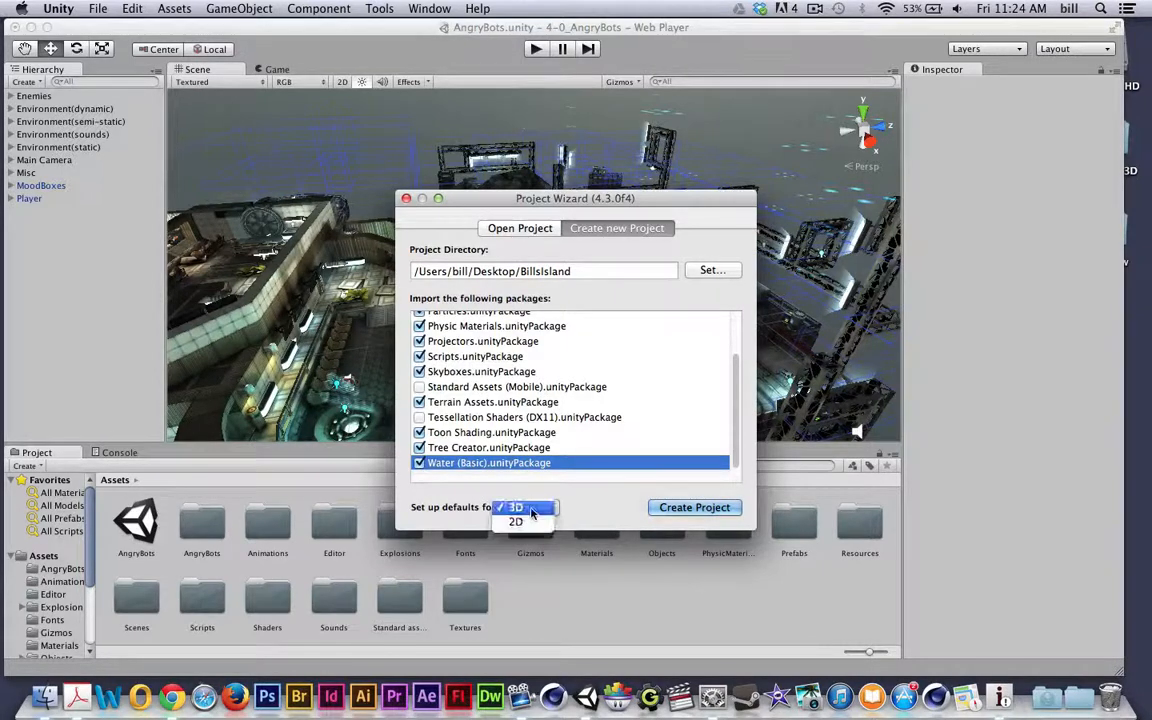
left_click(530, 487)
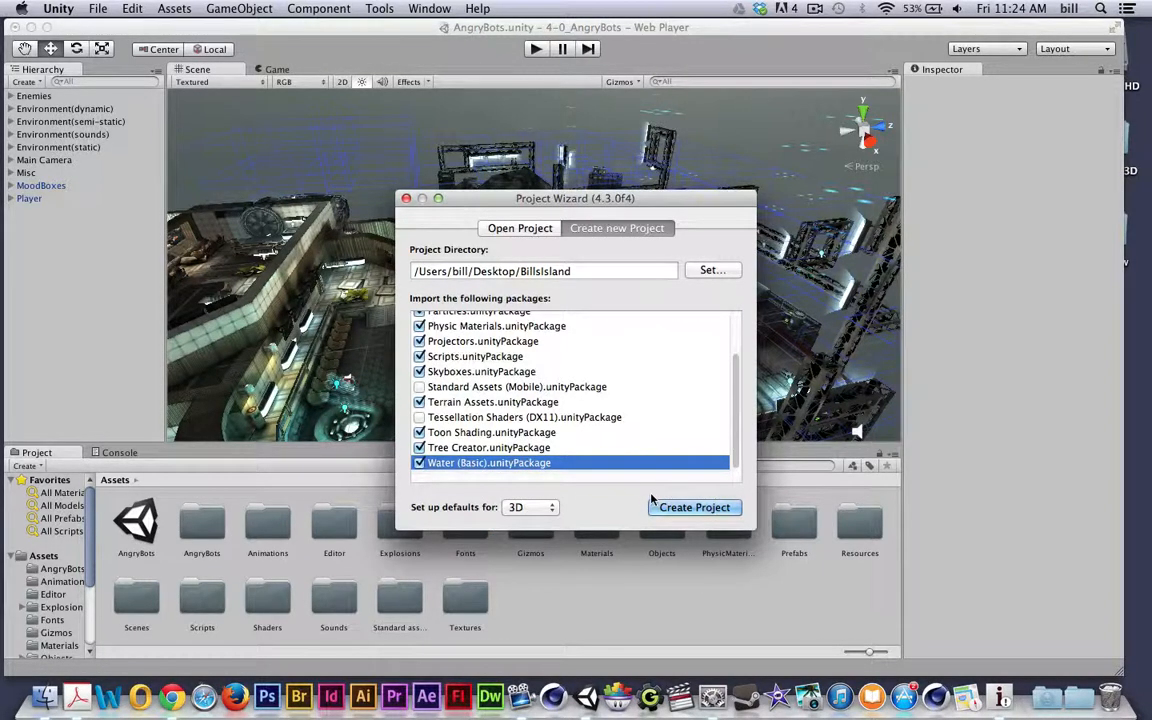
left_click(679, 509)
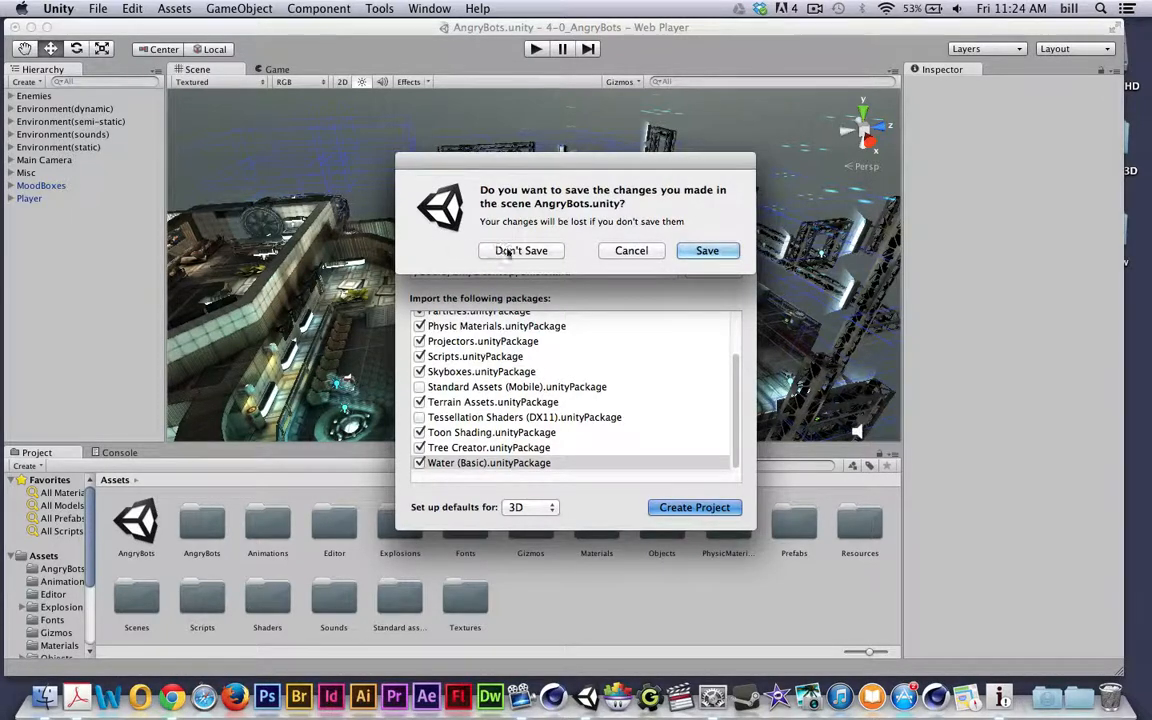
left_click(508, 251)
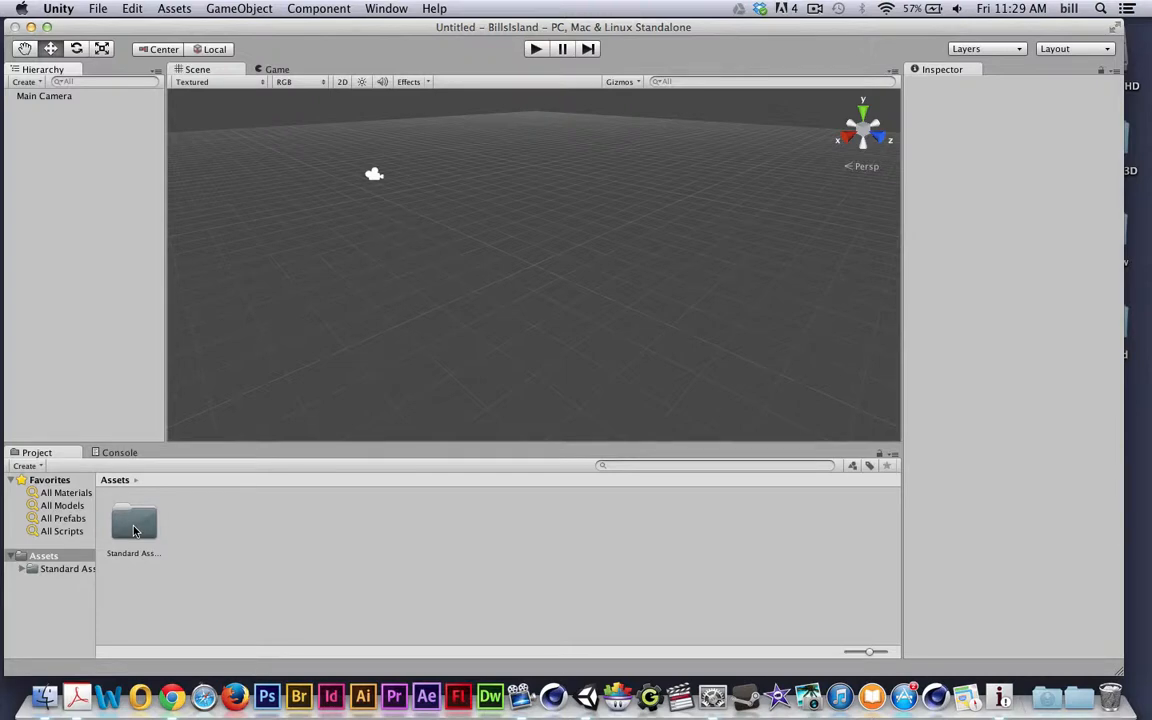
Step: Look through the imported folders in Standard Assets and the list of packages available for import
left_click(62, 568)
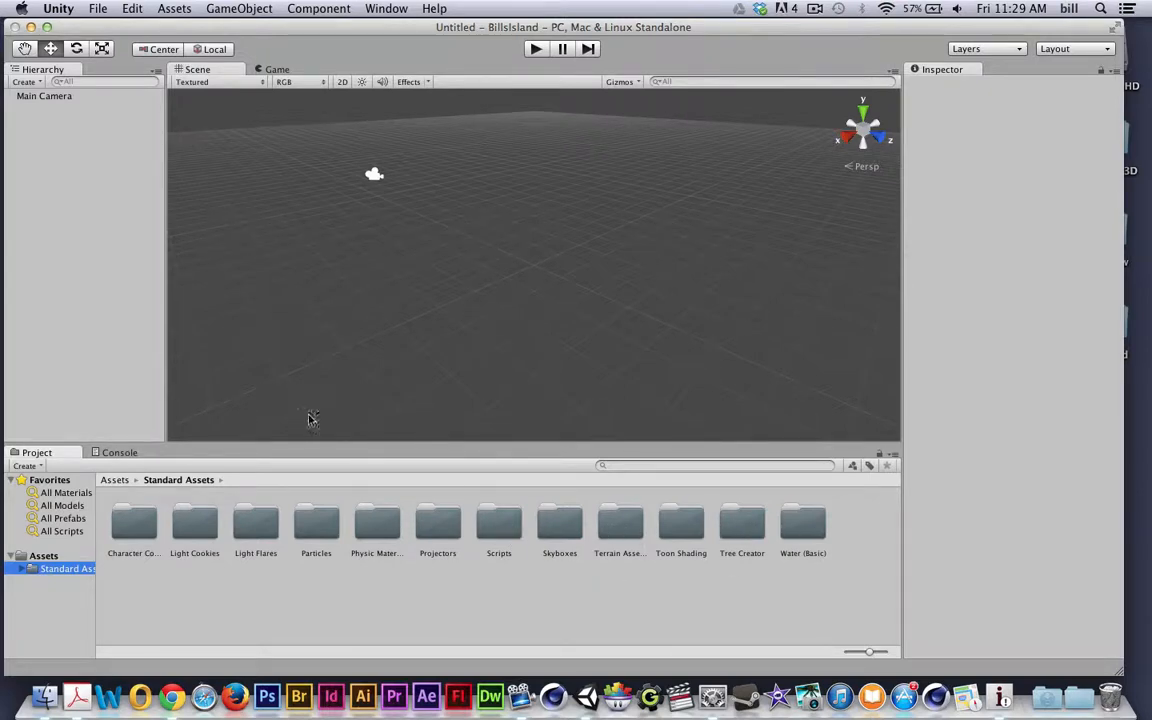
left_click(176, 8)
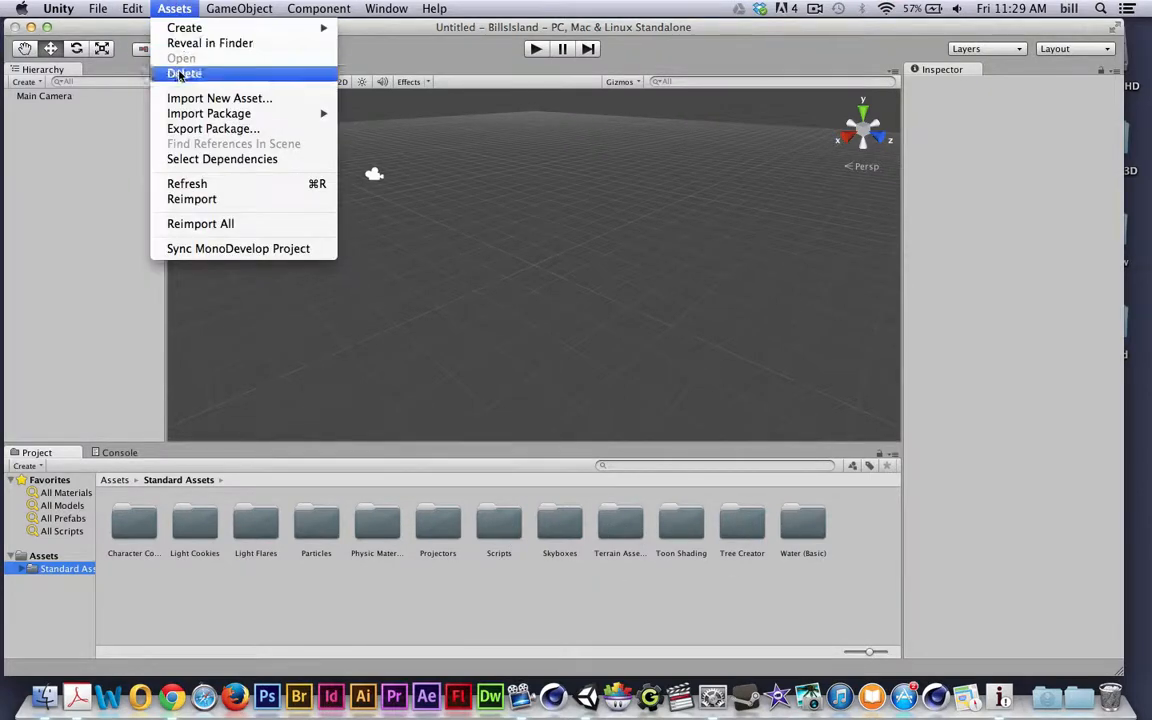
mouse_move(170, 110)
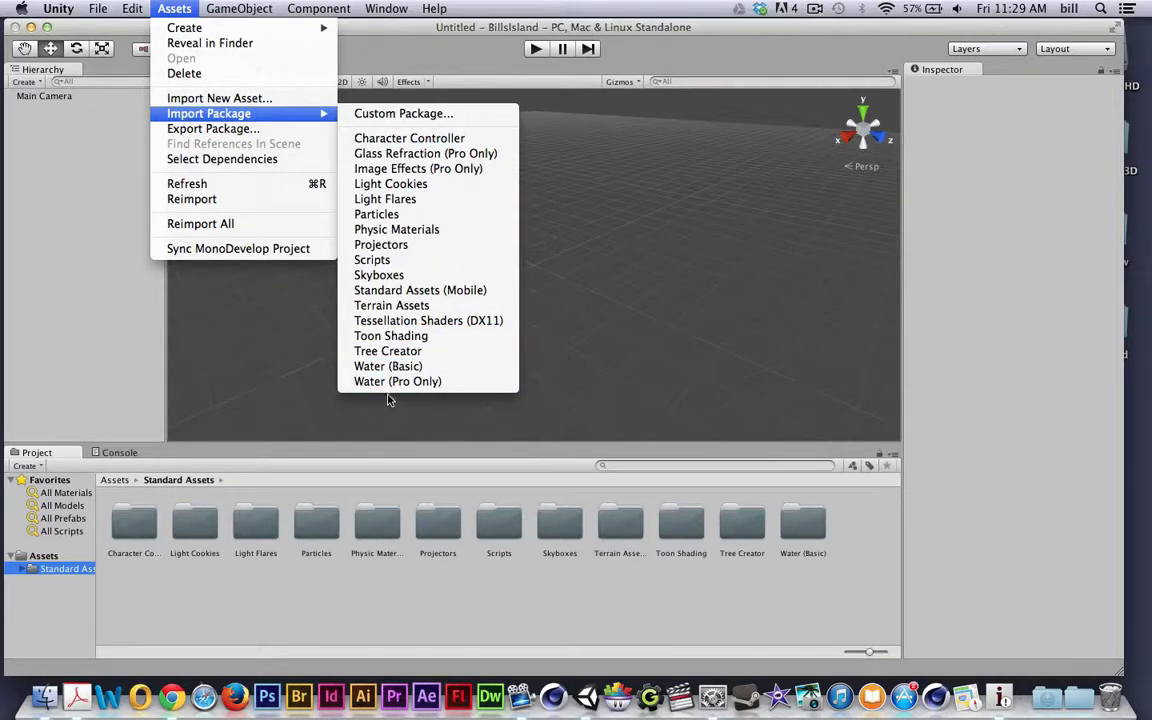
left_click(206, 595)
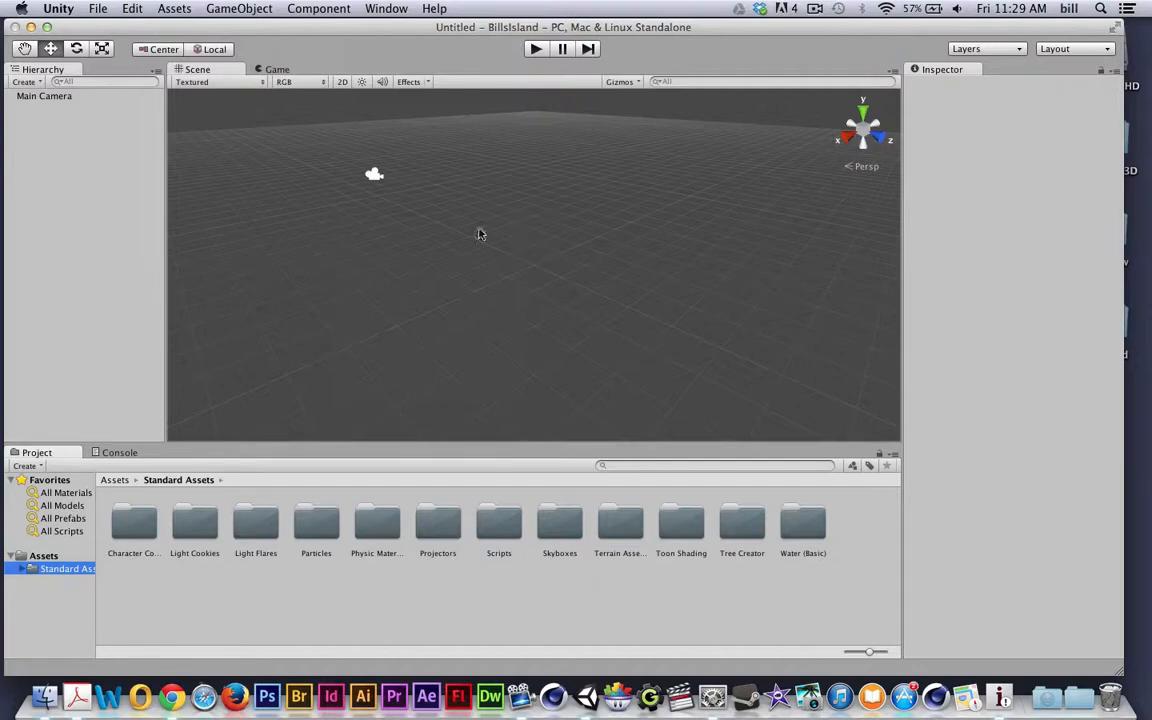
Step: Add a Terrain game object to the scene
left_click(55, 96)
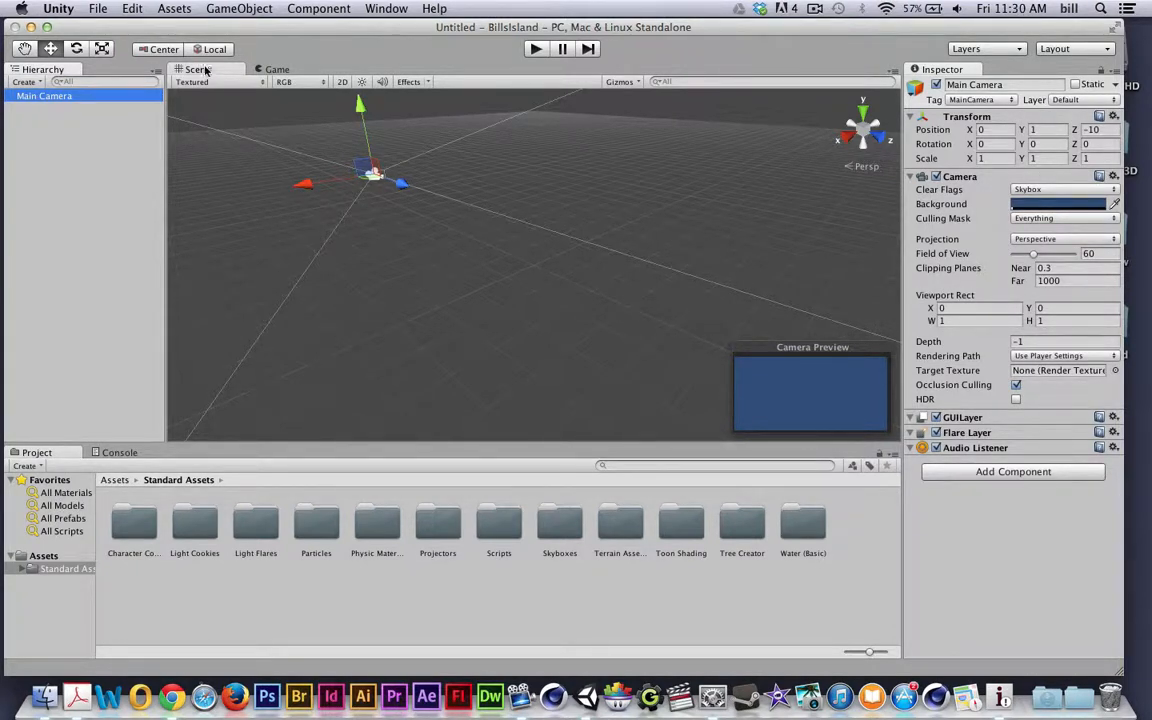
left_click(240, 8)
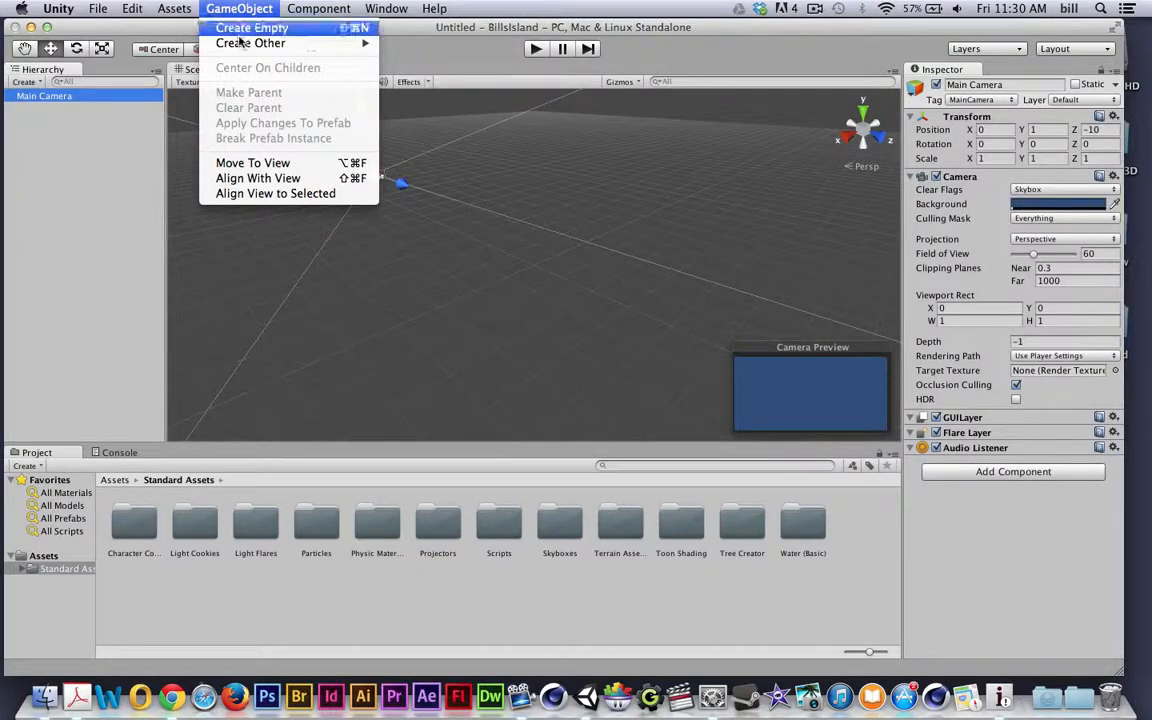
mouse_move(240, 47)
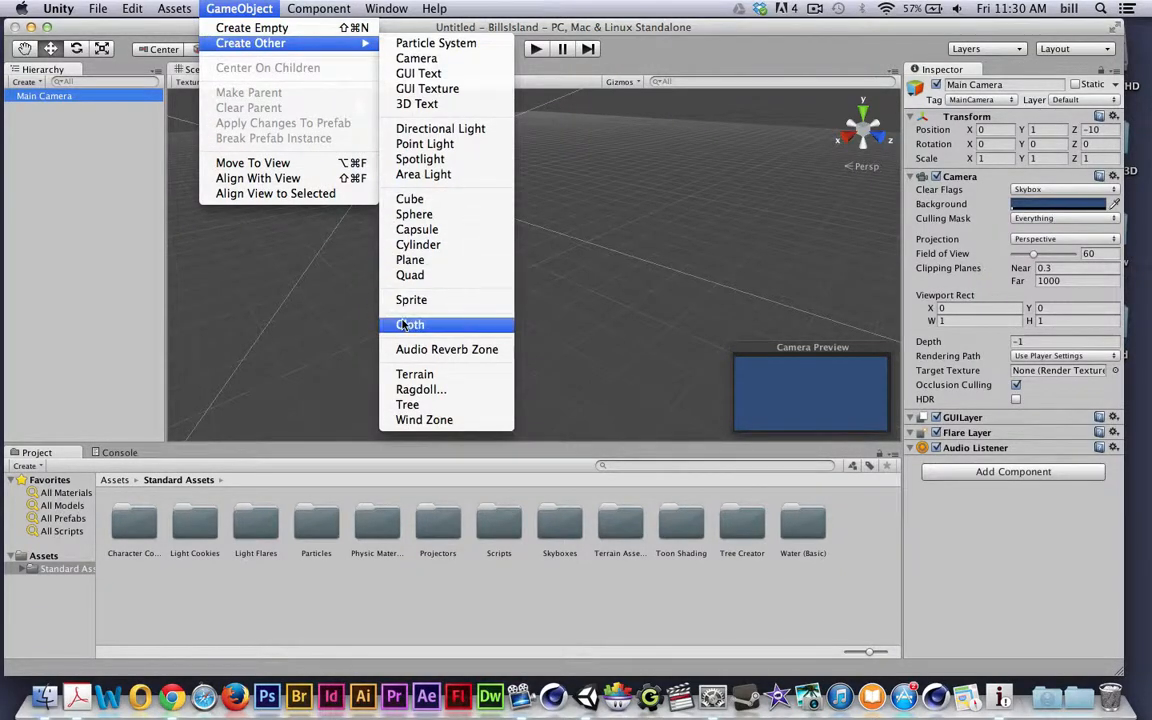
left_click(428, 376)
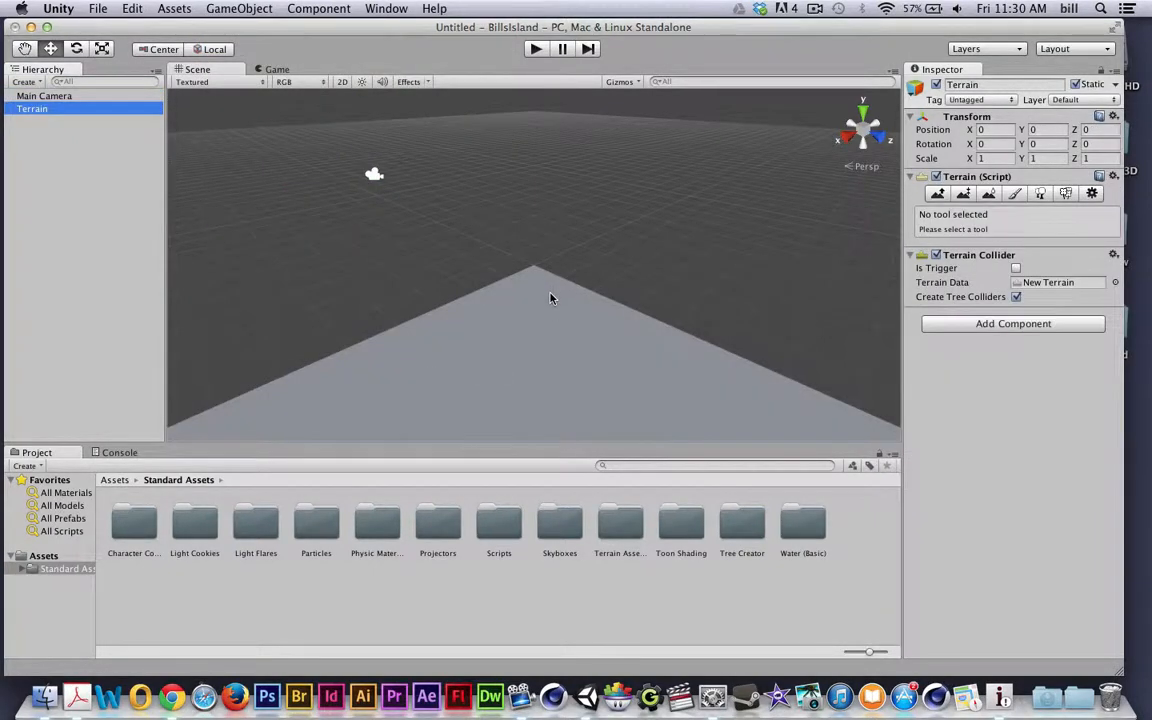
Step: Examine the new terrain plane from different distances and frame it in the scene view
scroll(506, 325, "down", 10)
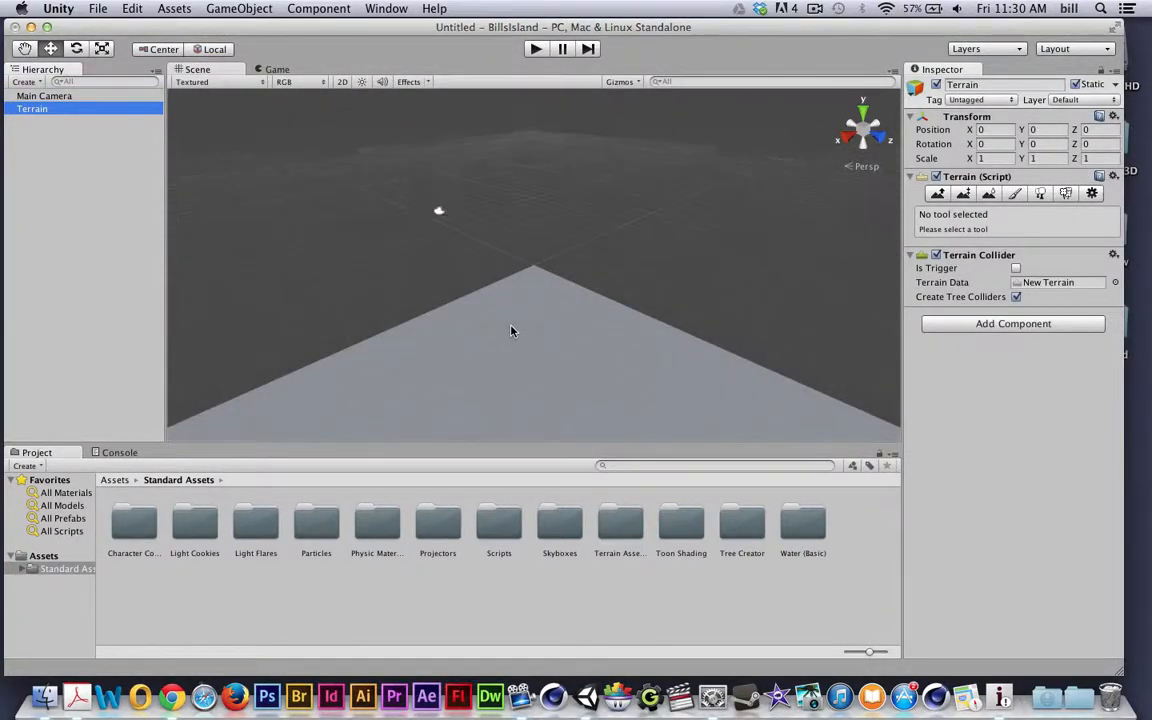
scroll(512, 333, "down", 10)
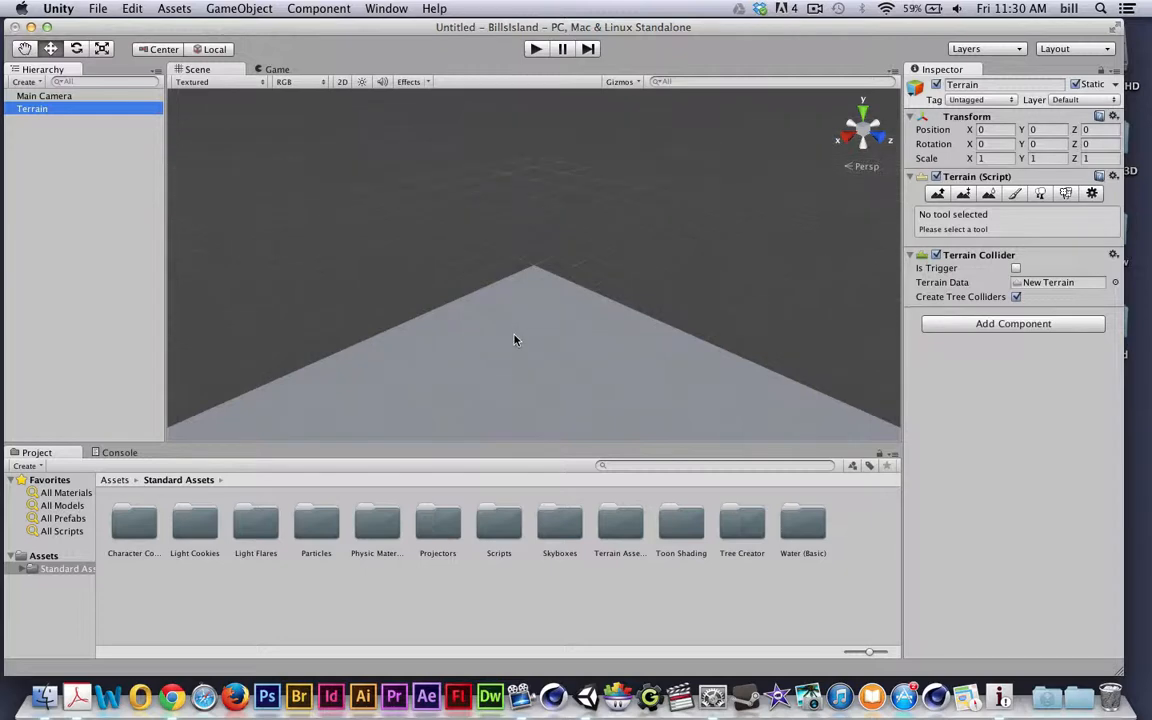
scroll(517, 347, "down", 10)
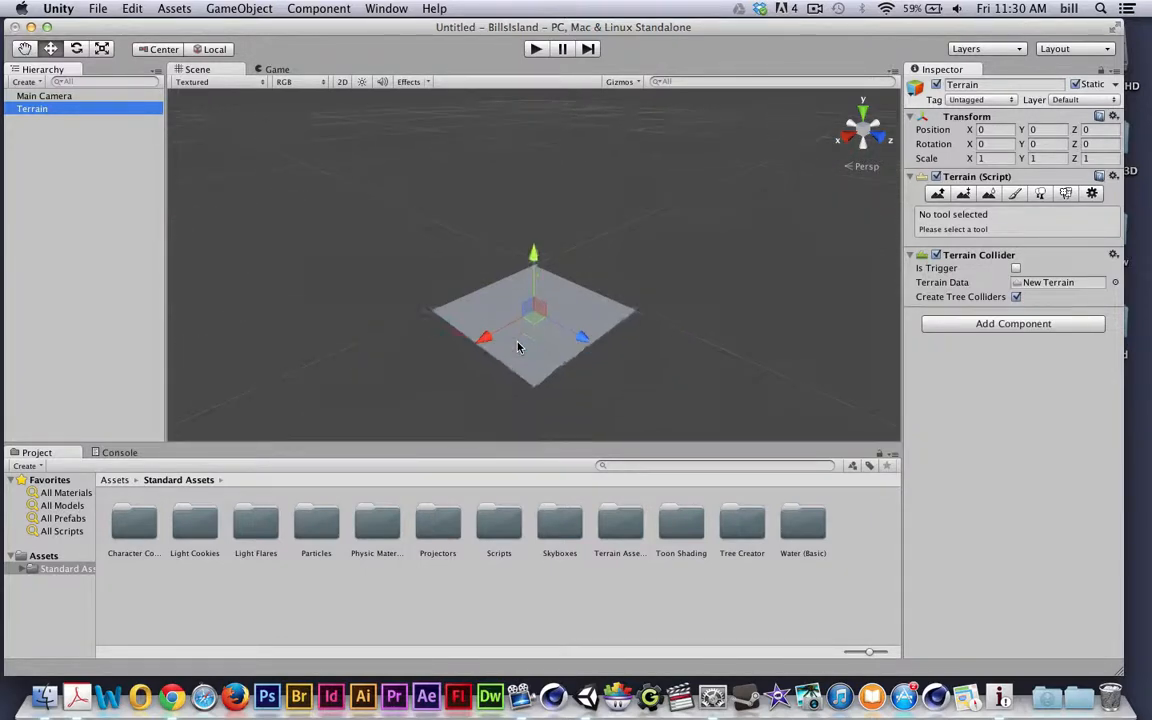
scroll(517, 347, "up", 3)
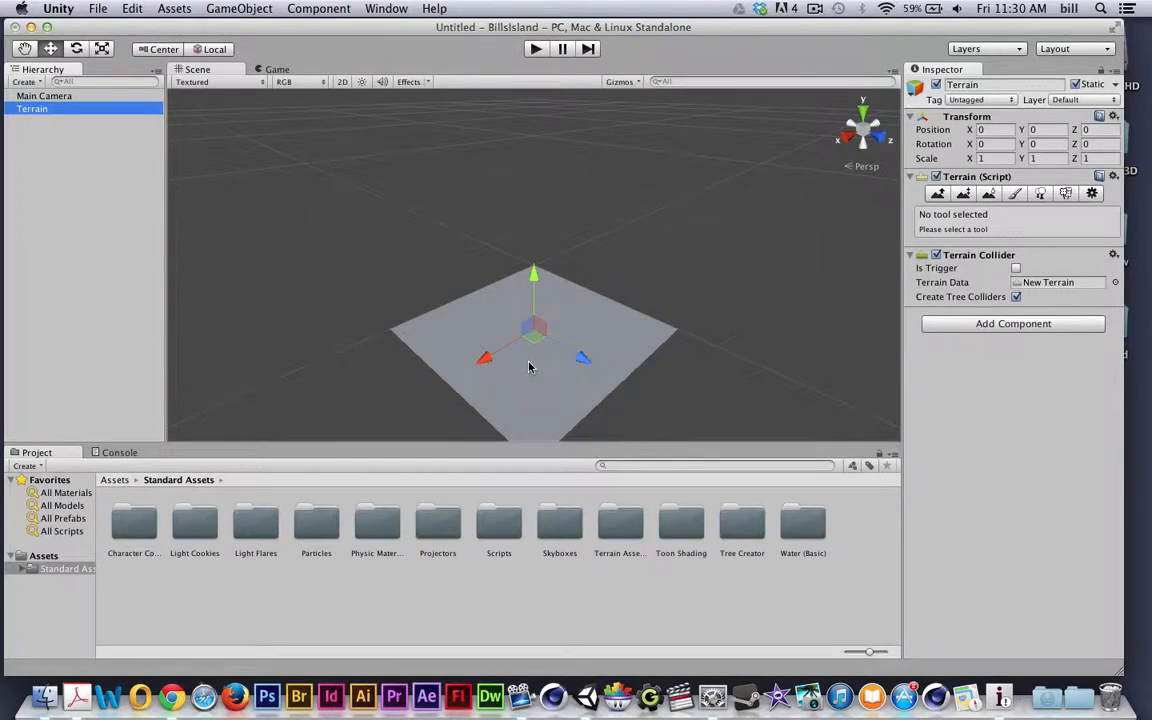
middle_click_drag(540, 373, 545, 324)
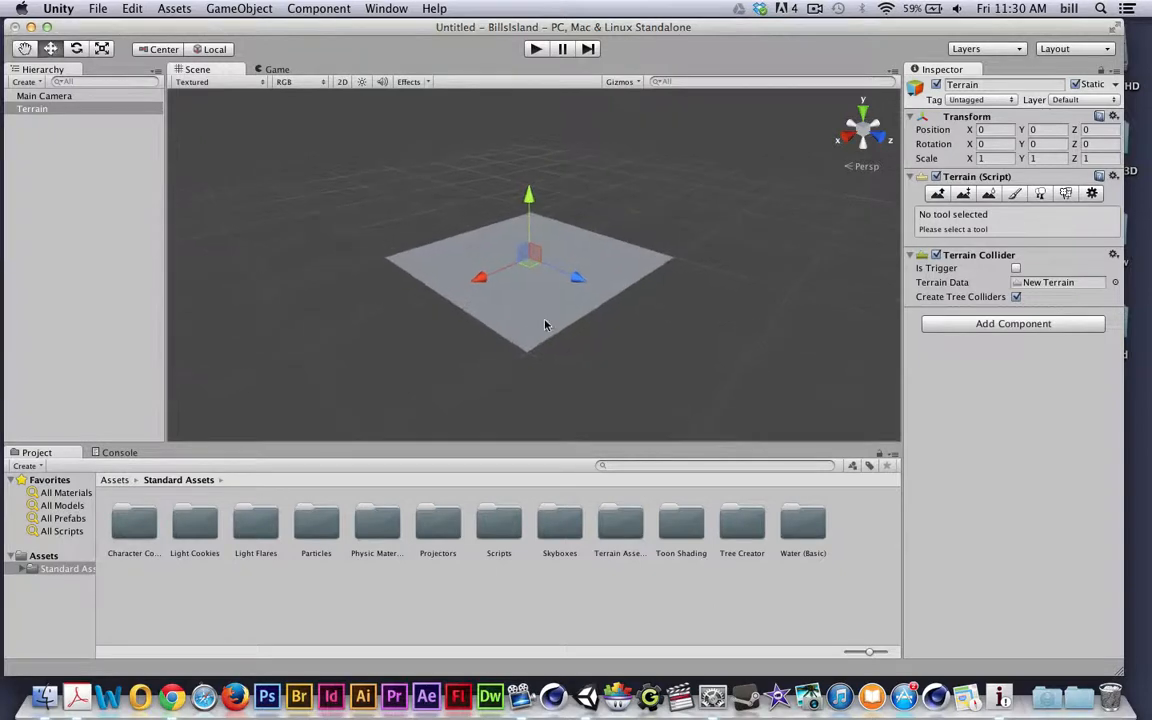
scroll(545, 330, "up", 5)
scroll(545, 333, "down", 5)
left_click_drag(550, 337, 940, 300, "alt")
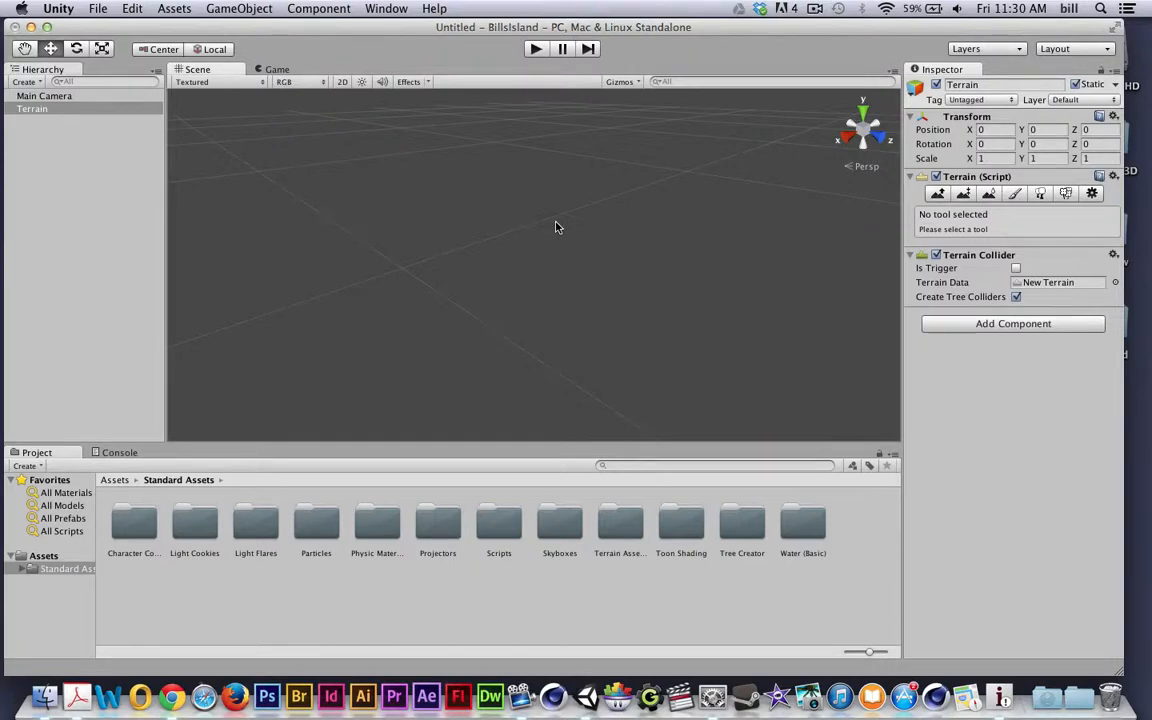
double_click(37, 111)
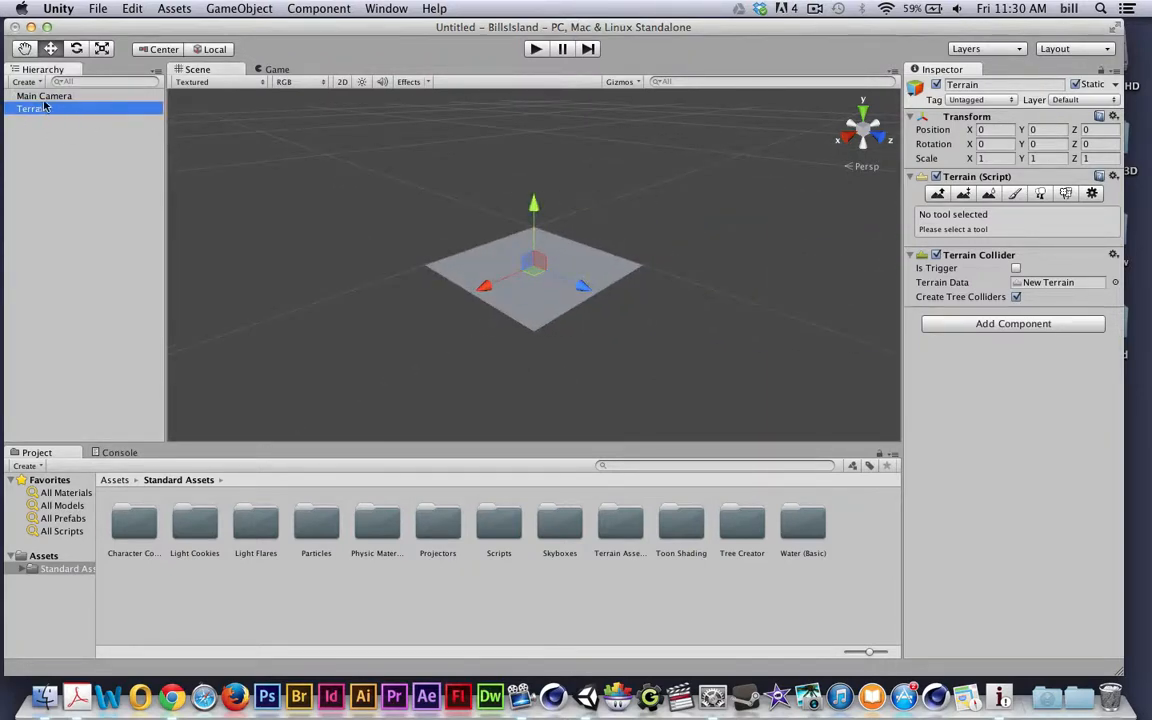
scroll(455, 245, "up", 5)
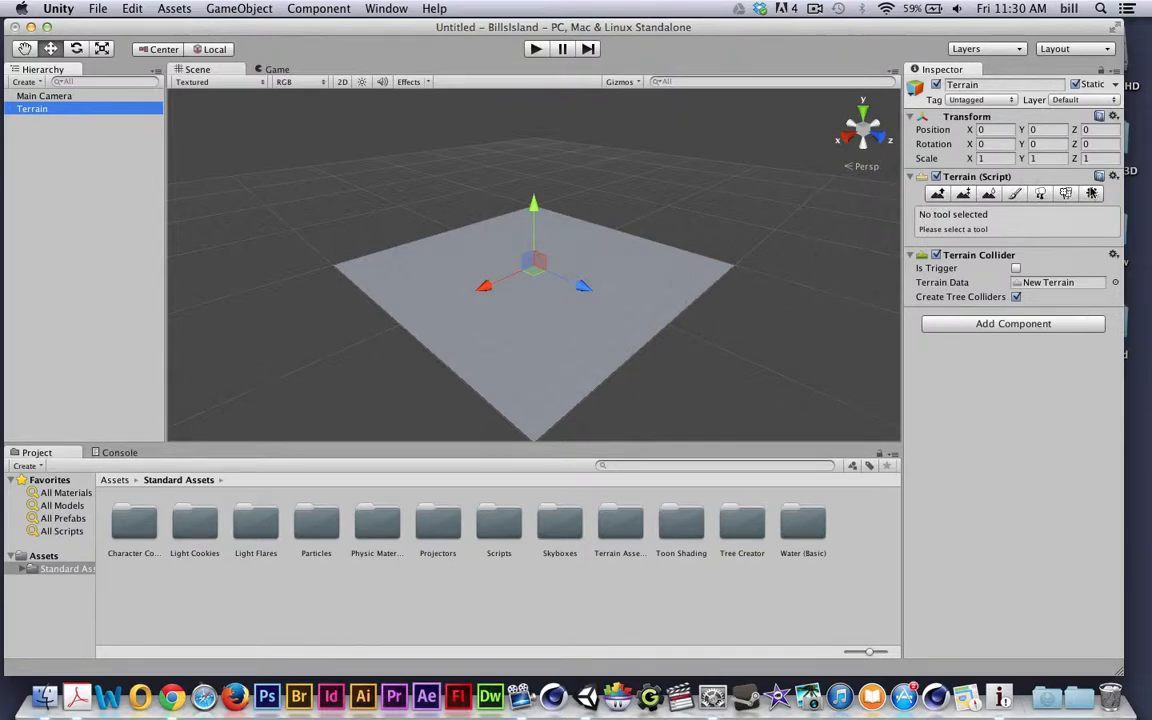
Step: Raise a closed ridge outline and some bumps in the middle of the terrain with Raise / Lower Terrain at brush size 25
left_click(36, 120)
left_click(31, 110)
left_click(937, 194)
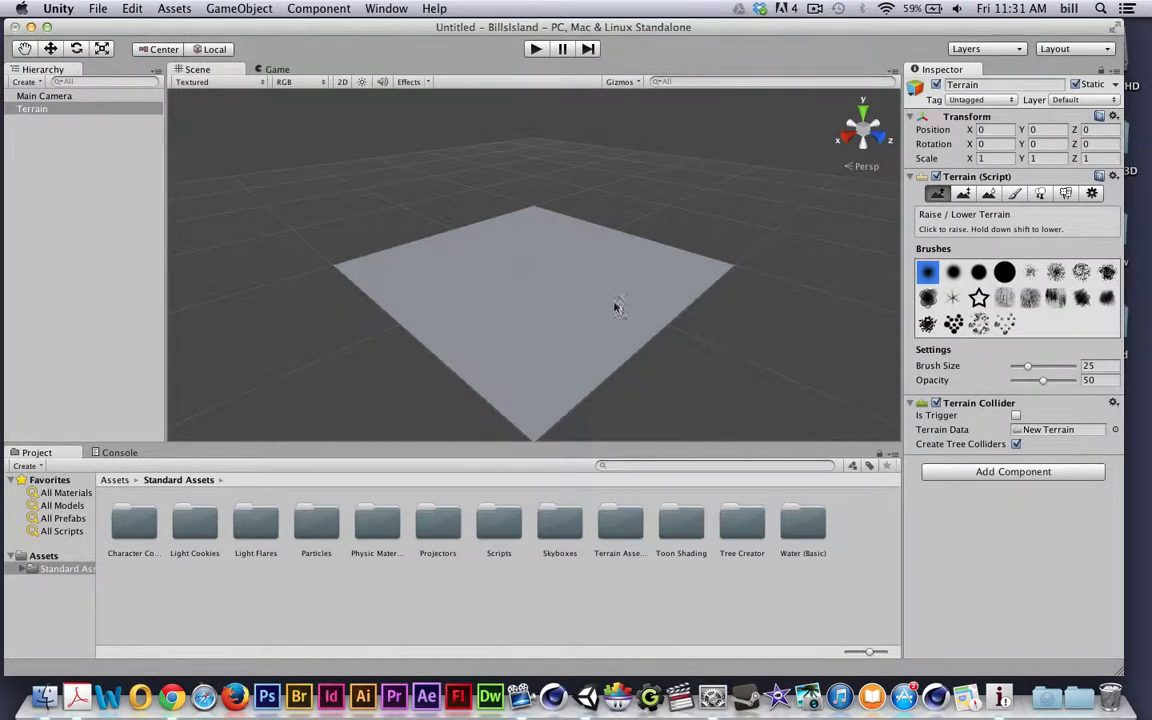
scroll(608, 297, "up", 2)
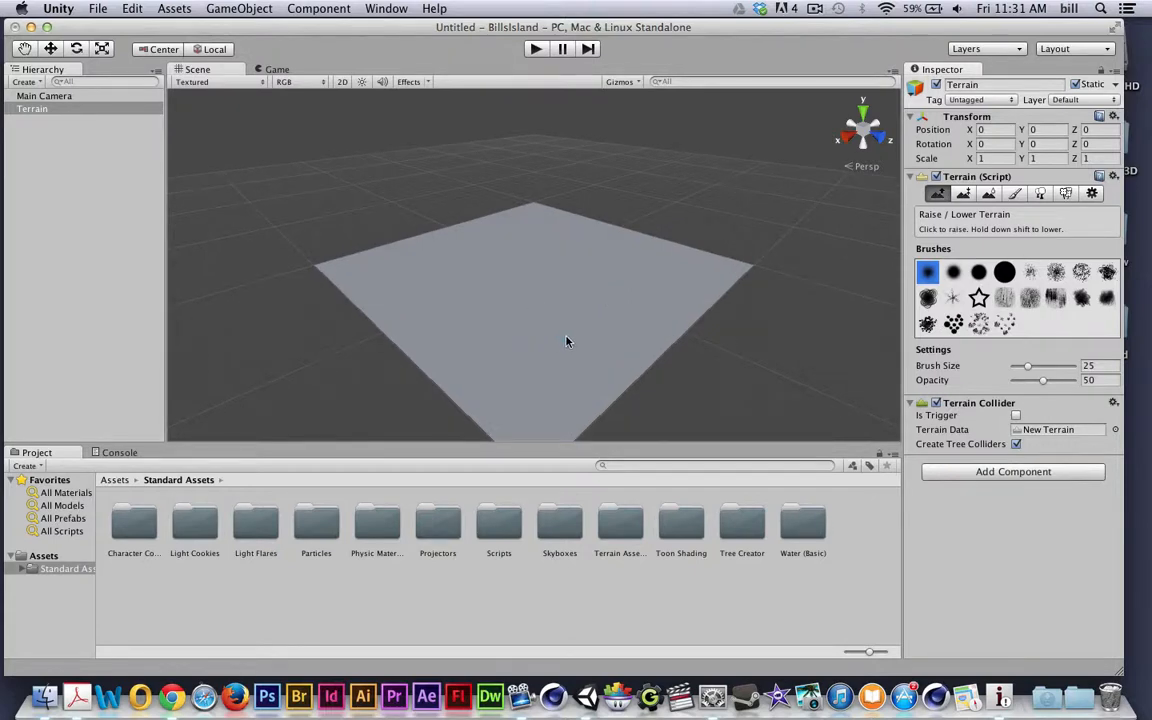
left_click_drag(566, 336, 573, 332)
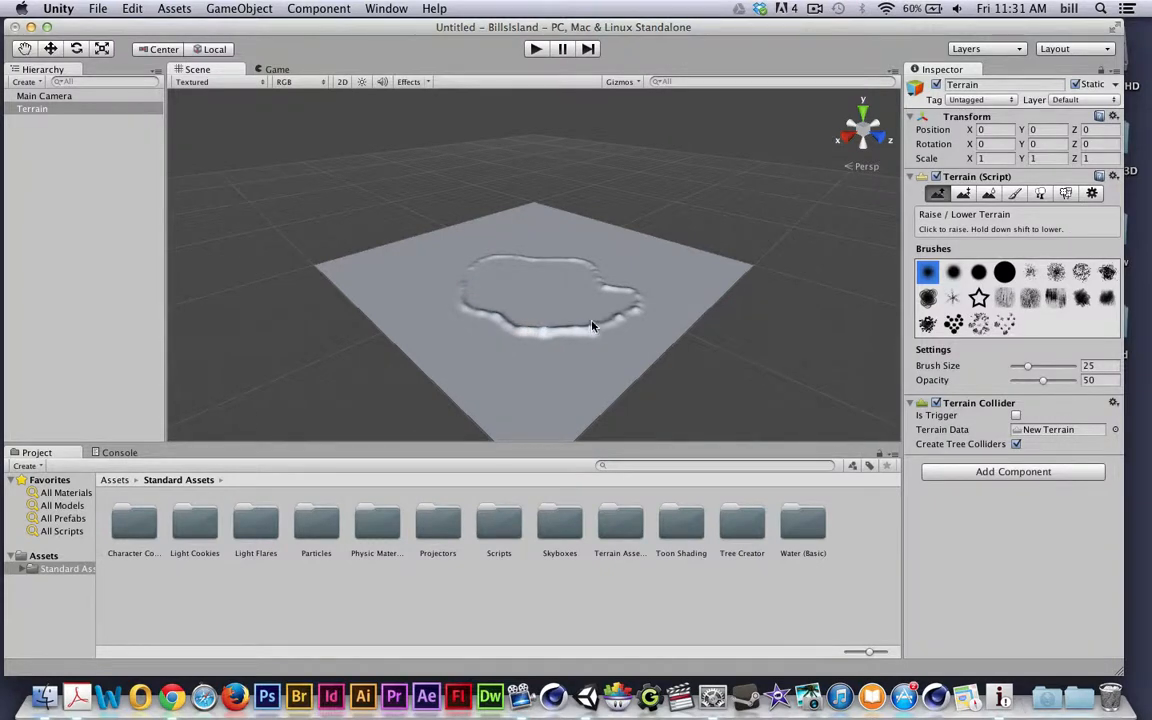
left_click_drag(593, 312, 586, 302)
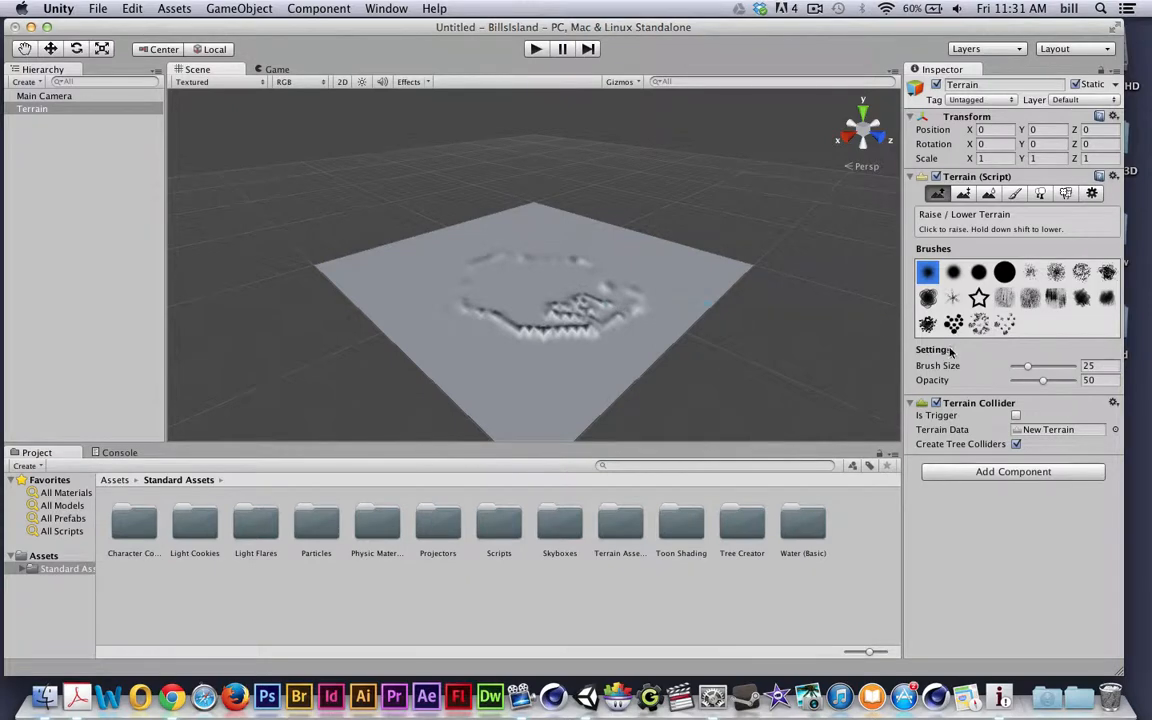
Step: Raise broader hills over the outlined area with brush size 100, increasing the brush opacity to 91 for the last strokes
left_click_drag(1028, 366, 1083, 370)
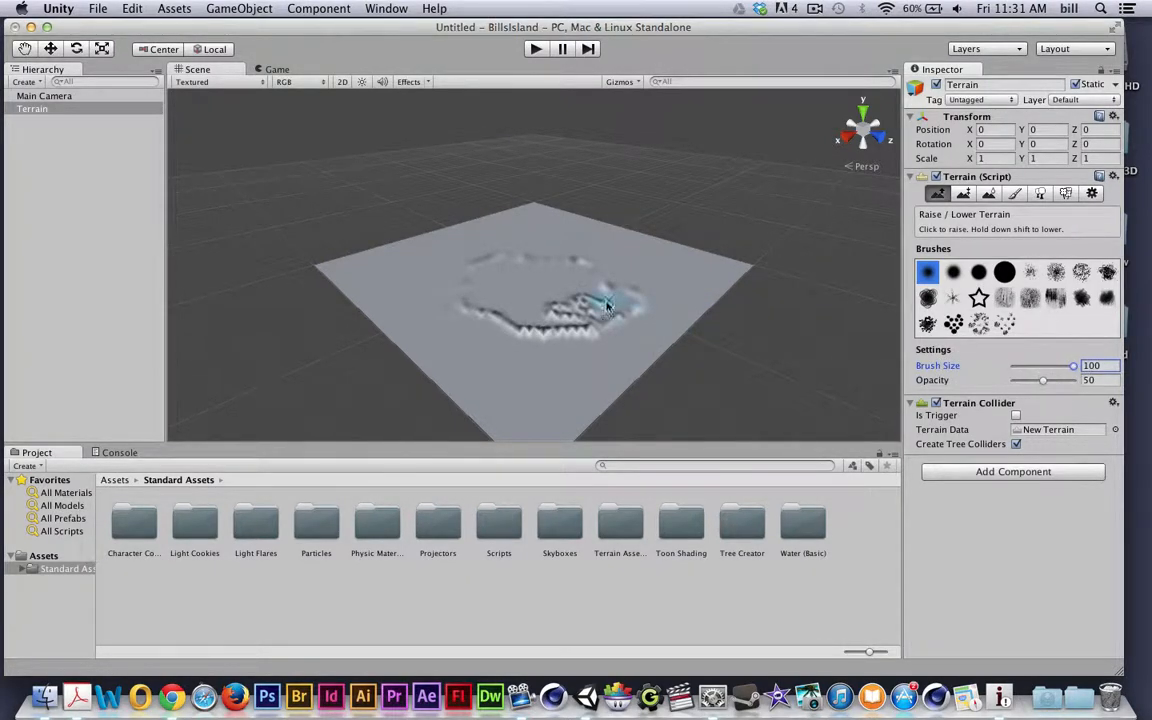
left_click_drag(597, 303, 586, 274)
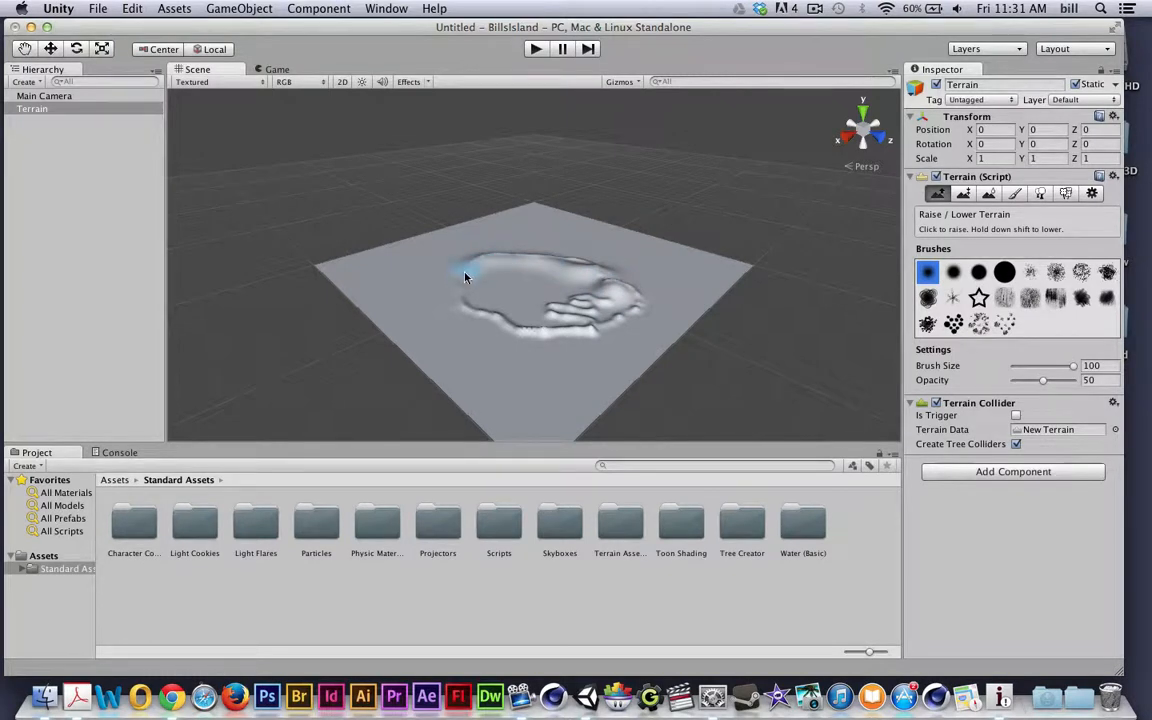
mouse_move(523, 318)
left_mouse_down()
mouse_move(580, 304)
mouse_move(587, 291)
left_mouse_up()
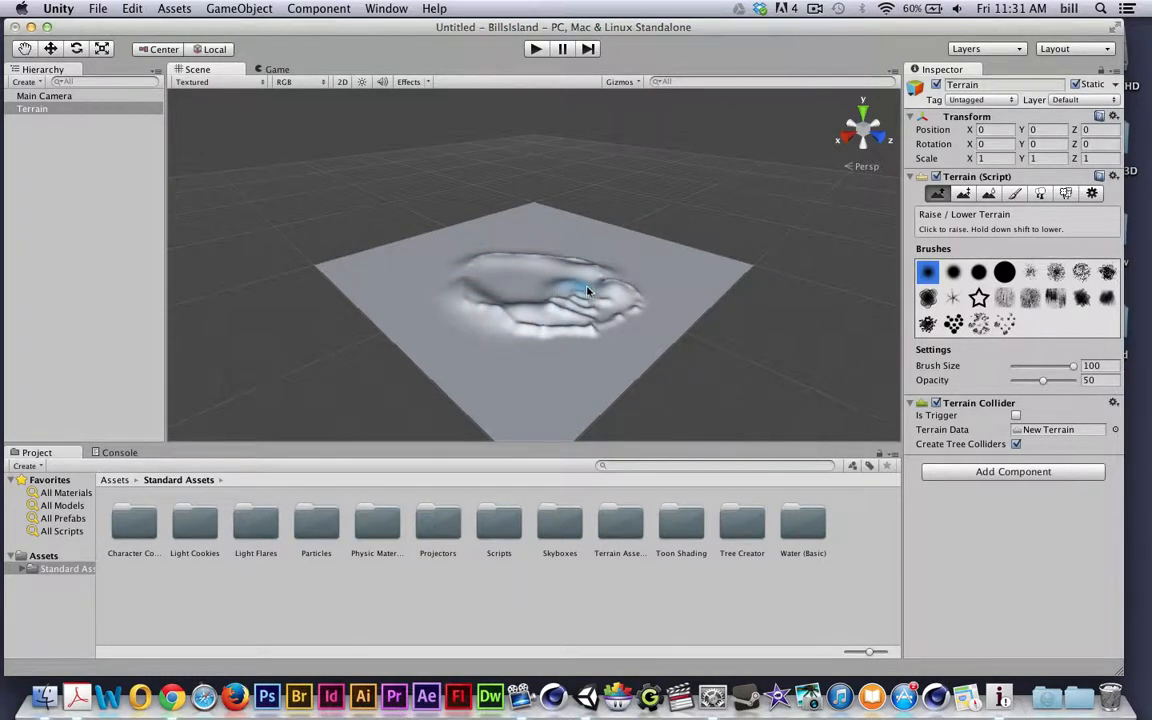
mouse_move(684, 280)
left_mouse_down()
mouse_move(694, 280)
mouse_move(578, 246)
mouse_move(470, 267)
left_mouse_up()
left_click(1048, 381)
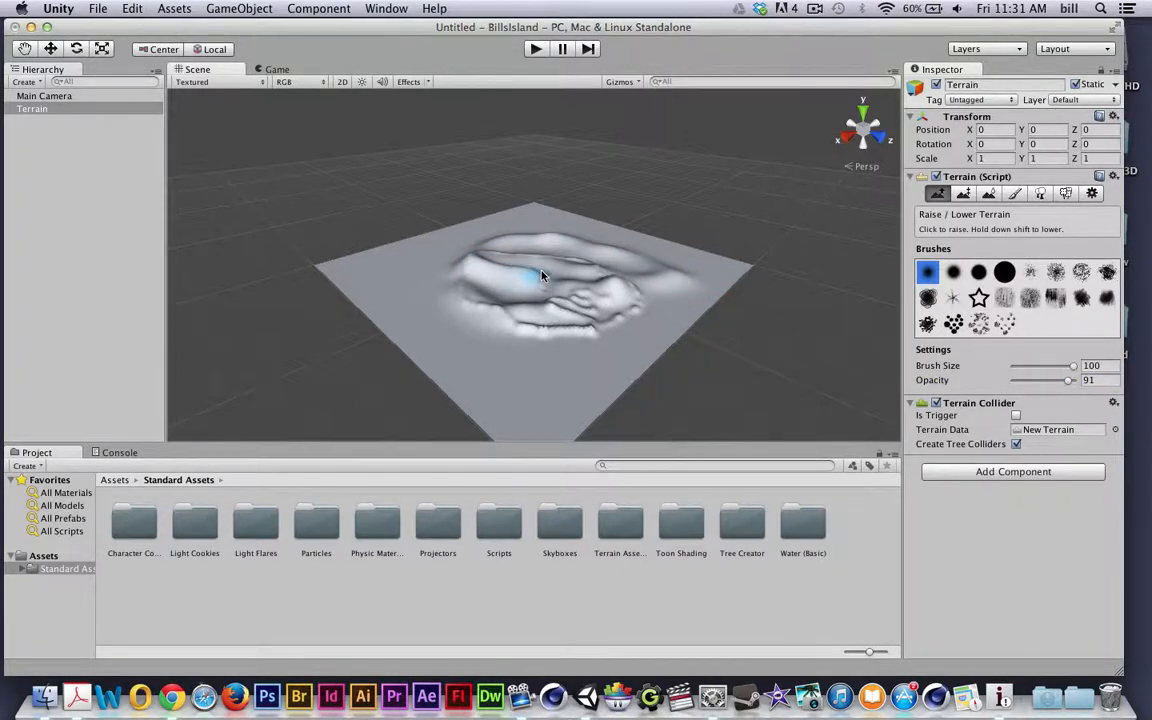
mouse_move(541, 275)
left_mouse_down()
mouse_move(579, 298)
mouse_move(496, 290)
mouse_move(590, 320)
left_mouse_up()
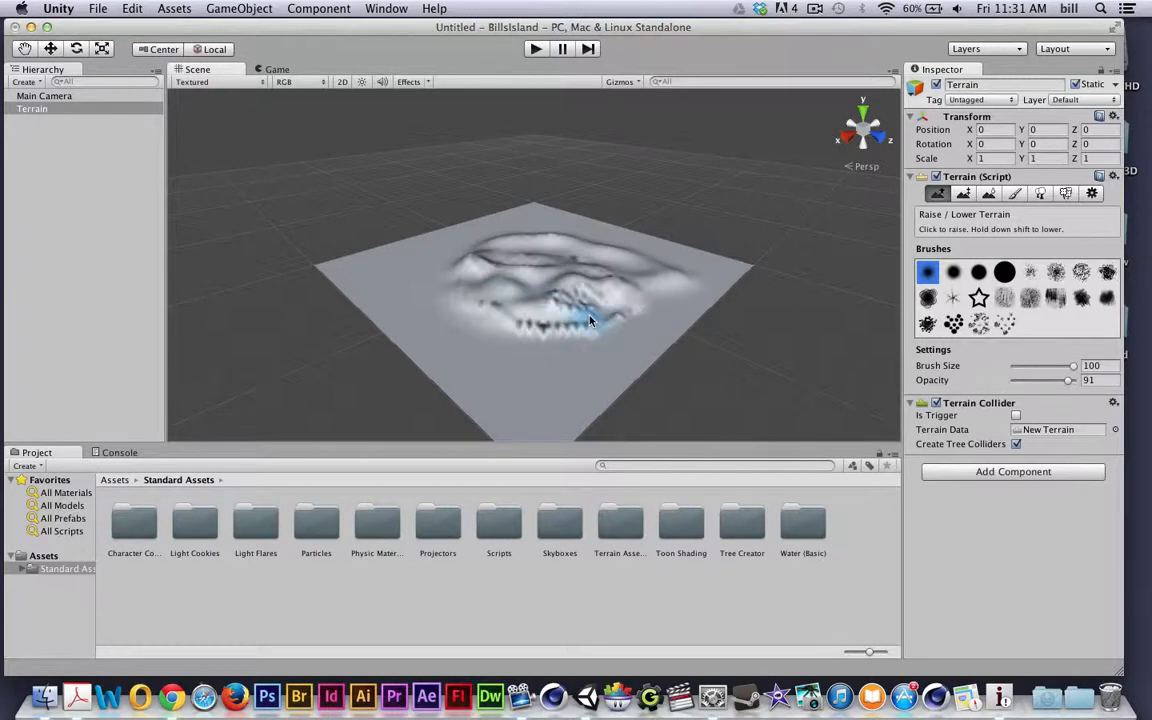
Step: Paint a curved plateau at height 120 along the near and right sides of the hills with the Paint Height tool
left_click(962, 194)
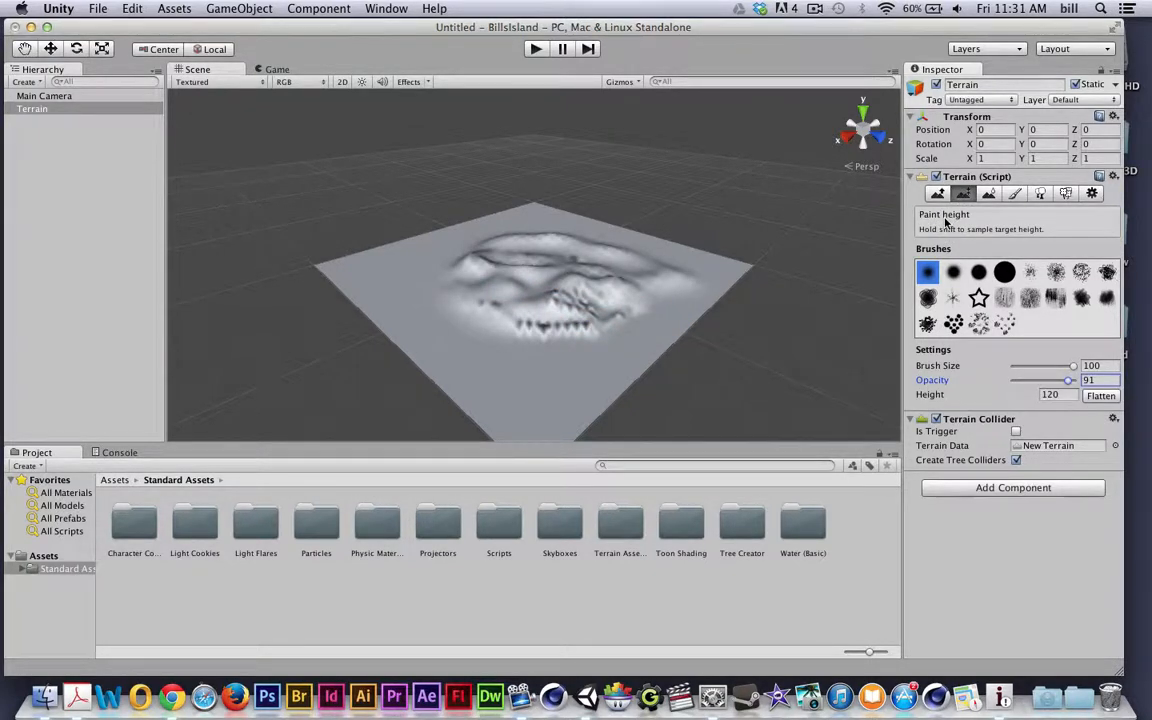
scroll(589, 327, "up", 3)
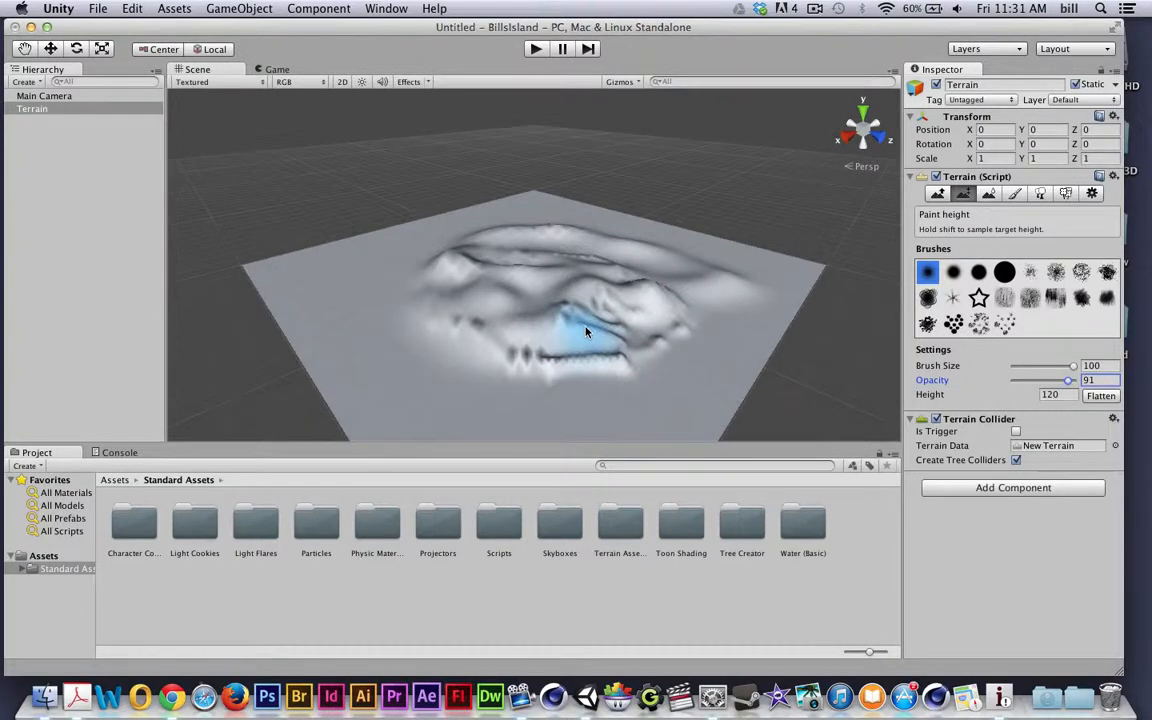
left_click(937, 194)
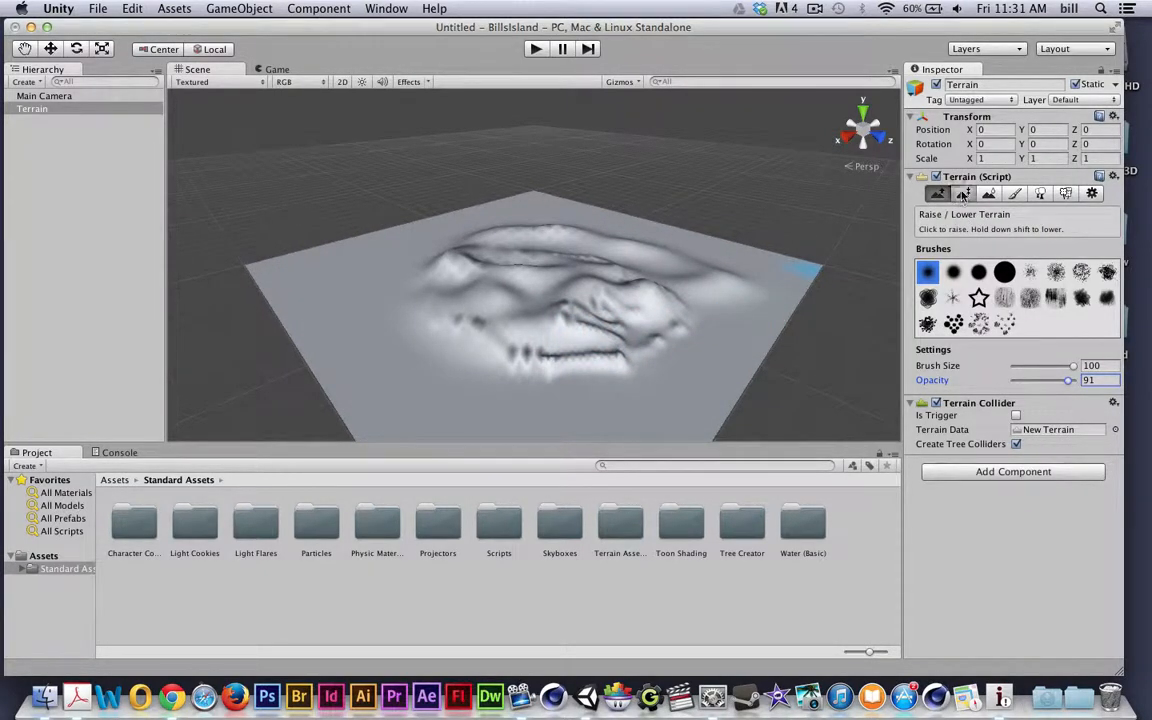
left_click(962, 194)
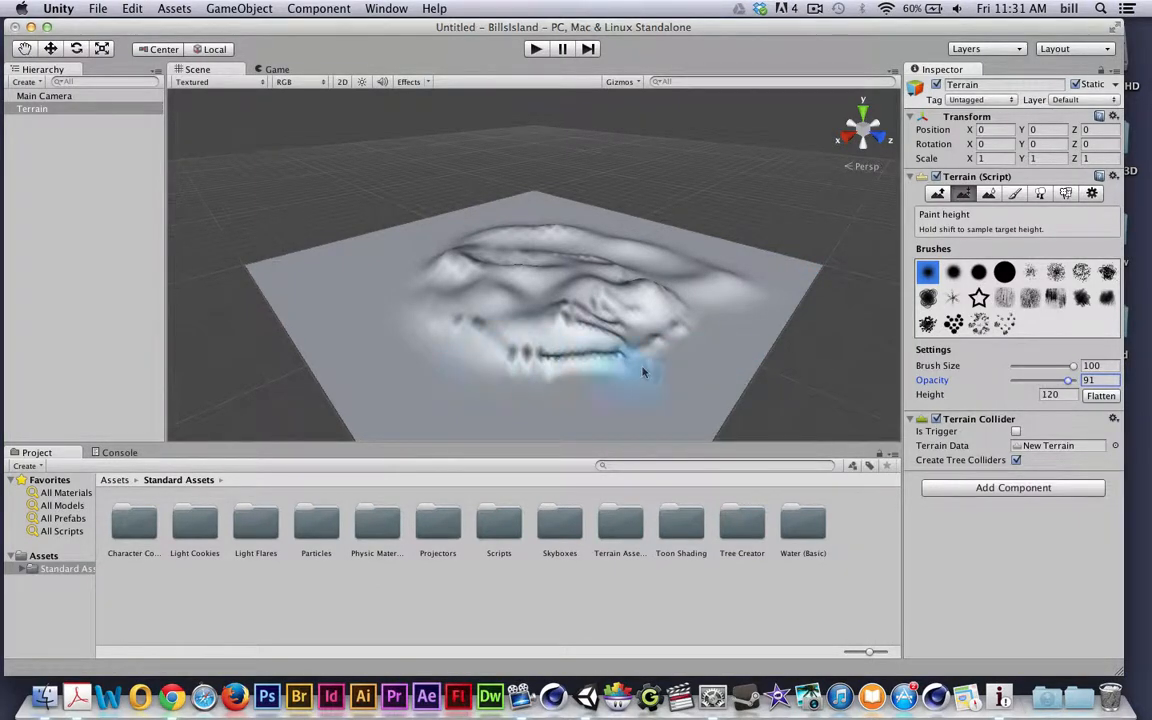
mouse_move(514, 381)
left_mouse_down()
mouse_move(442, 360)
mouse_move(483, 375)
mouse_move(489, 354)
mouse_move(527, 347)
mouse_move(630, 363)
mouse_move(717, 303)
left_mouse_up()
mouse_move(711, 310)
left_mouse_down()
mouse_move(728, 291)
mouse_move(663, 249)
mouse_move(709, 258)
left_mouse_up()
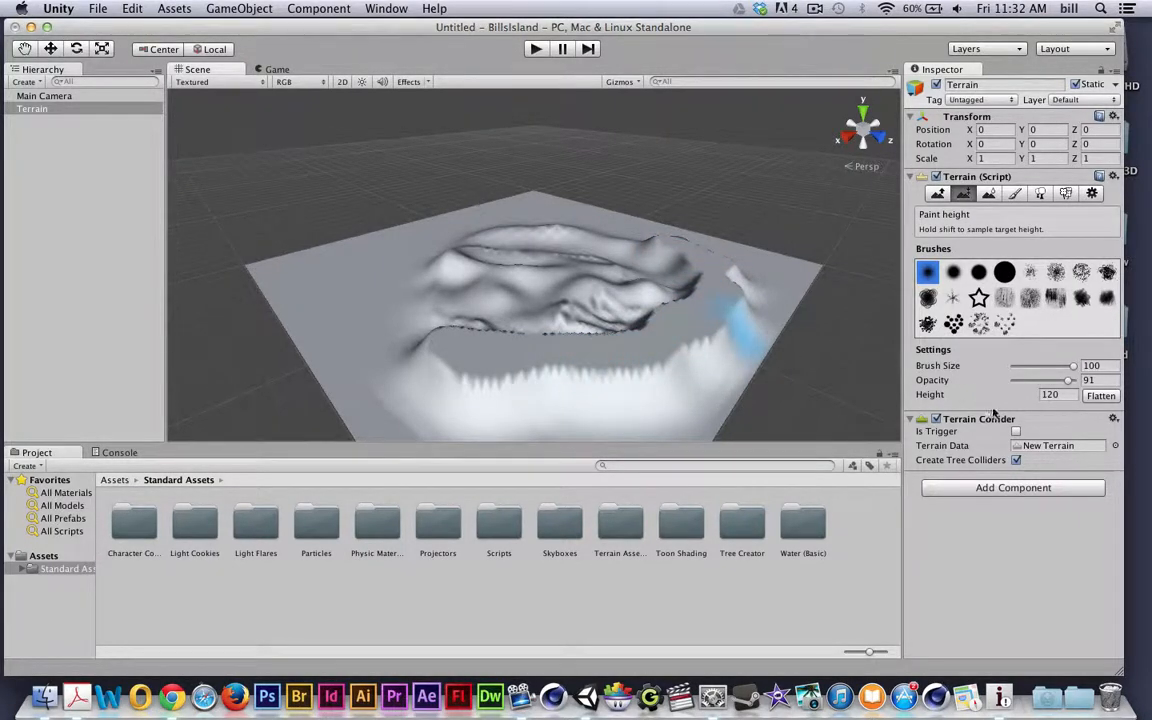
Step: Set the Paint Height value to 80 and paint that level across the hills and the plateau's right end
left_click(1032, 395)
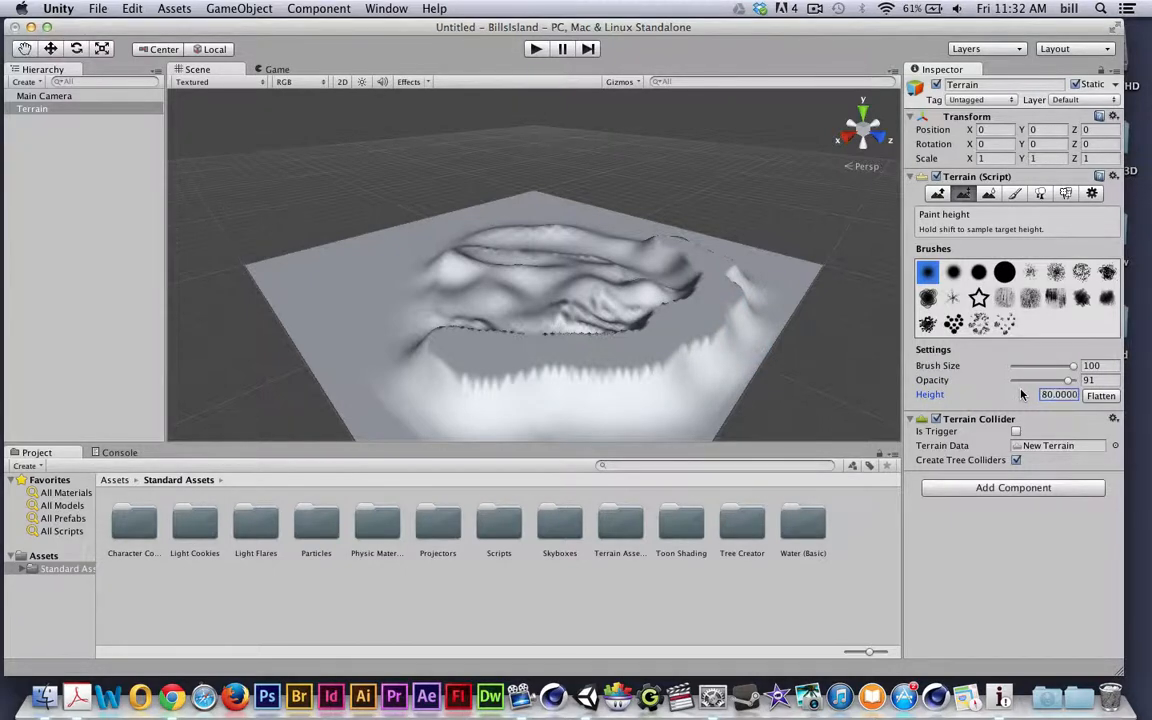
mouse_move(694, 339)
left_mouse_down()
mouse_move(689, 314)
mouse_move(724, 300)
mouse_move(591, 249)
mouse_move(429, 265)
mouse_move(527, 239)
mouse_move(606, 262)
mouse_move(781, 357)
left_mouse_up()
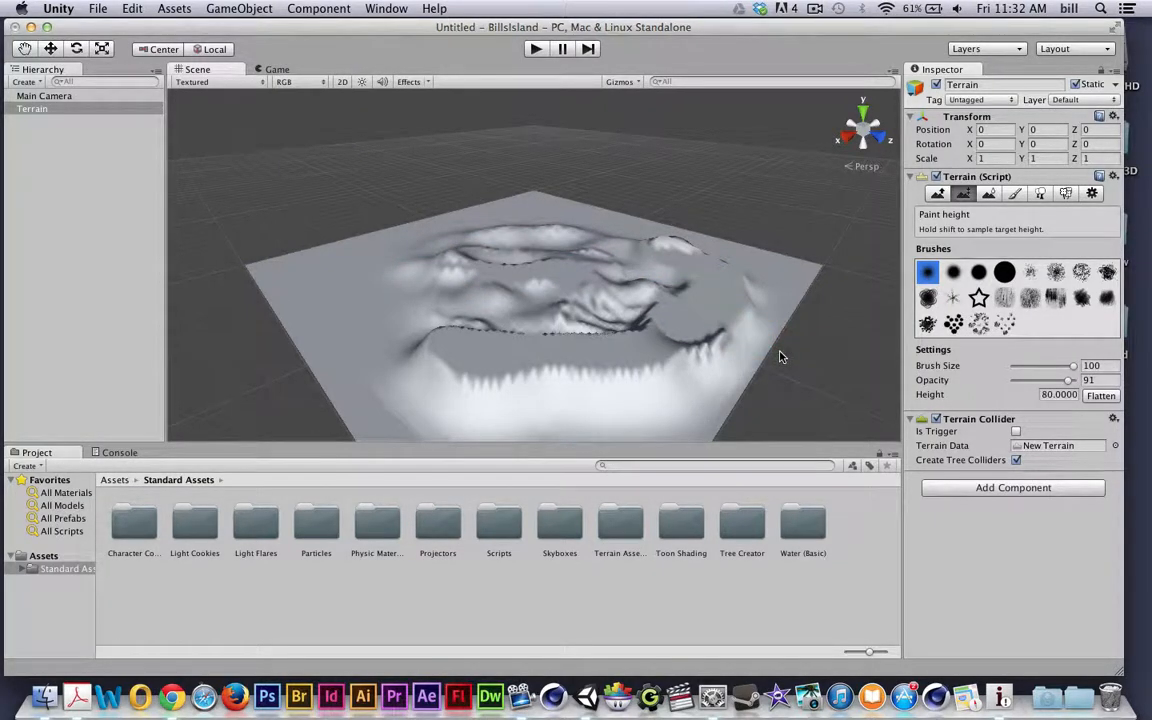
left_click(937, 193)
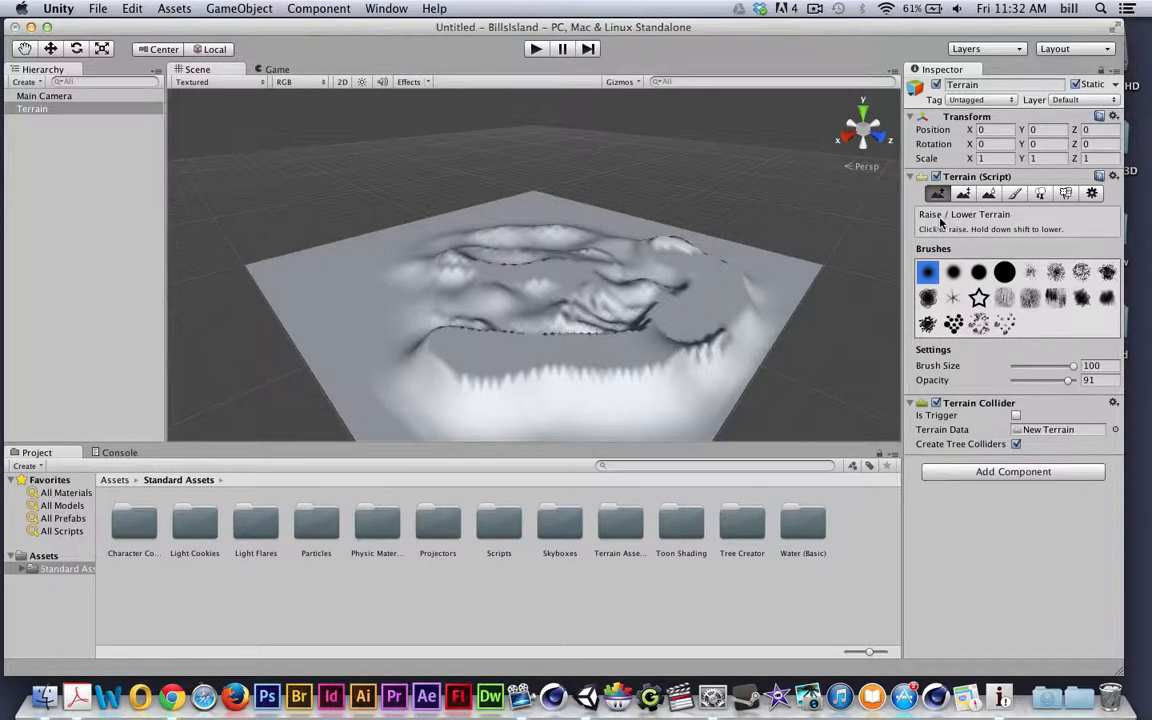
left_click(963, 194)
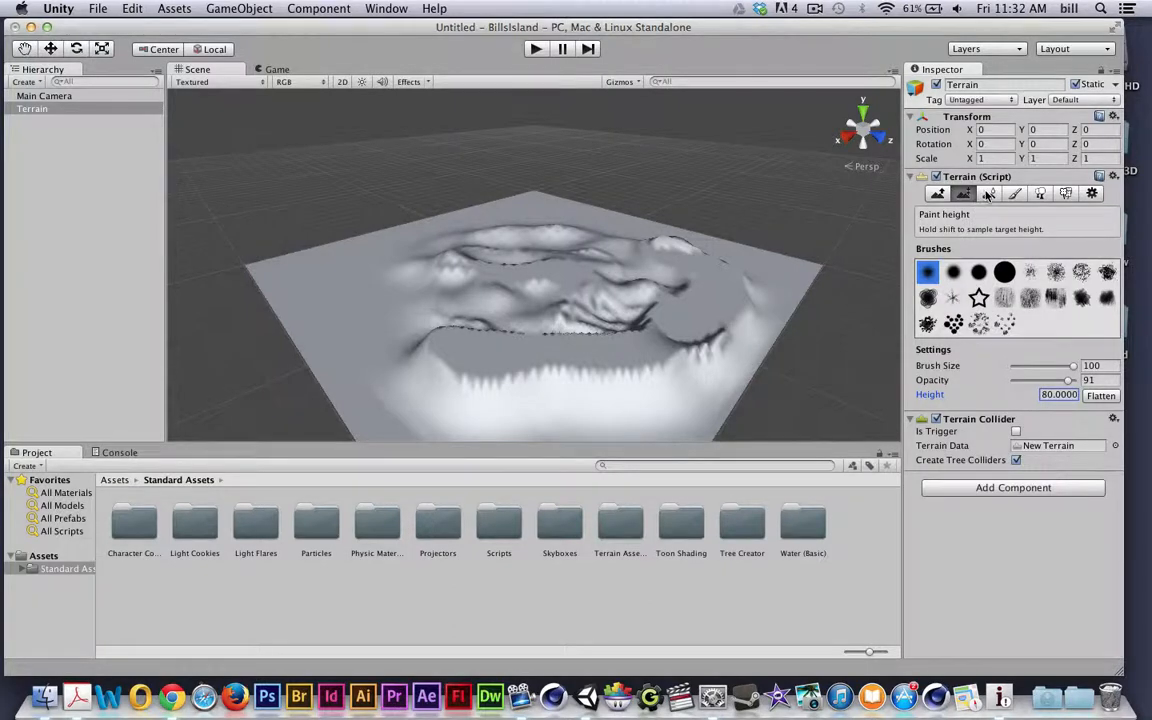
Step: Smooth the rugged slopes of the hills beside the plateau with the Smooth Height tool at brush size 100 and opacity 91
left_click(988, 194)
left_click_drag(718, 328, 617, 375)
scroll(645, 380, "up", 4)
scroll(645, 382, "up", 4)
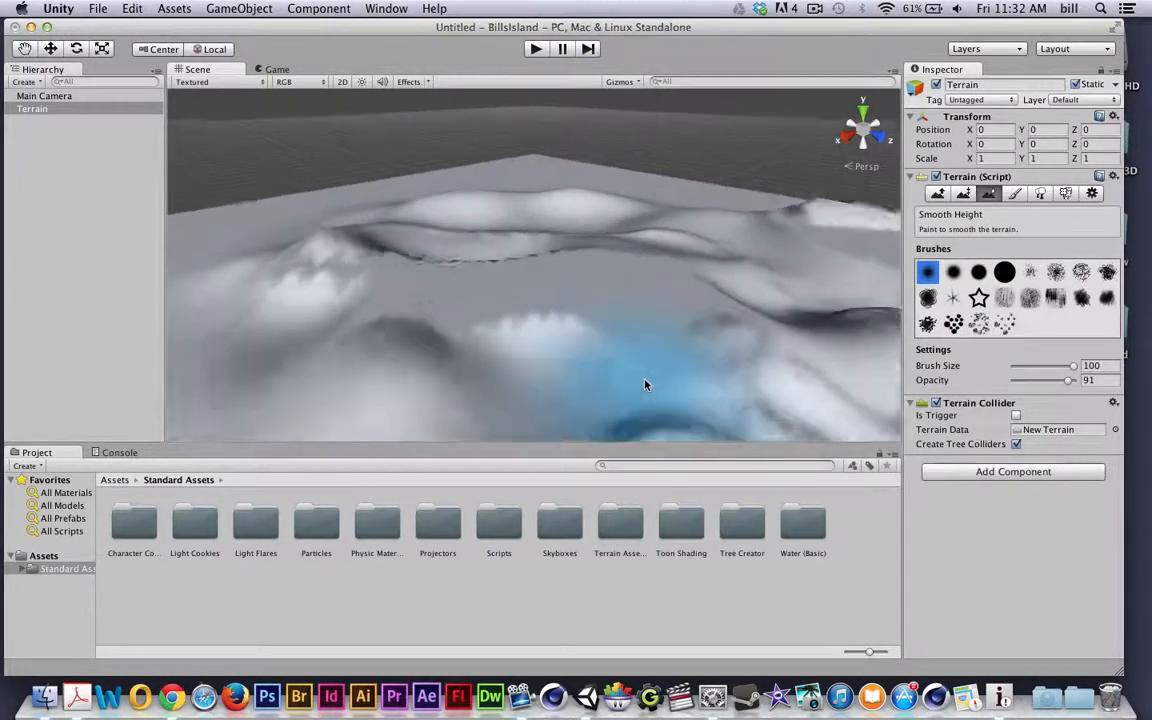
scroll(645, 402, "down", 3)
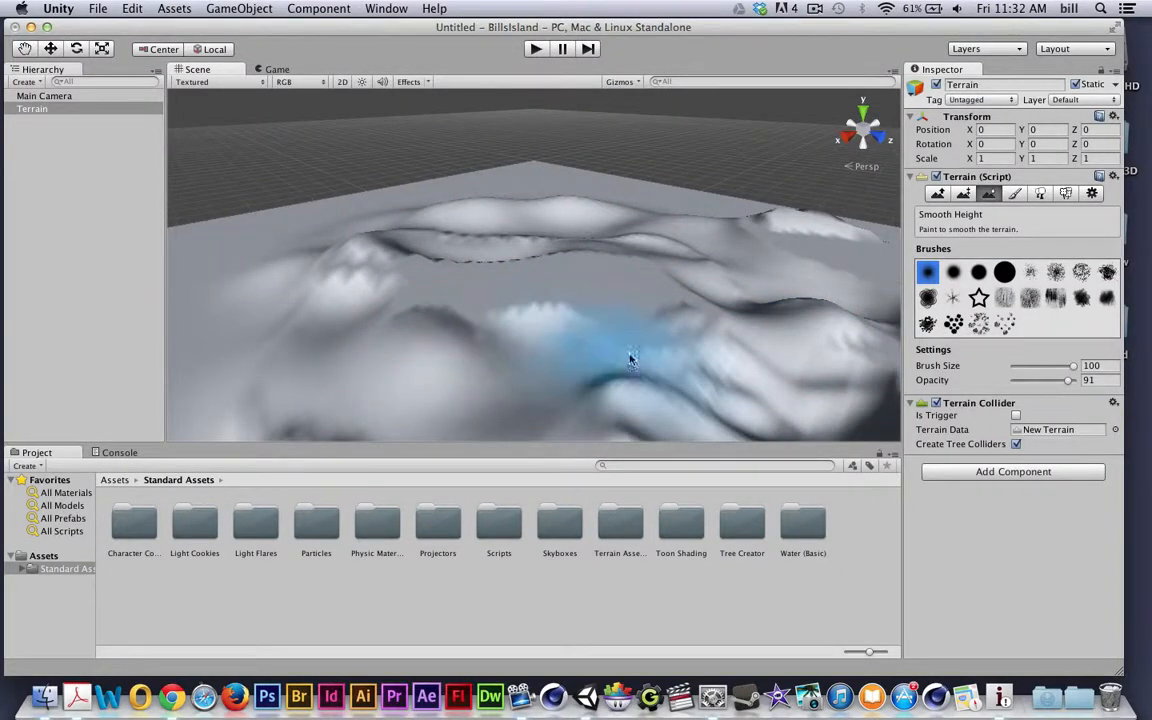
scroll(612, 401, "down", 1)
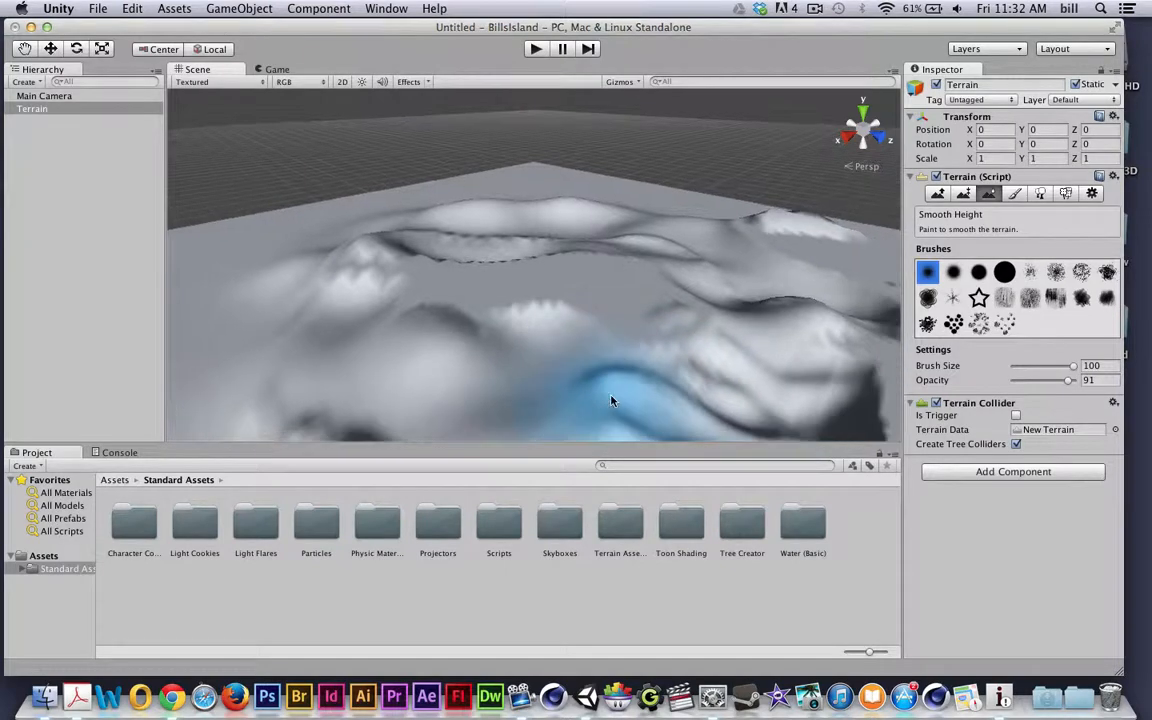
mouse_move(641, 337)
left_mouse_down("alt")
mouse_move(486, 265)
mouse_move(463, 239)
mouse_move(512, 275)
mouse_move(470, 329)
mouse_move(566, 334)
mouse_move(648, 319)
mouse_move(707, 291)
mouse_move(761, 239)
mouse_move(735, 244)
mouse_move(802, 233)
mouse_move(571, 296)
mouse_move(795, 226)
mouse_move(836, 244)
mouse_move(836, 265)
mouse_move(777, 247)
mouse_move(483, 324)
mouse_move(494, 295)
mouse_move(555, 276)
mouse_move(573, 307)
left_mouse_up("alt")
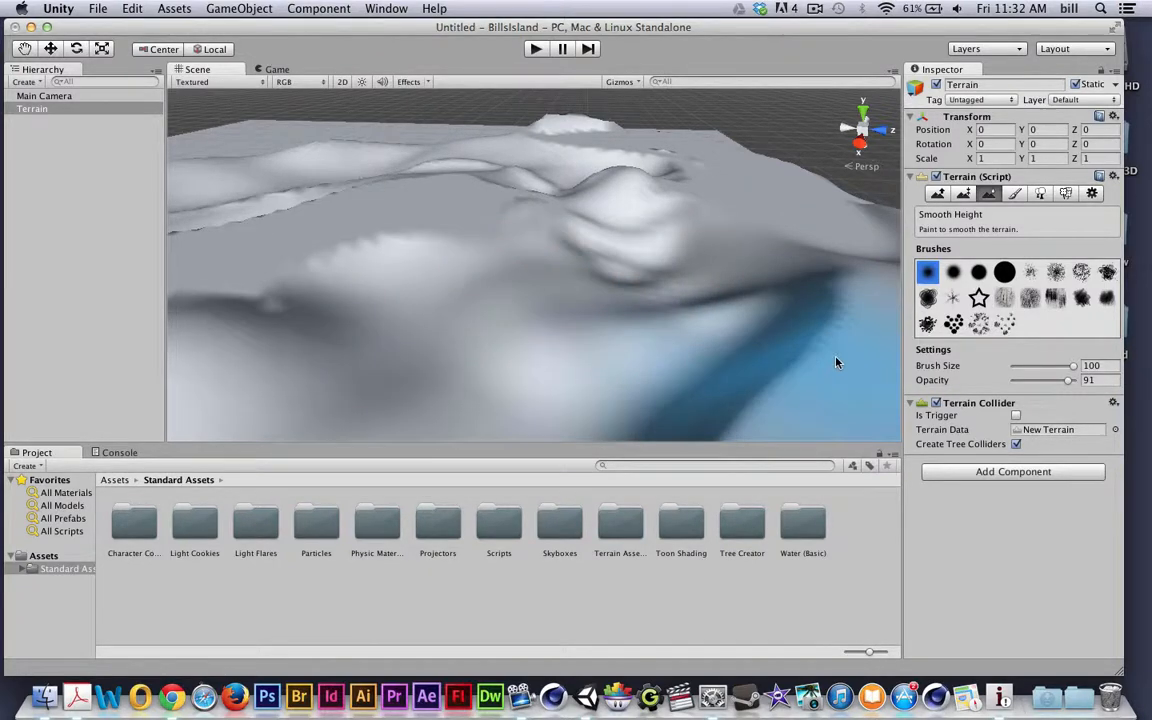
left_click_drag(694, 362, 630, 352, "alt")
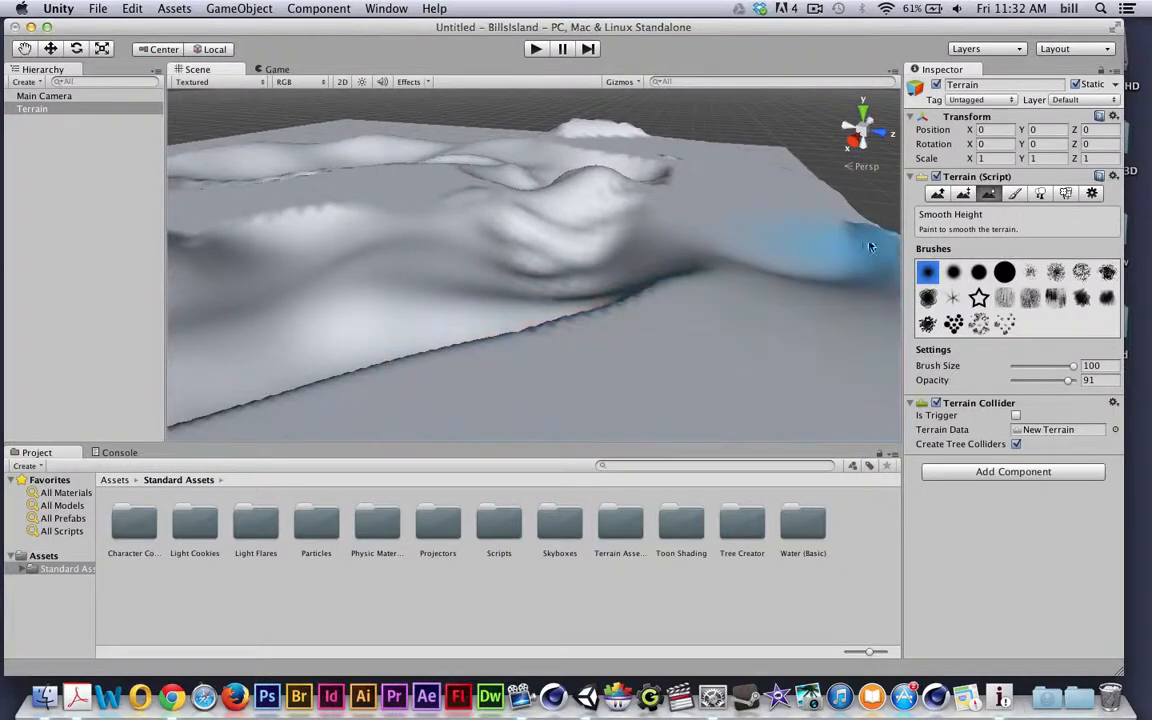
mouse_move(458, 249)
left_mouse_down("alt")
mouse_move(635, 262)
mouse_move(712, 285)
mouse_move(532, 260)
left_mouse_up("alt")
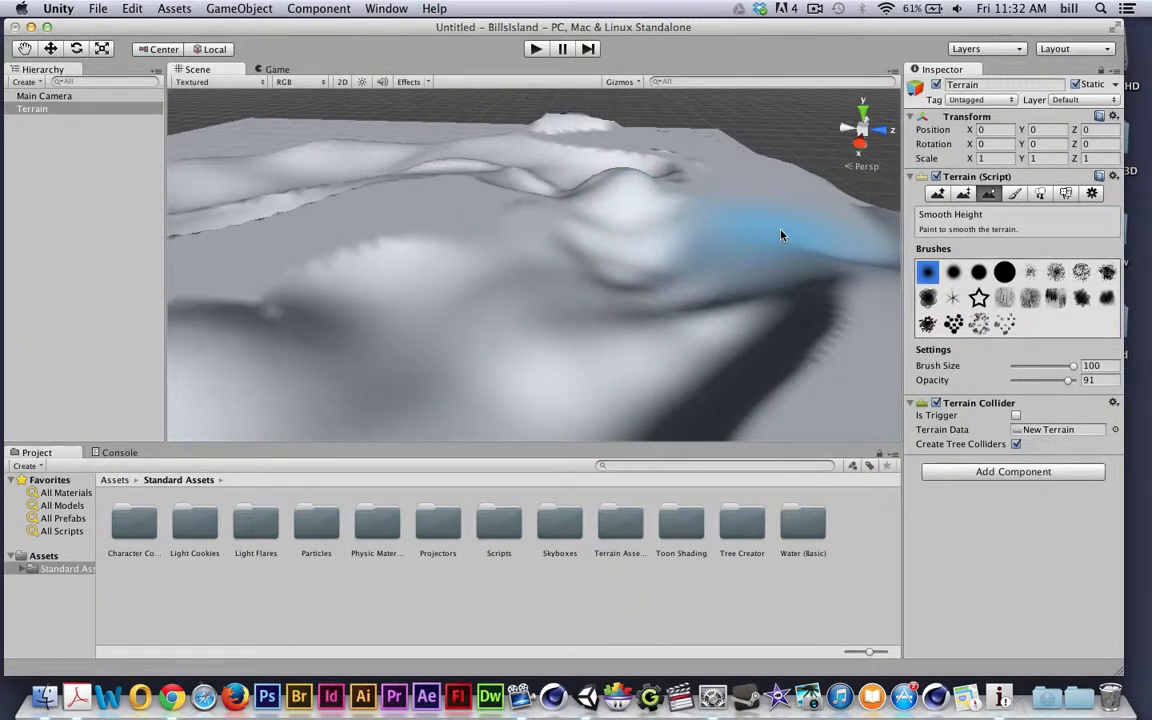
Step: Switch to the Paint Texture tool and browse the available Texture2D assets for dirt and grass terrain textures
left_click(1014, 193)
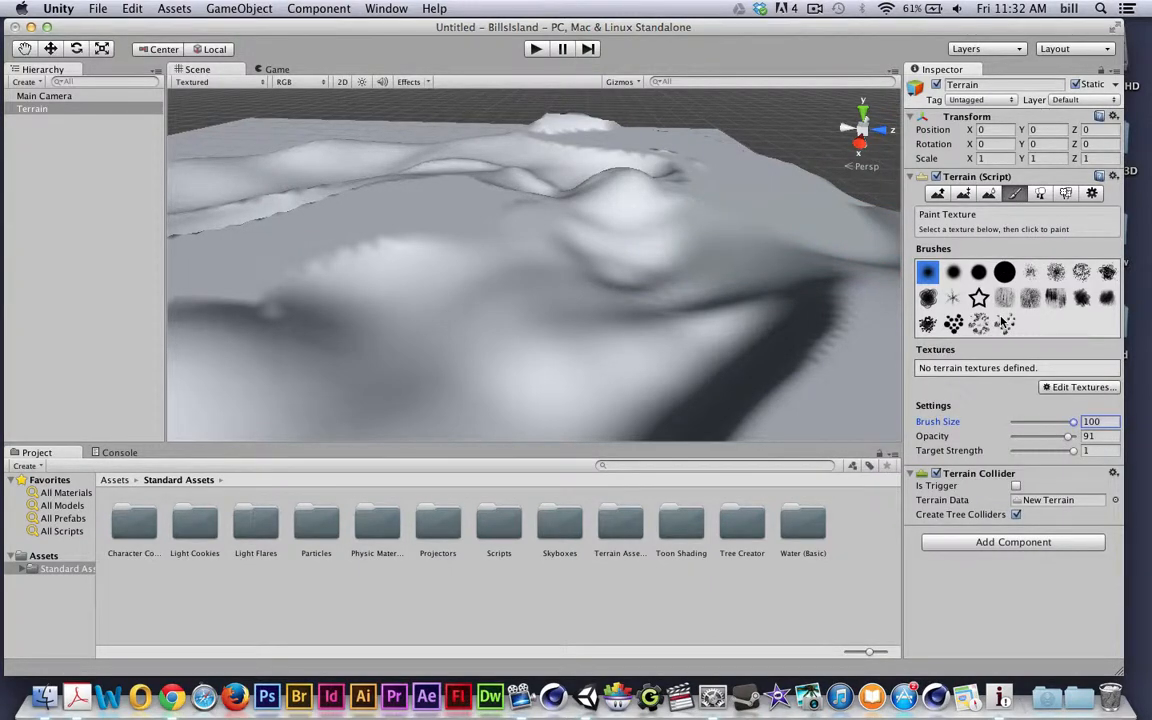
left_click_drag(488, 260, 563, 344, "alt")
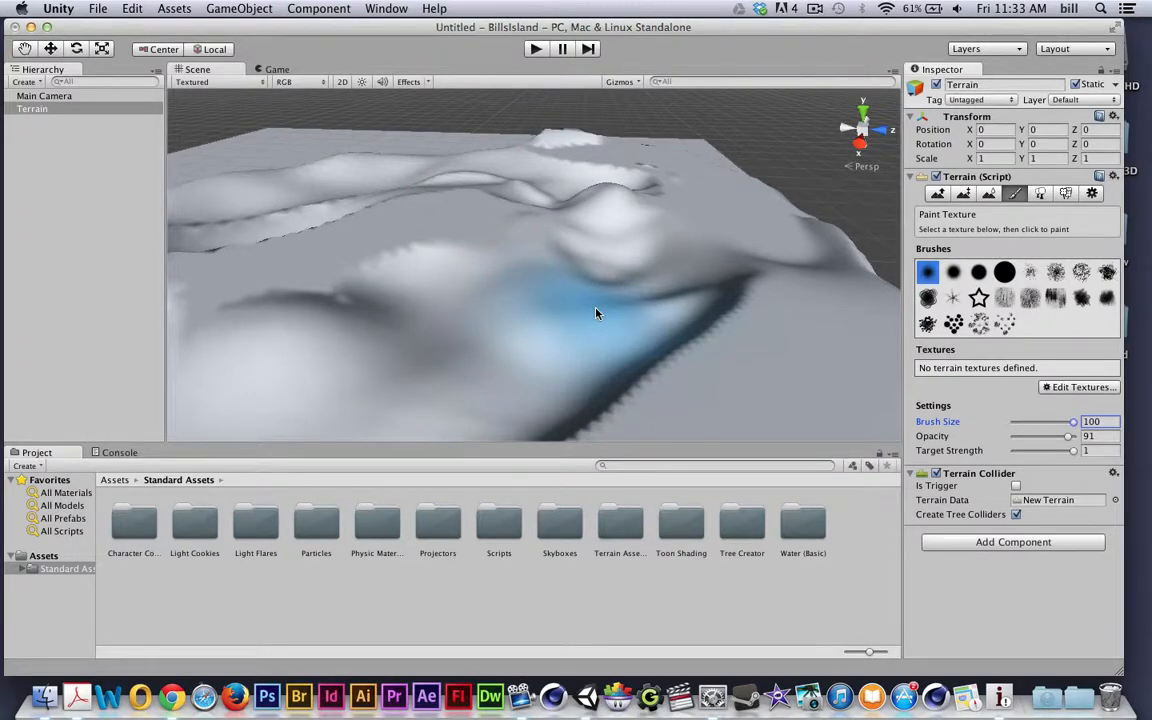
left_click(1076, 390)
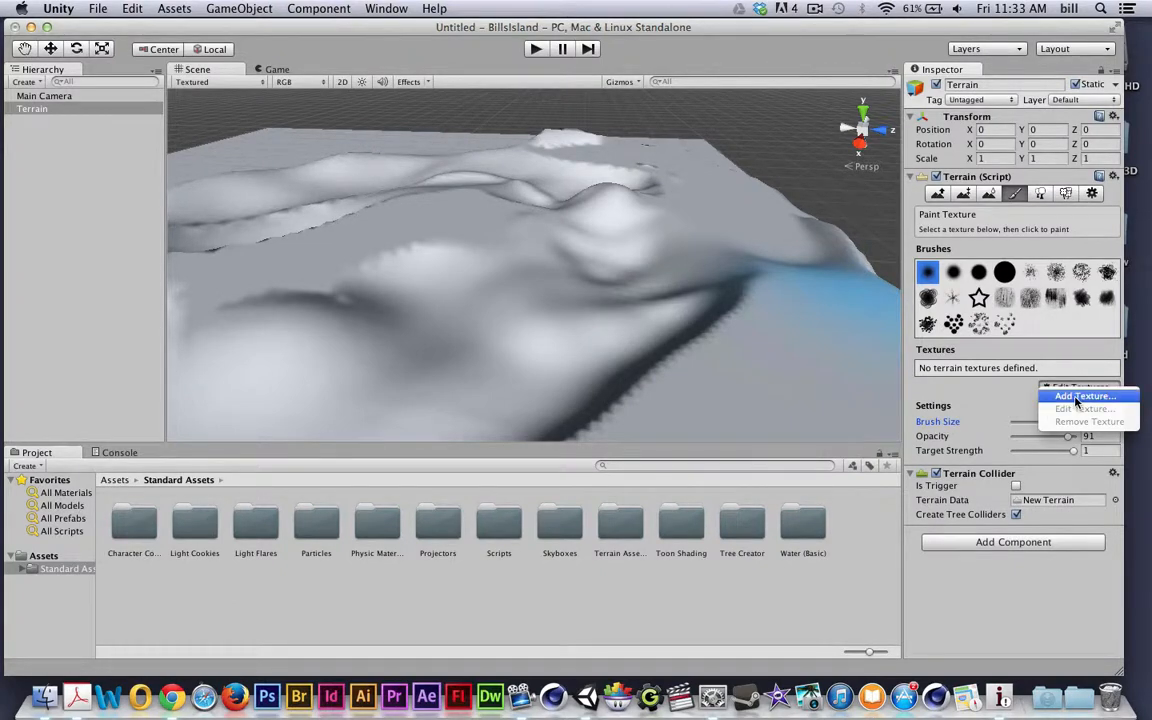
left_click(1082, 396)
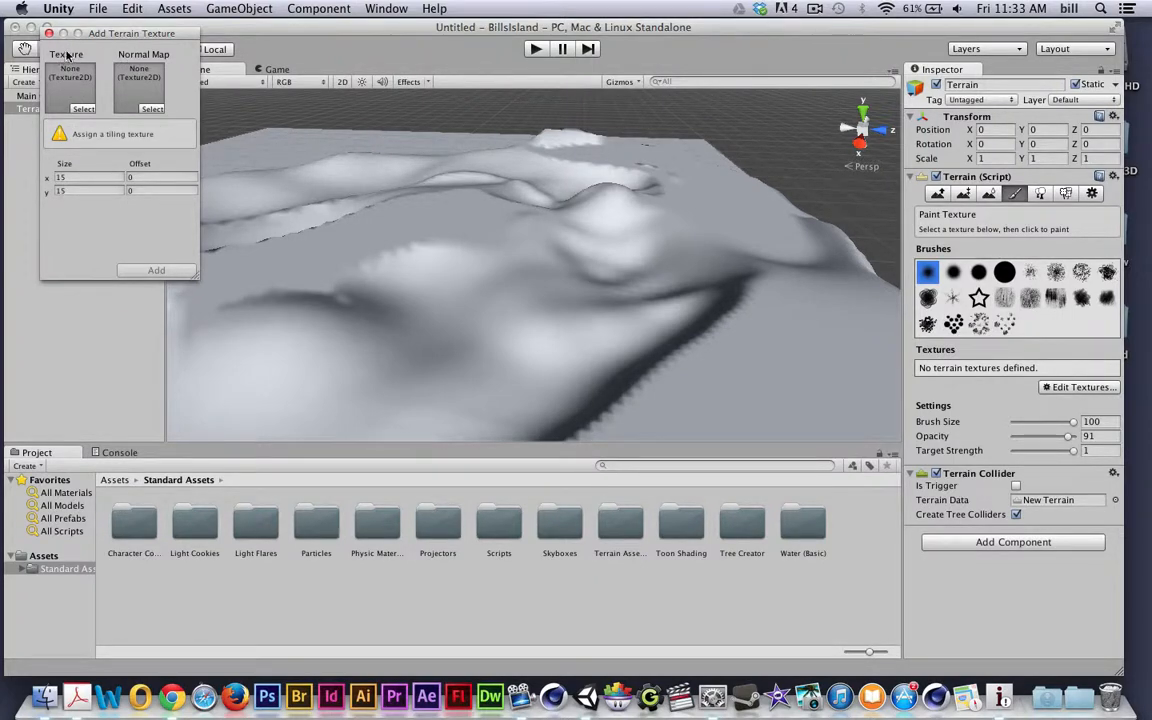
left_click(80, 108)
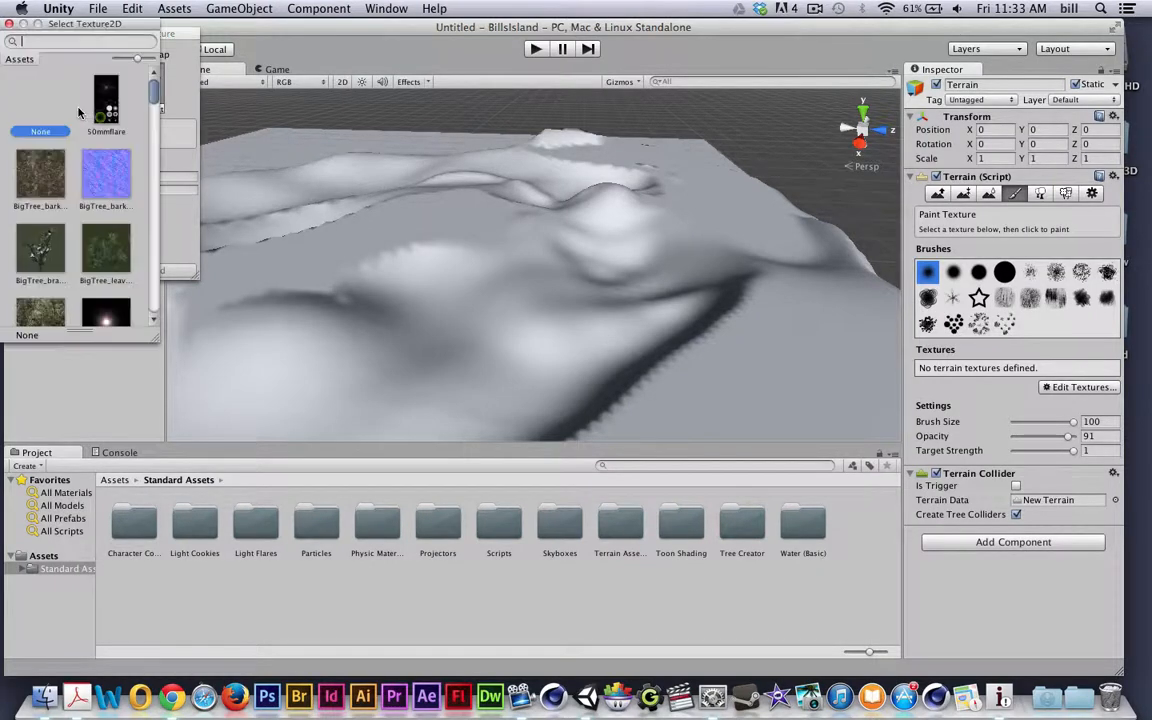
left_click_drag(156, 339, 263, 373)
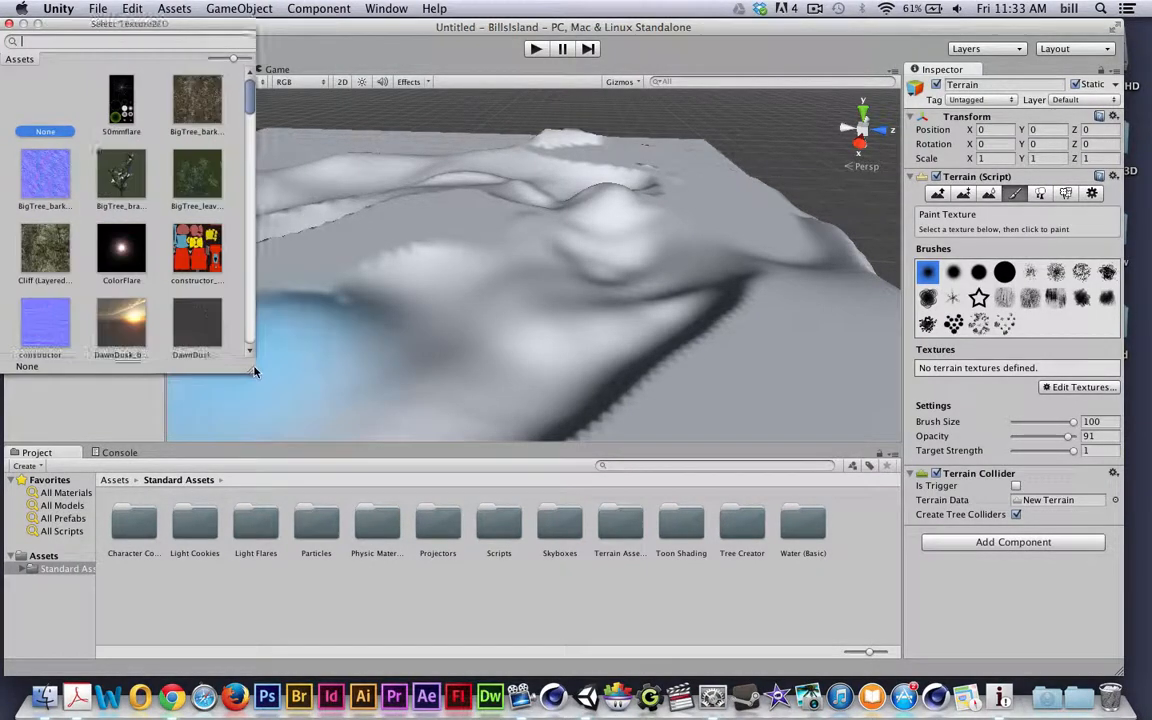
scroll(185, 172, "down", 2)
scroll(185, 174, "down", 1)
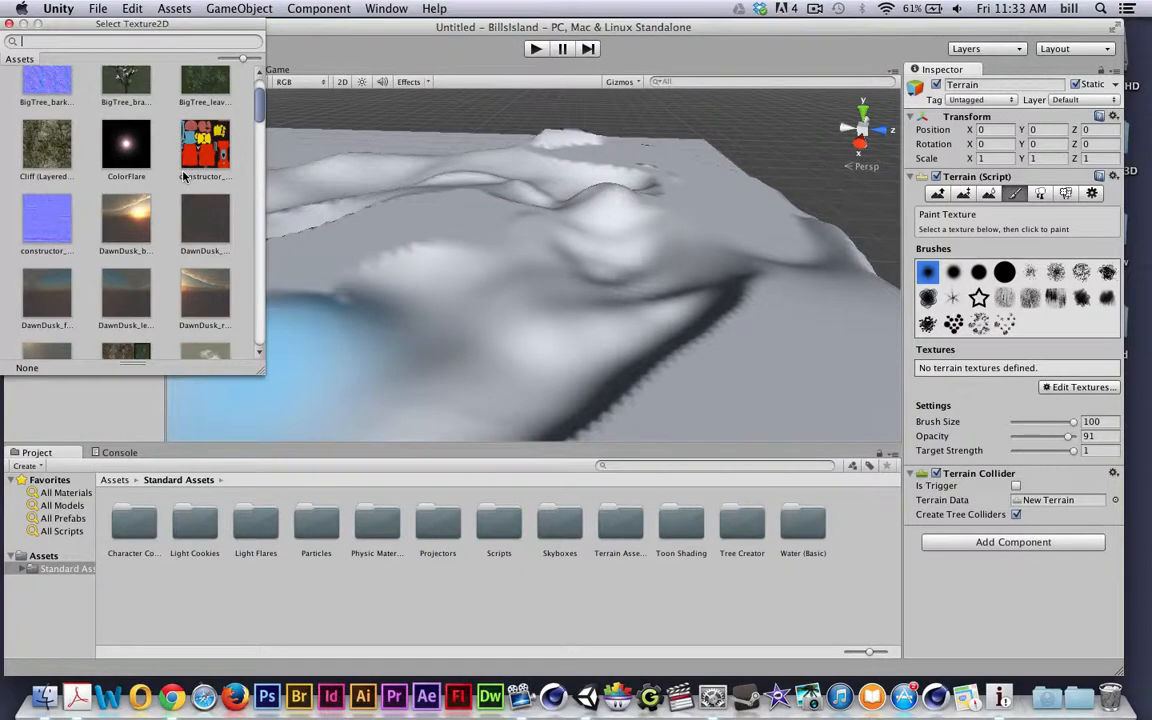
scroll(184, 180, "down", 2)
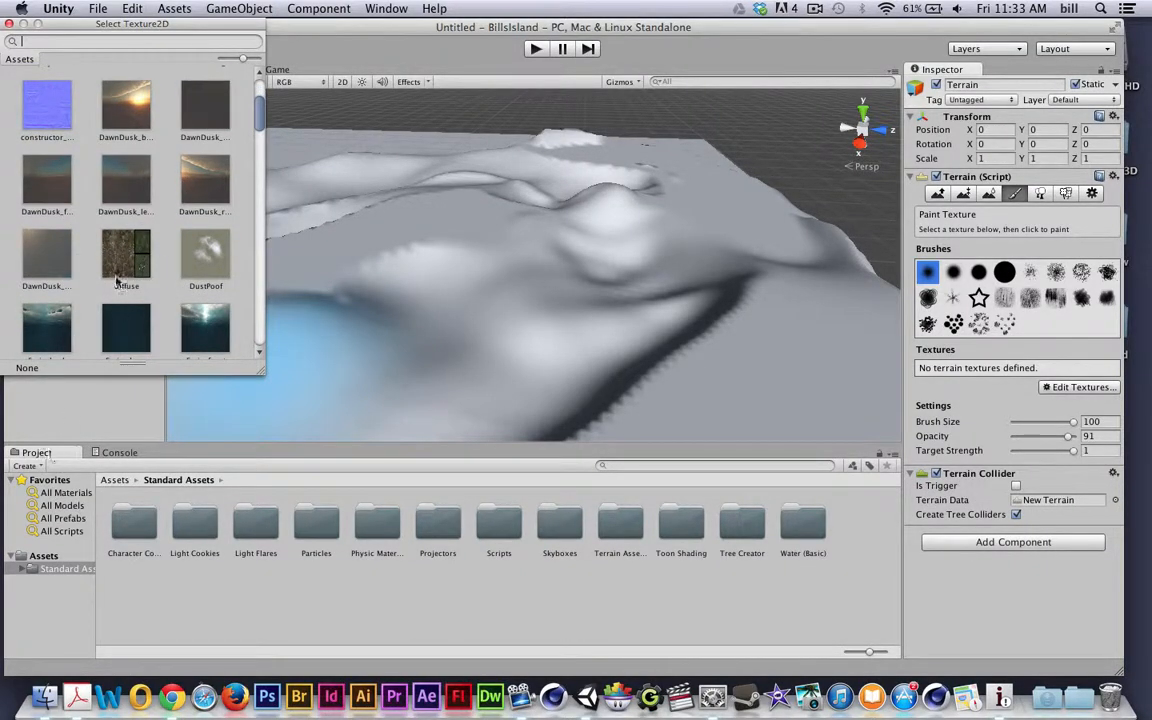
scroll(130, 253, "down", 1)
scroll(131, 258, "down", 5)
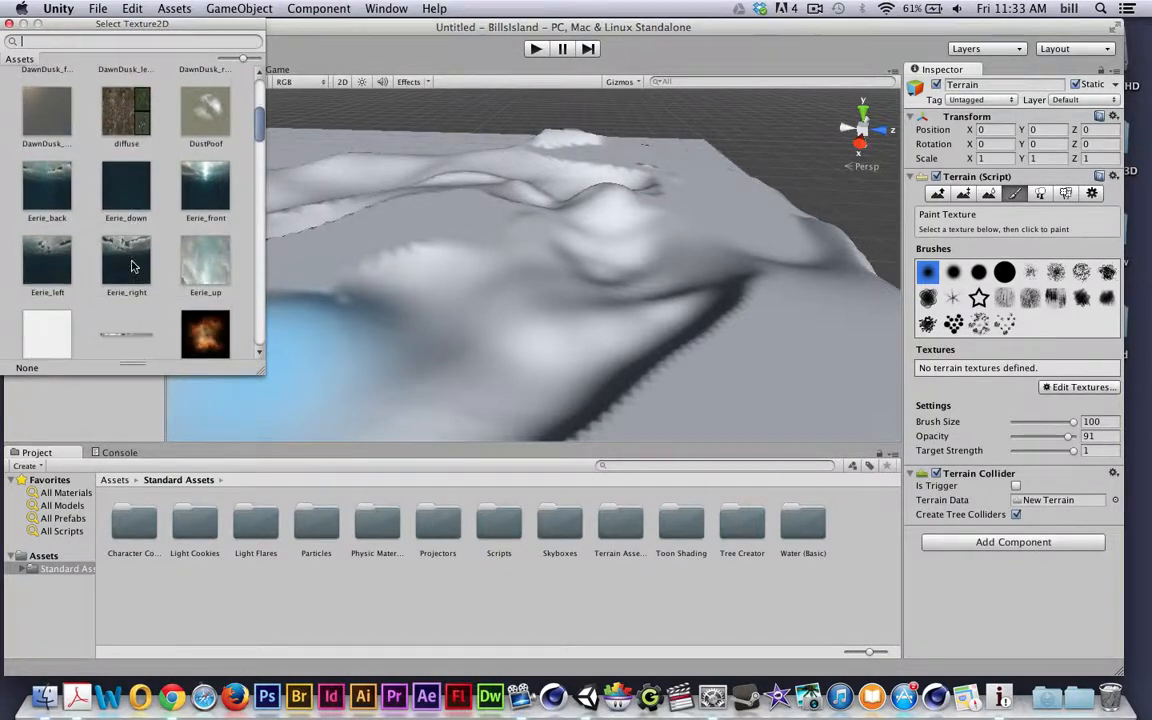
scroll(150, 268, "down", 3)
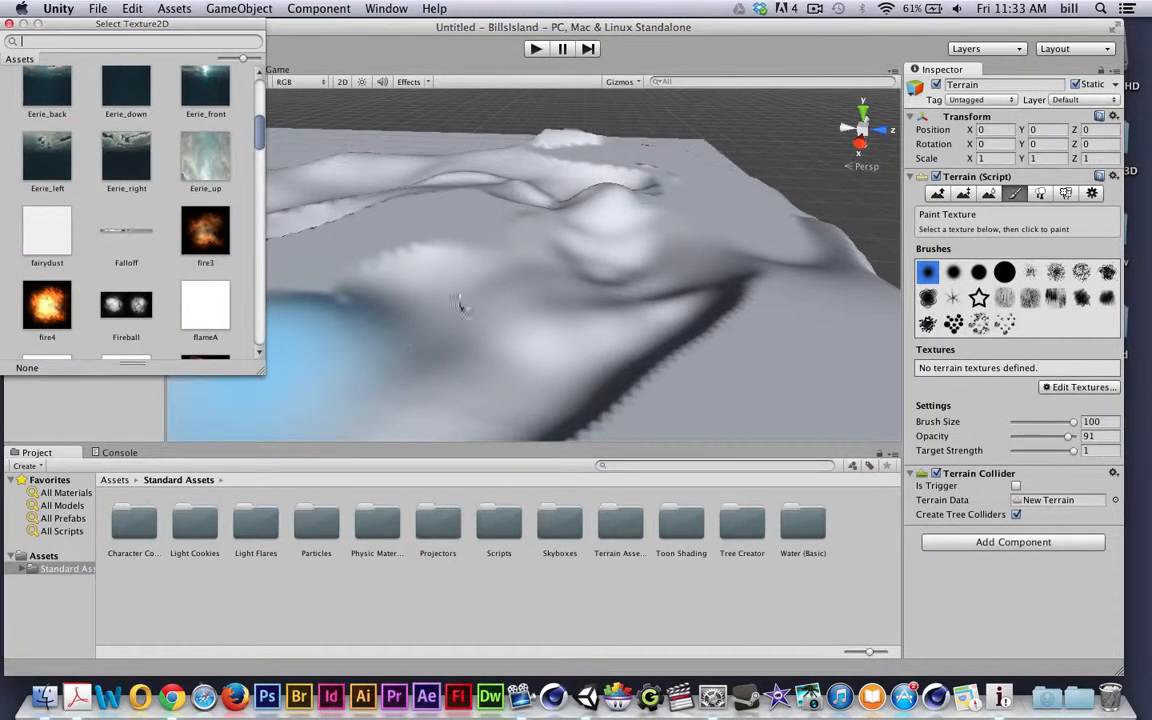
scroll(100, 240, "down", 10)
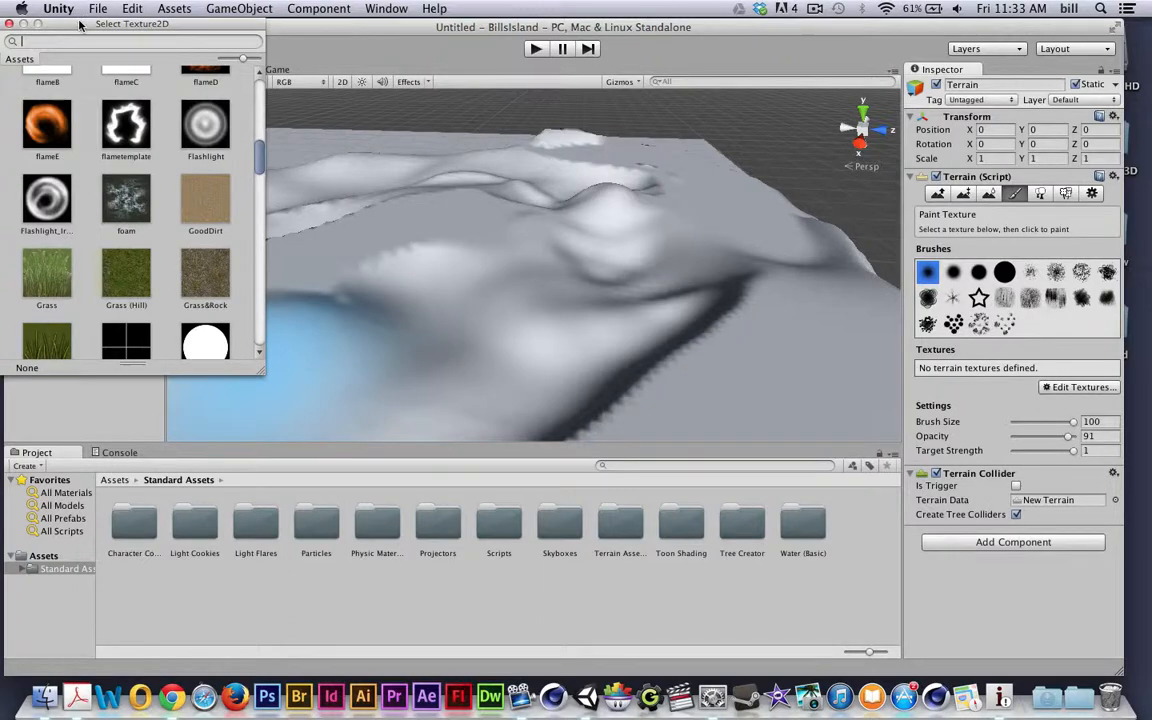
left_click_drag(80, 24, 315, 75)
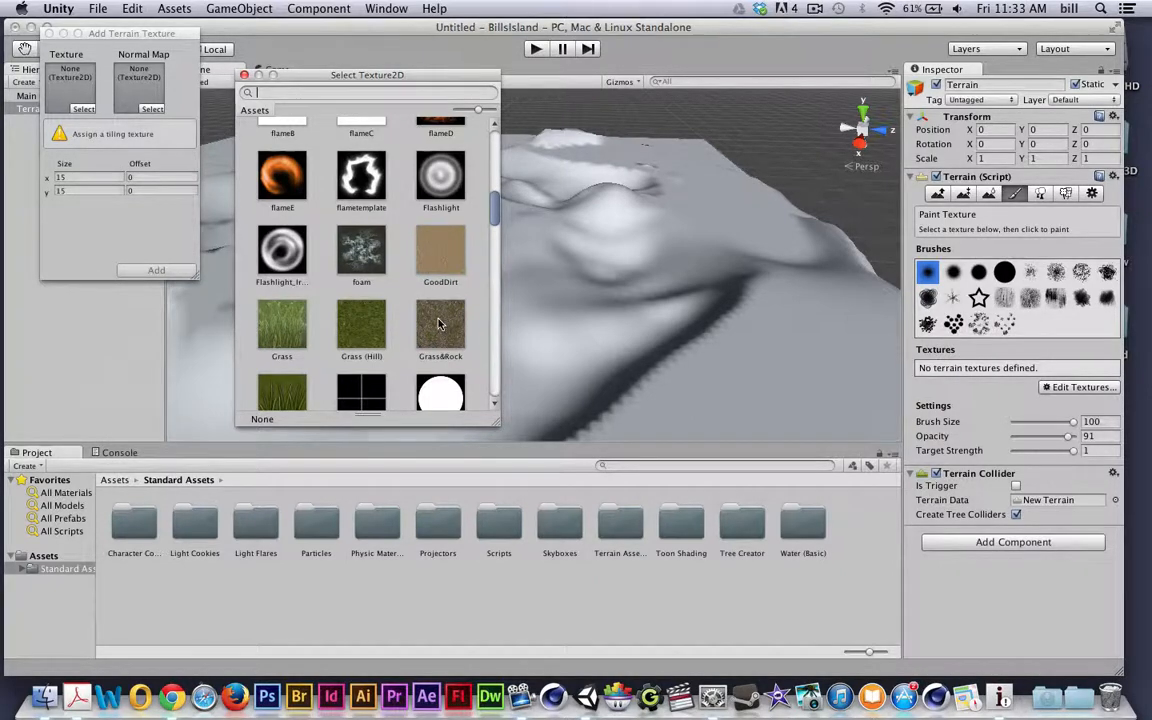
left_click(244, 75)
left_click(55, 35)
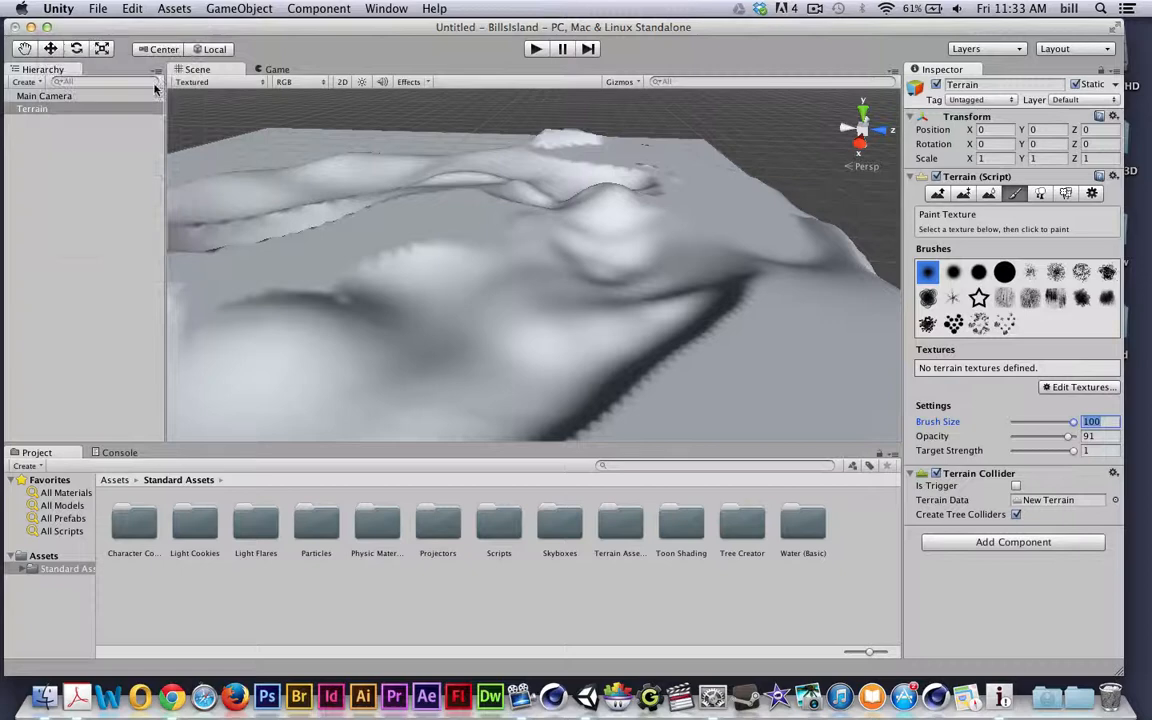
Step: Check the importable packages for the Terrain Assets package that supplies the terrain textures
left_click(174, 8)
mouse_move(183, 114)
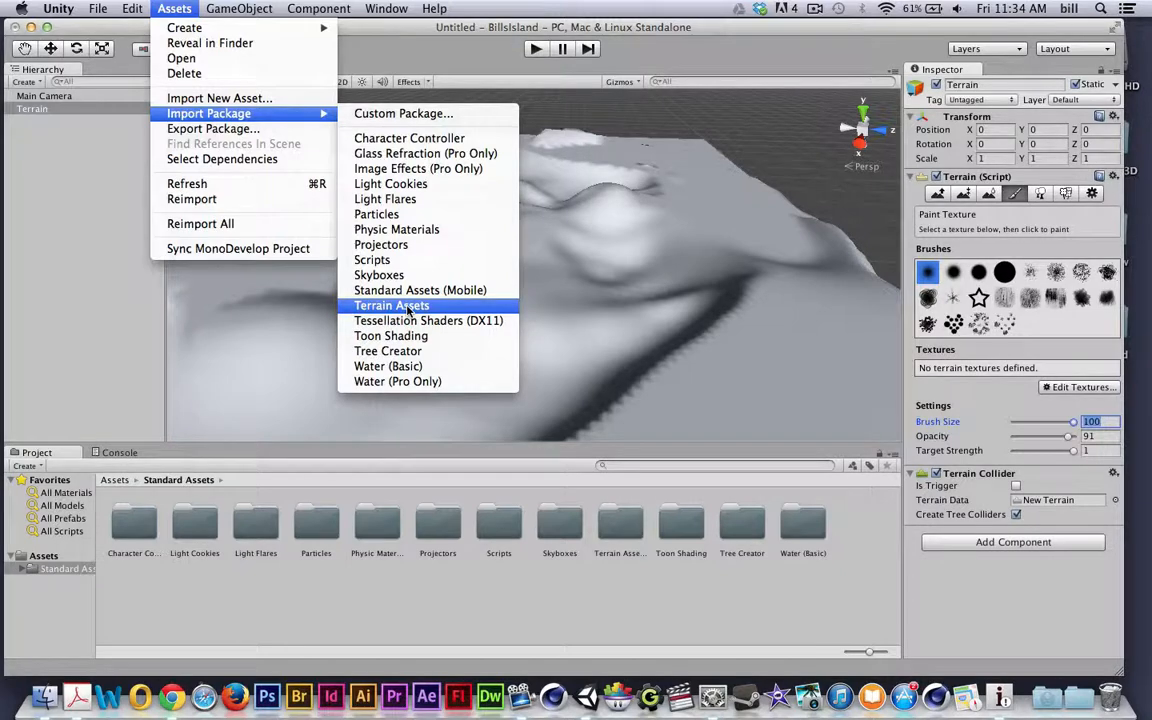
left_click(332, 25)
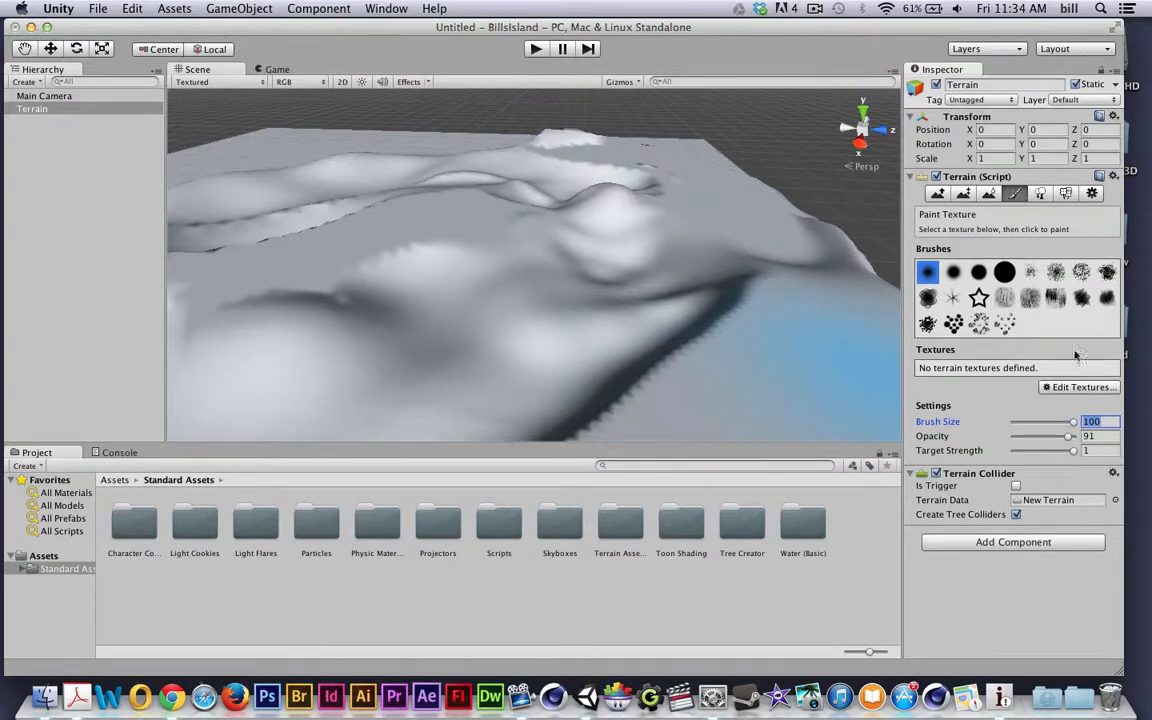
Step: Add GoodDirt as the terrain's base texture, finding it with the search term "good" and keeping the 15 by 15 tile size
left_click(1086, 388)
left_click(1010, 392)
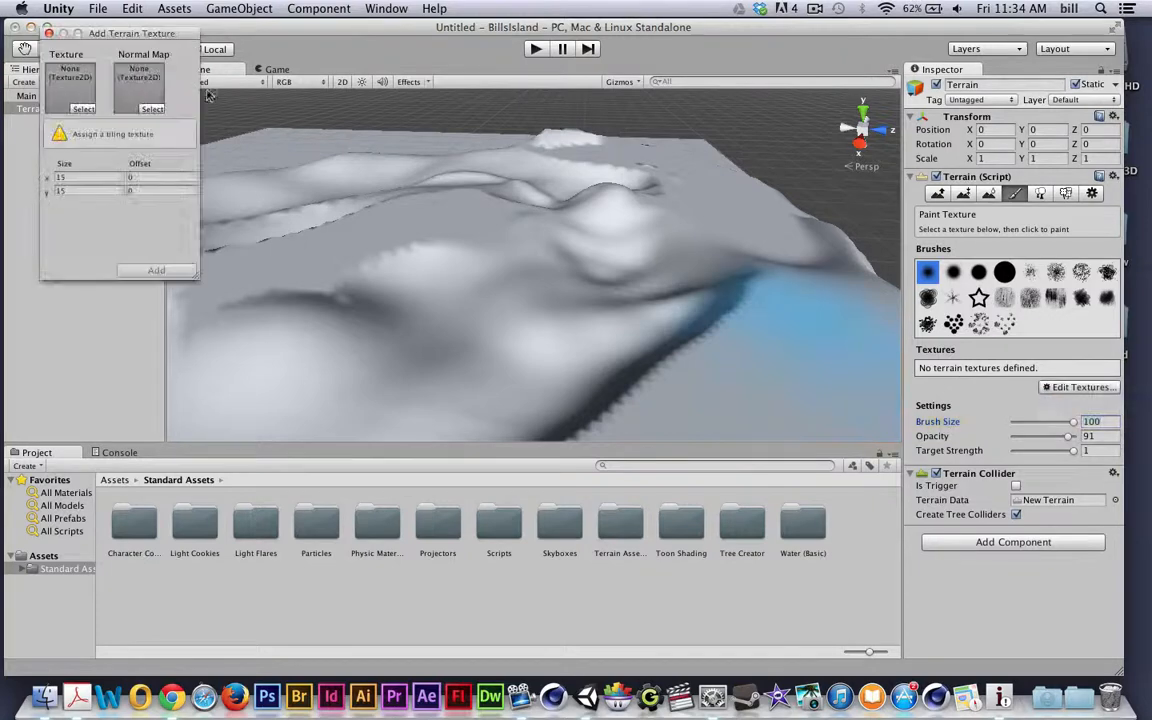
left_click(82, 109)
scroll(359, 240, "down", 5)
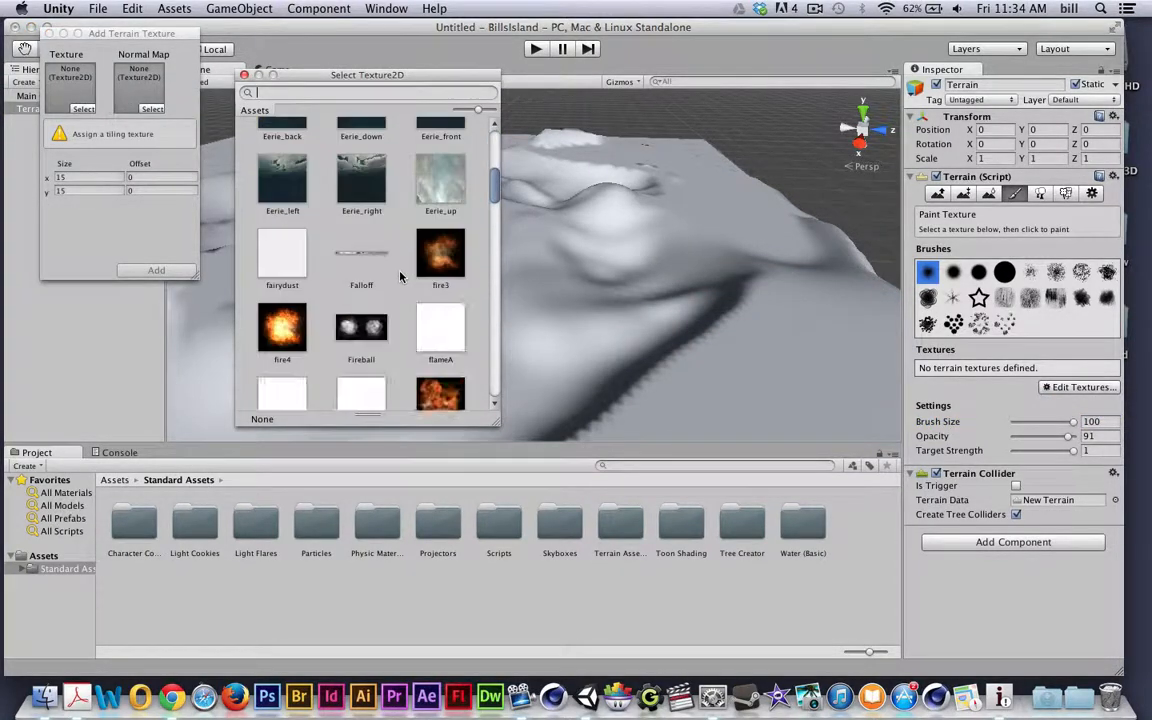
type("good")
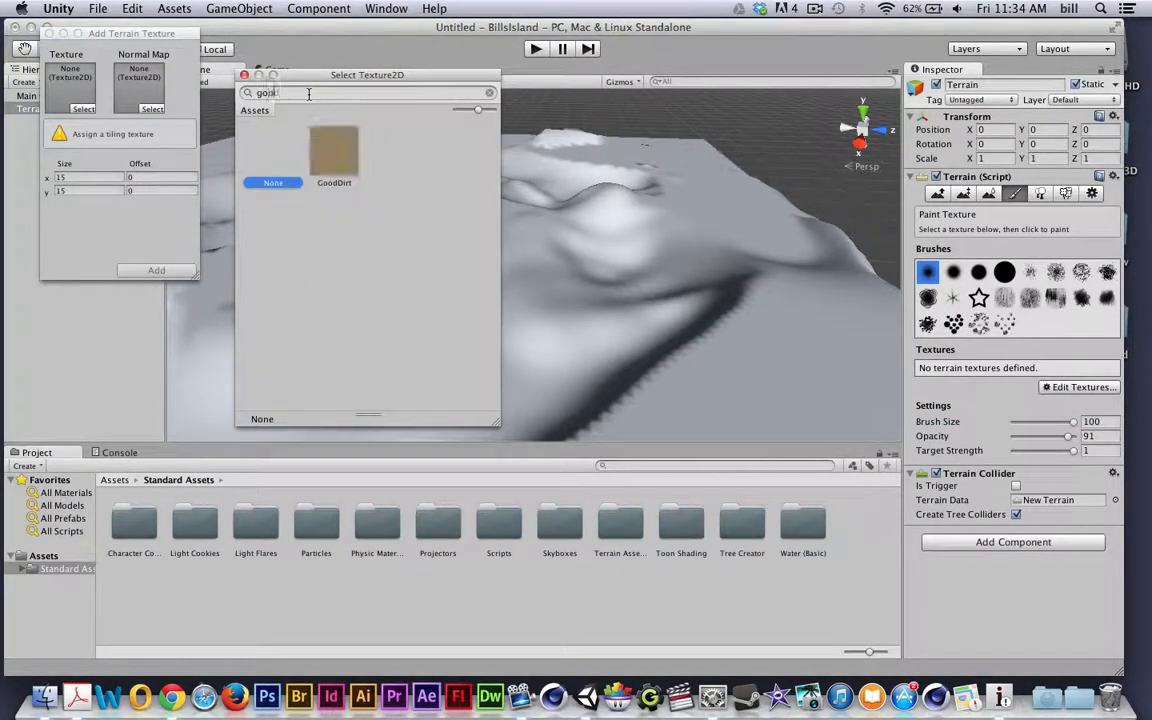
left_click(336, 148)
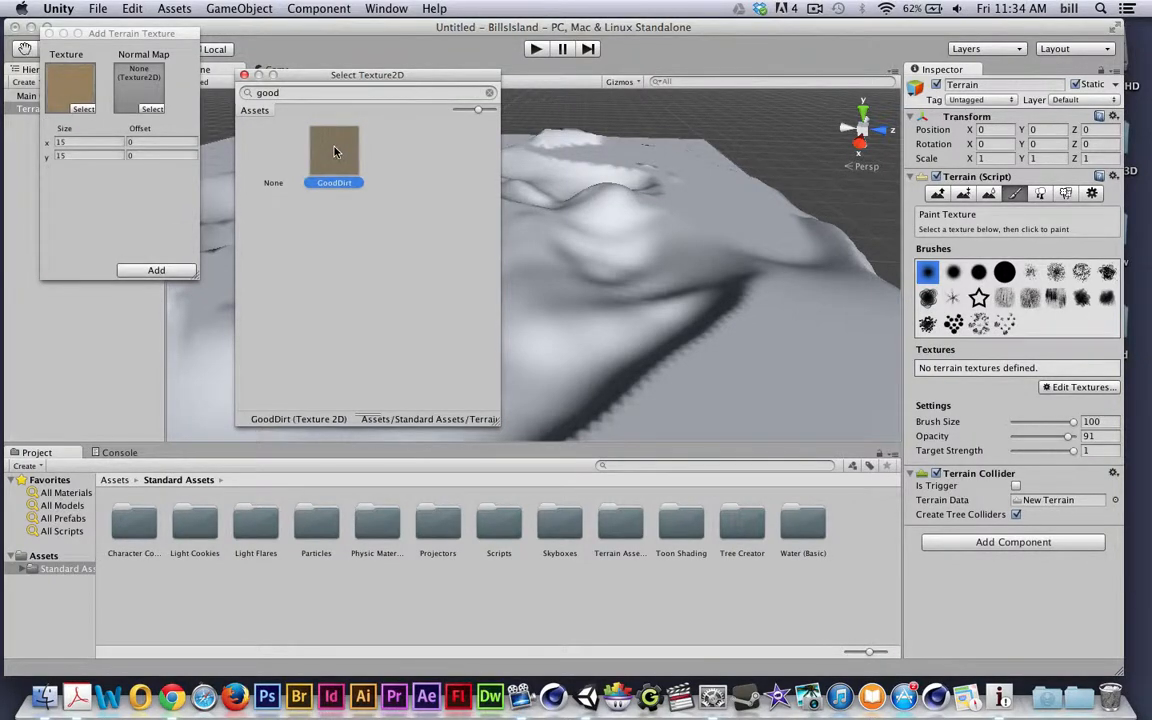
left_click(155, 270)
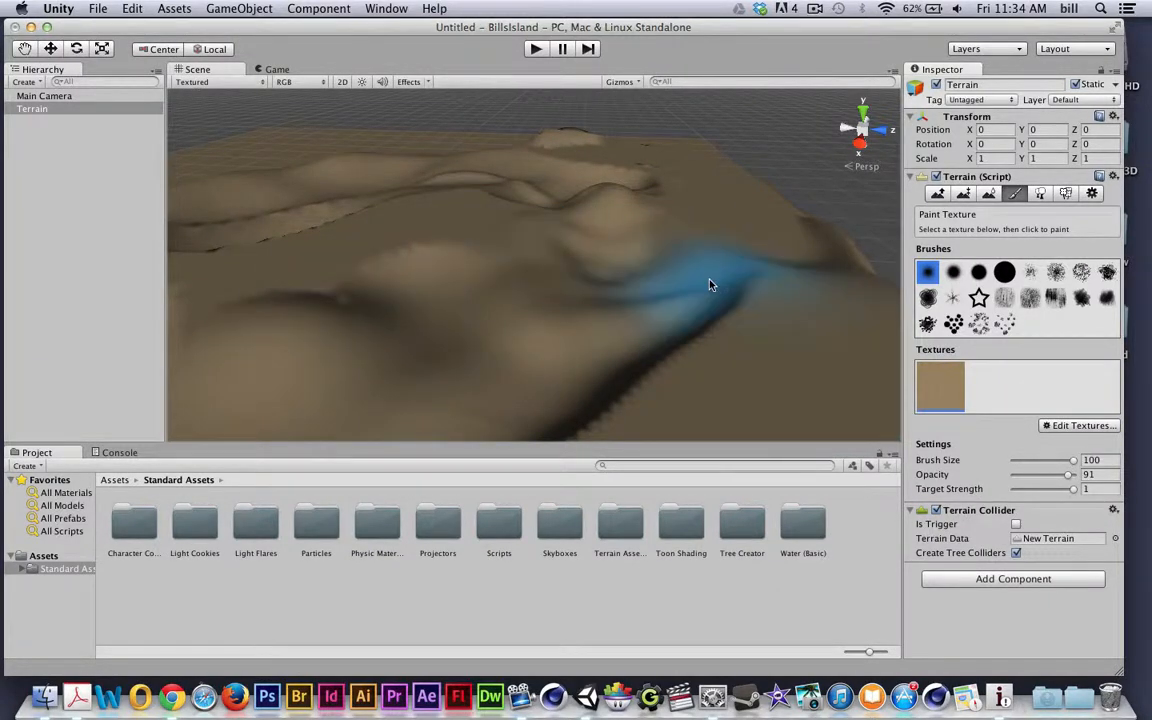
scroll(710, 285, "down", 5)
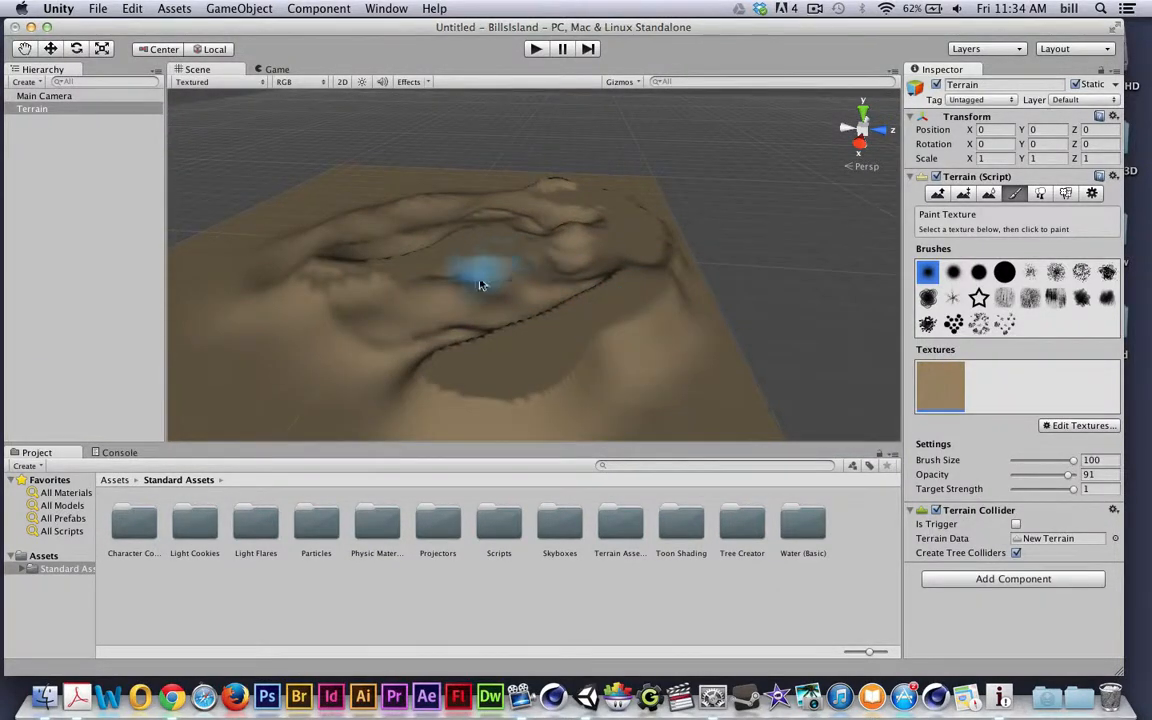
Step: Add Grass (Hill) as a second terrain texture with a 15 by 15 tile size
left_click(1080, 427)
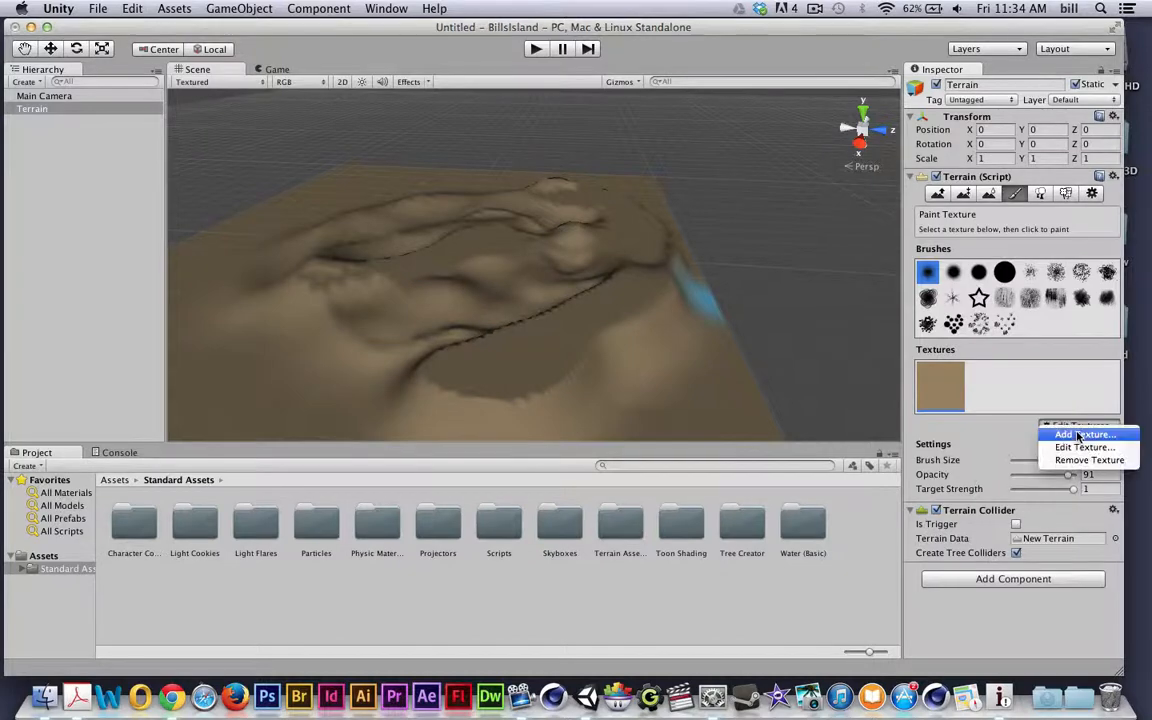
left_click(1078, 432)
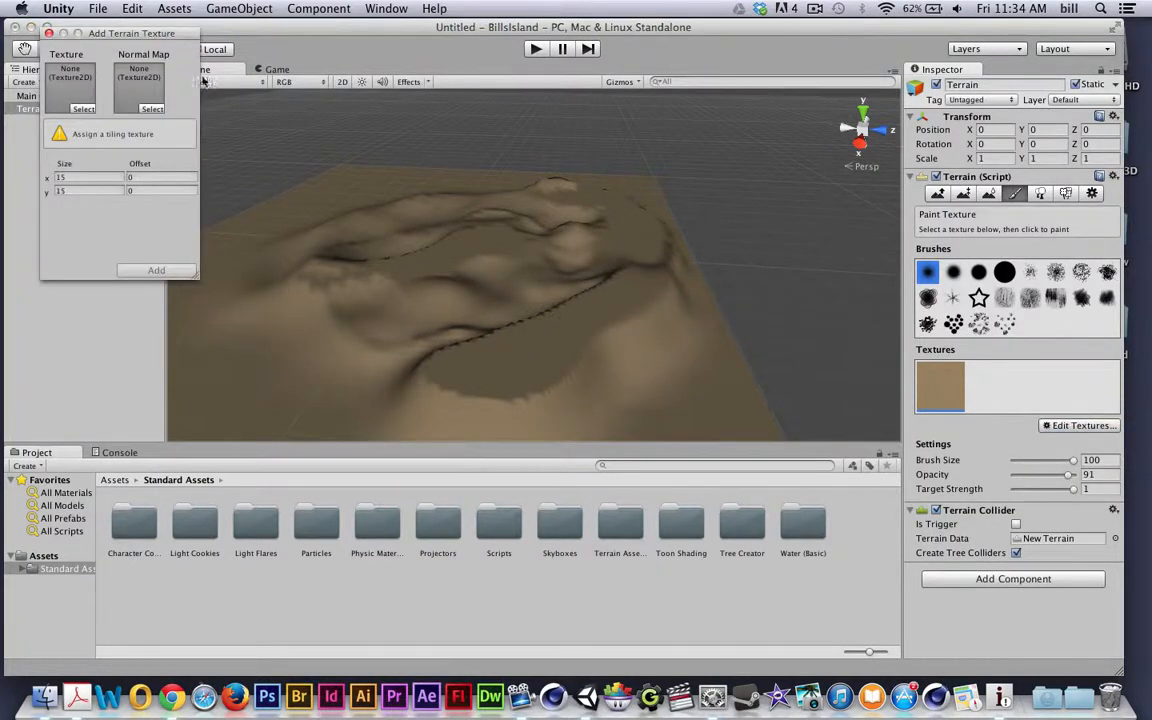
left_click(83, 109)
scroll(370, 260, "down", 10)
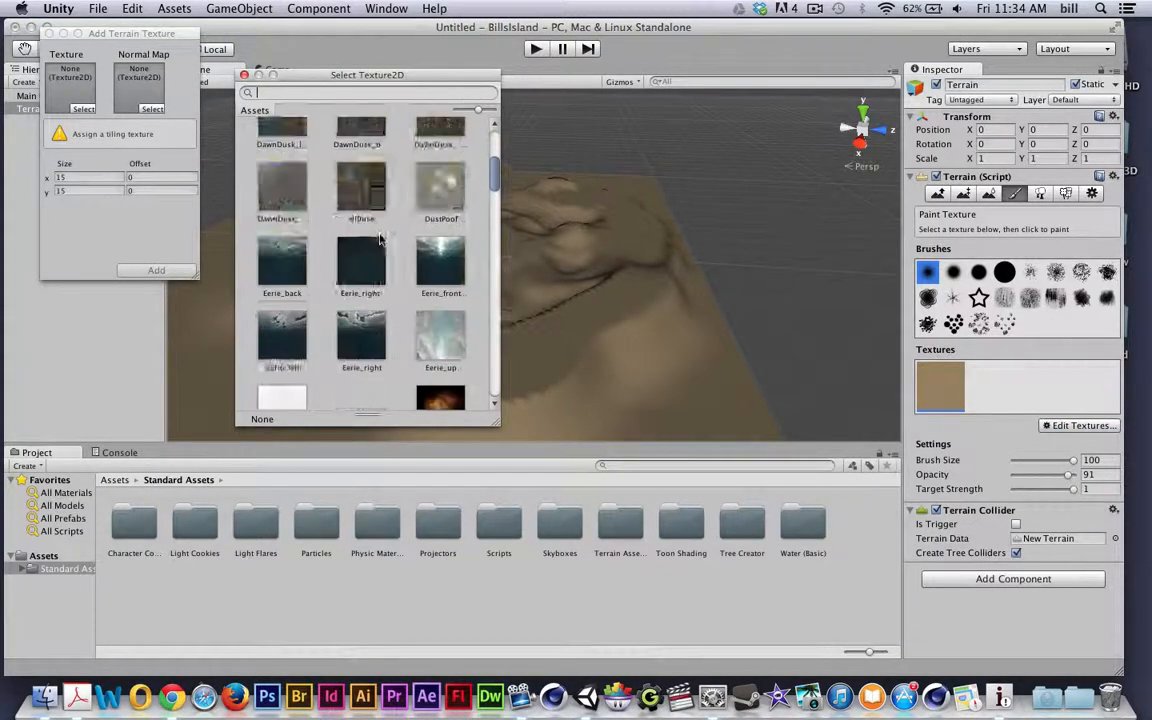
left_click(361, 345)
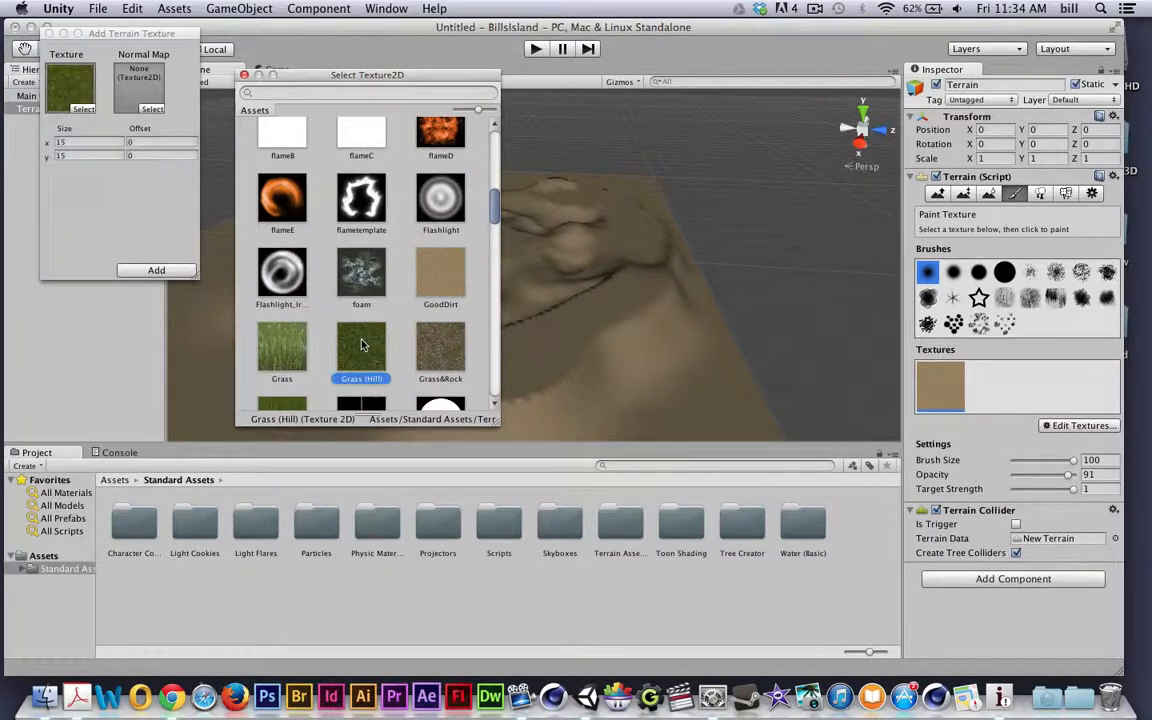
left_click(152, 252)
left_click(157, 271)
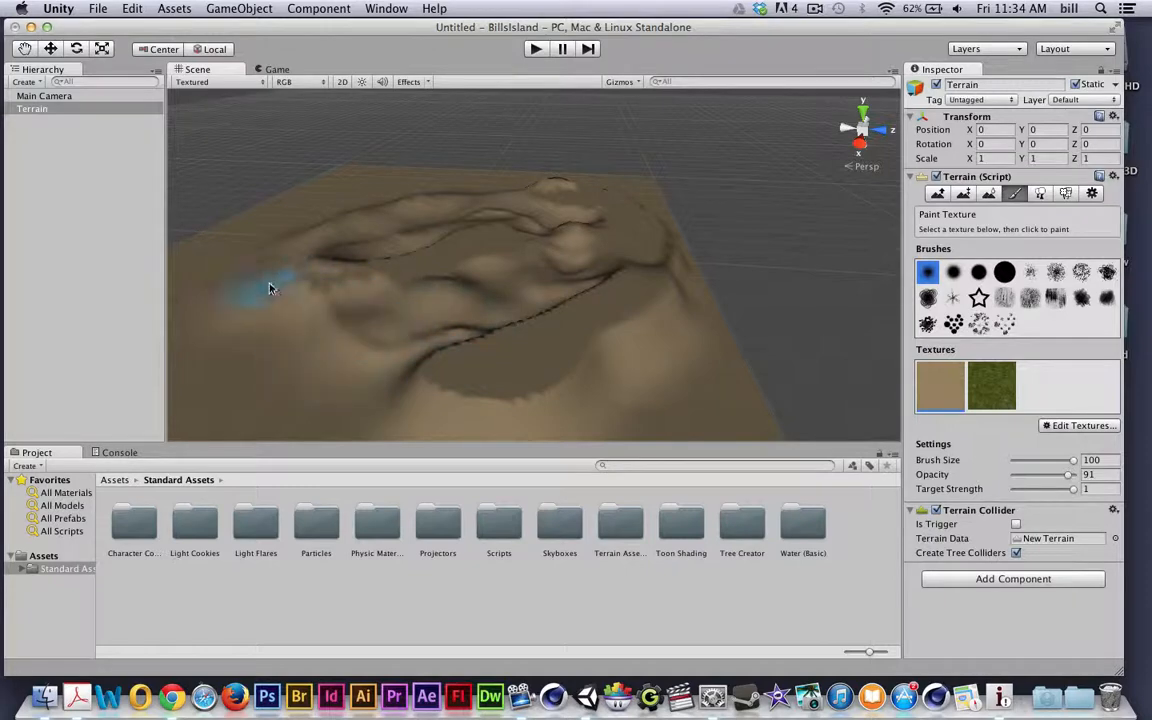
Step: Paint the grass texture over the plateau and inner hills, reducing the brush size to 71 and the opacity to 52 partway through
scroll(388, 307, "up", 5)
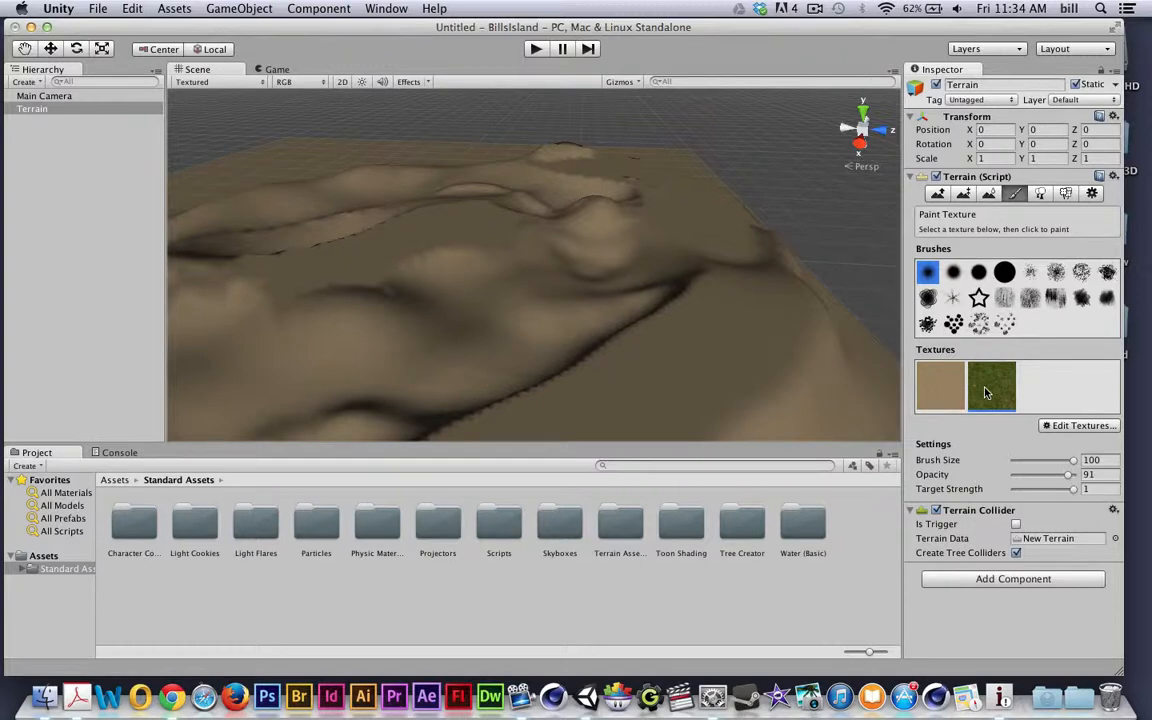
mouse_move(695, 337)
left_mouse_down()
mouse_move(643, 327)
mouse_move(702, 267)
mouse_move(483, 226)
mouse_move(561, 261)
left_mouse_up()
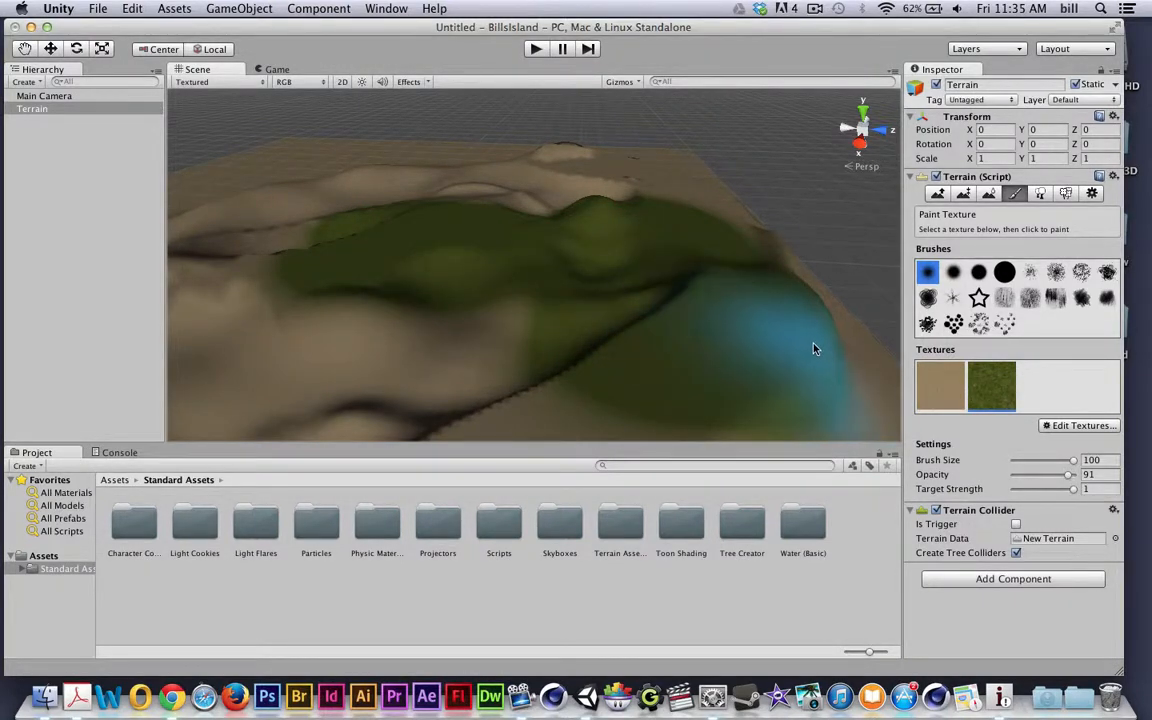
mouse_move(1072, 460)
left_mouse_down()
mouse_move(1040, 461)
mouse_move(1045, 475)
left_mouse_up()
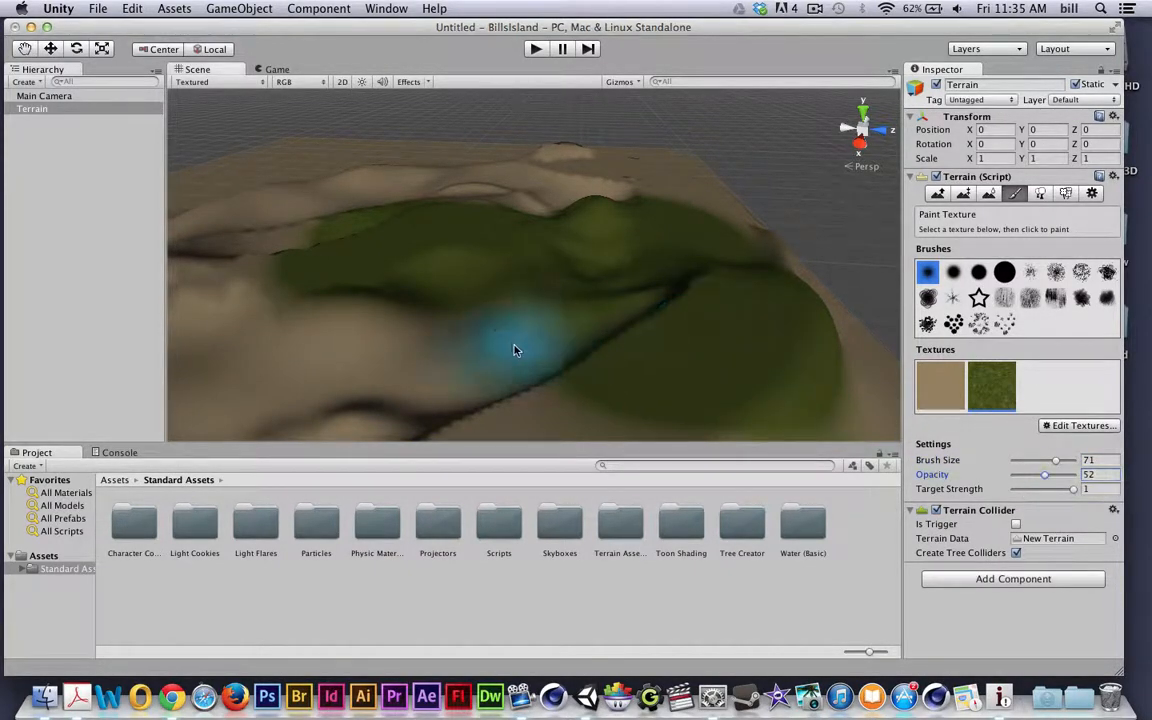
left_click_drag(514, 347, 483, 370)
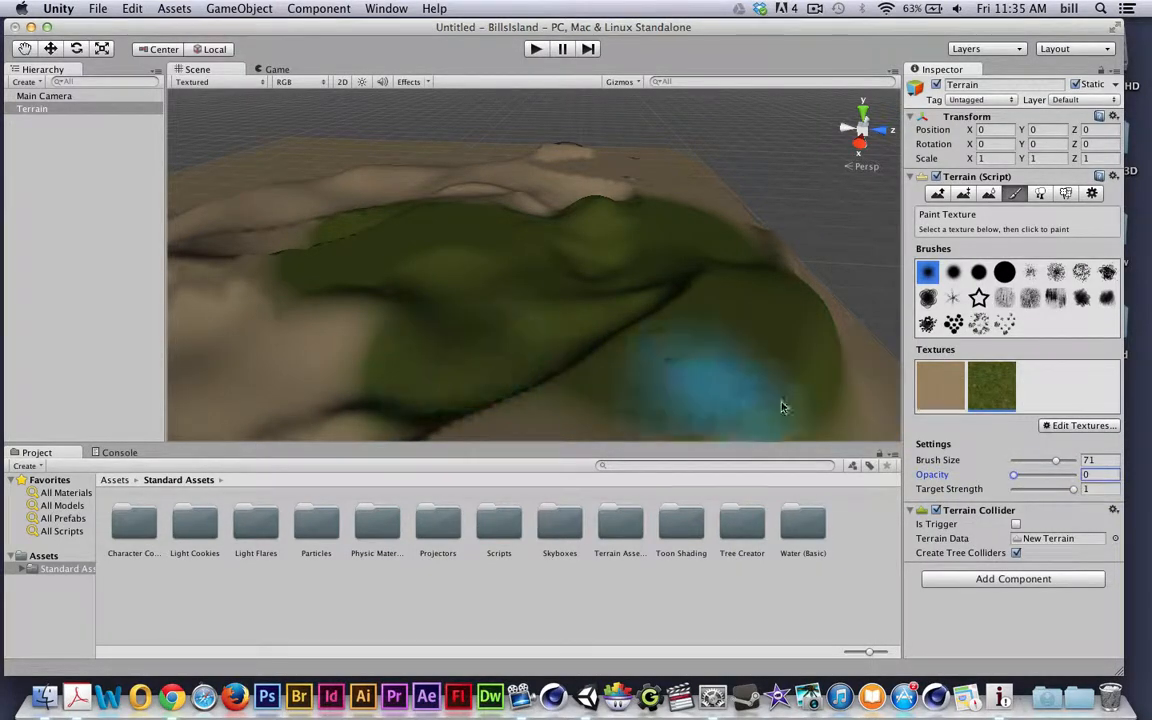
Step: Extend the grass around the edges of the painted area with opacity 13, and soften its border with target strength 0.37
mouse_move(1043, 475)
left_mouse_down()
mouse_move(1014, 487)
mouse_move(1021, 476)
left_mouse_up()
mouse_move(386, 330)
left_mouse_down()
mouse_move(332, 329)
mouse_move(388, 303)
mouse_move(294, 240)
left_mouse_up()
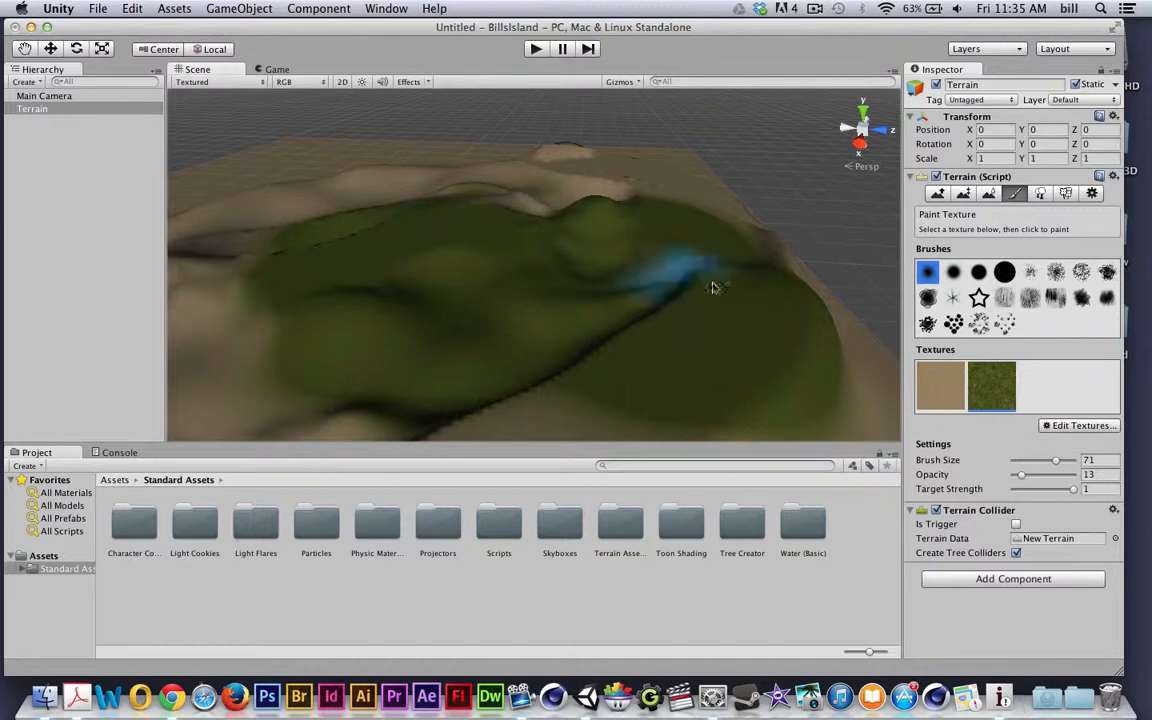
left_click_drag(1073, 489, 1035, 490)
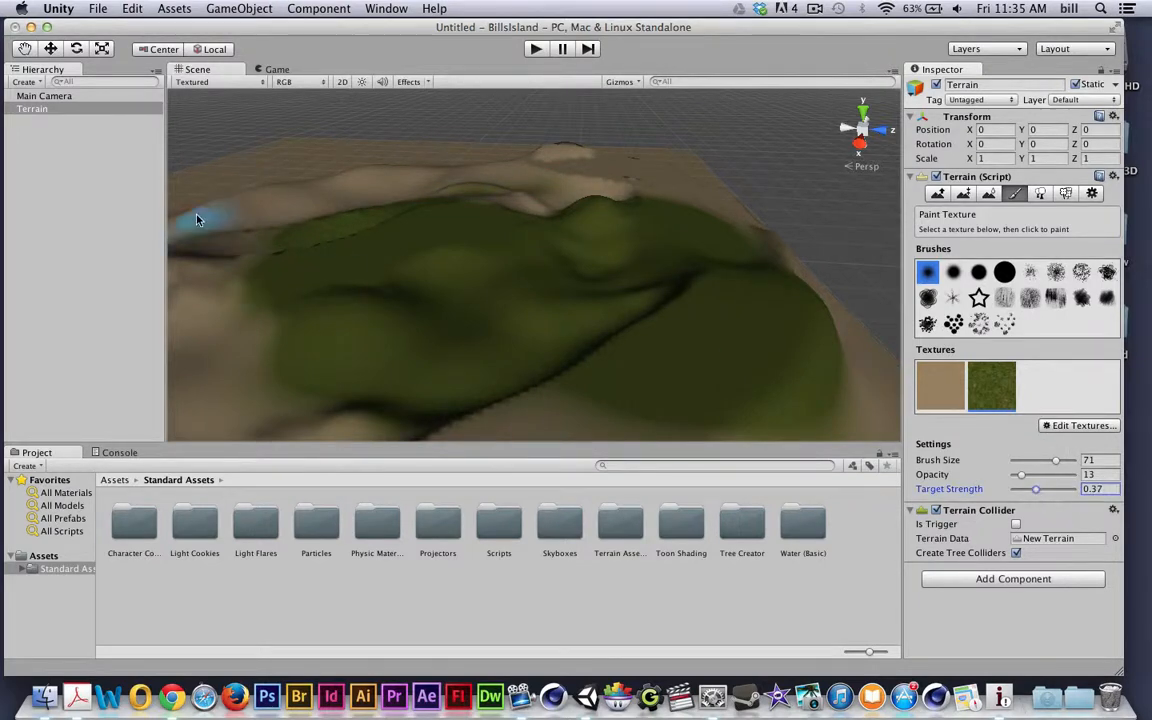
mouse_move(238, 274)
left_mouse_down()
mouse_move(270, 378)
mouse_move(262, 288)
mouse_move(291, 399)
mouse_move(321, 340)
mouse_move(254, 316)
left_mouse_up()
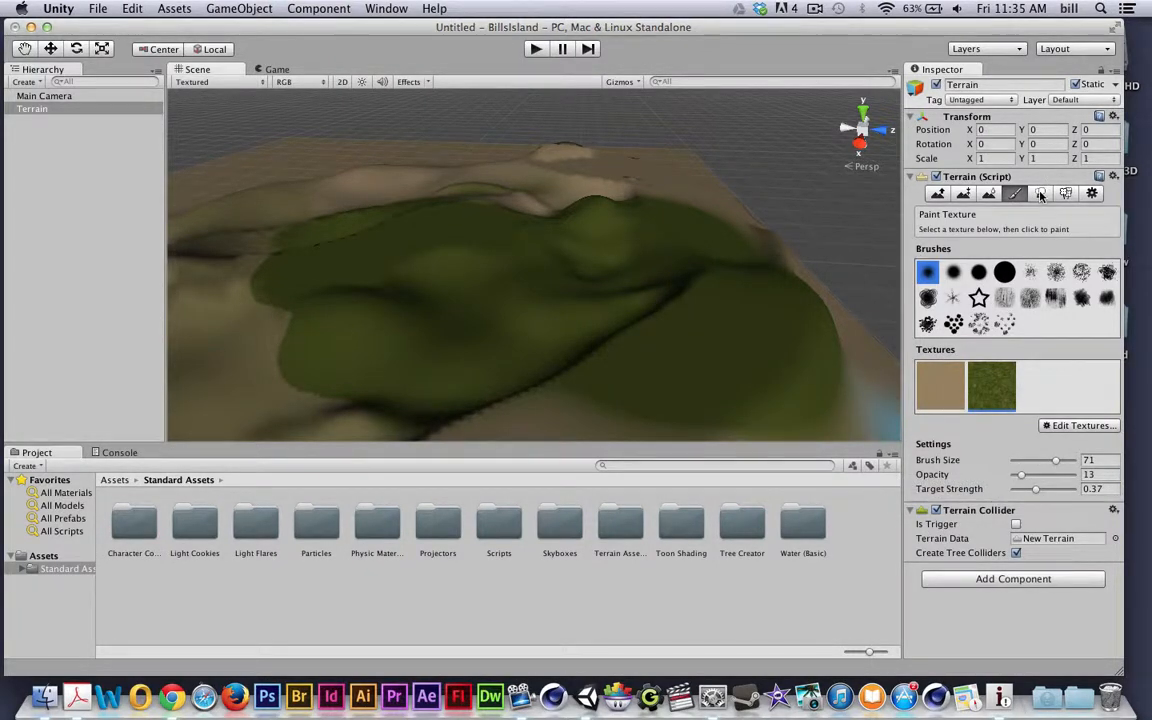
Step: Set the terrain width and terrain length to 1000 in the terrain's resolution settings
left_click(1092, 195)
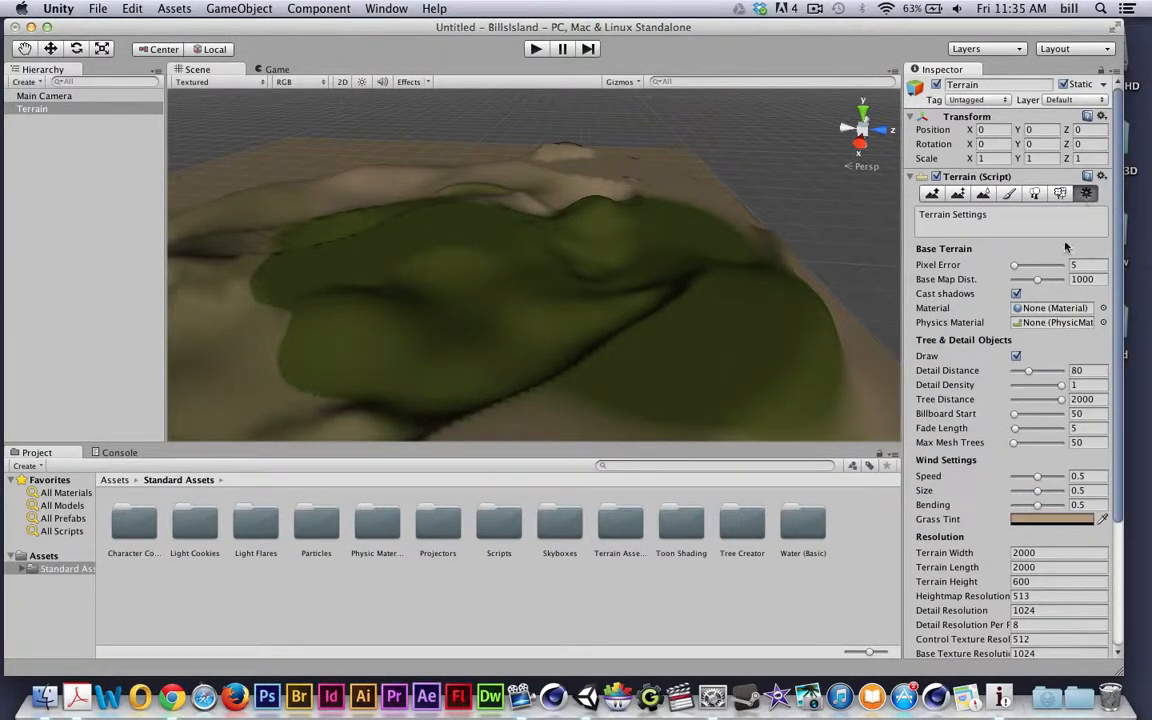
scroll(993, 272, "down", 3)
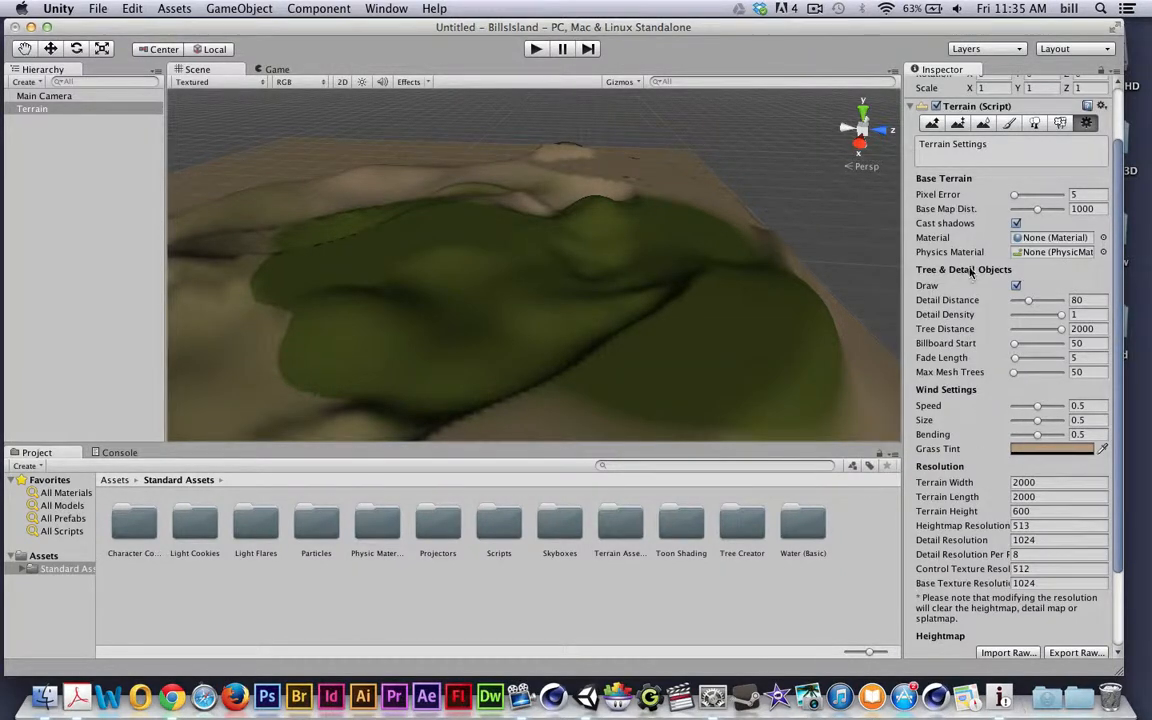
scroll(972, 467, "down", 2)
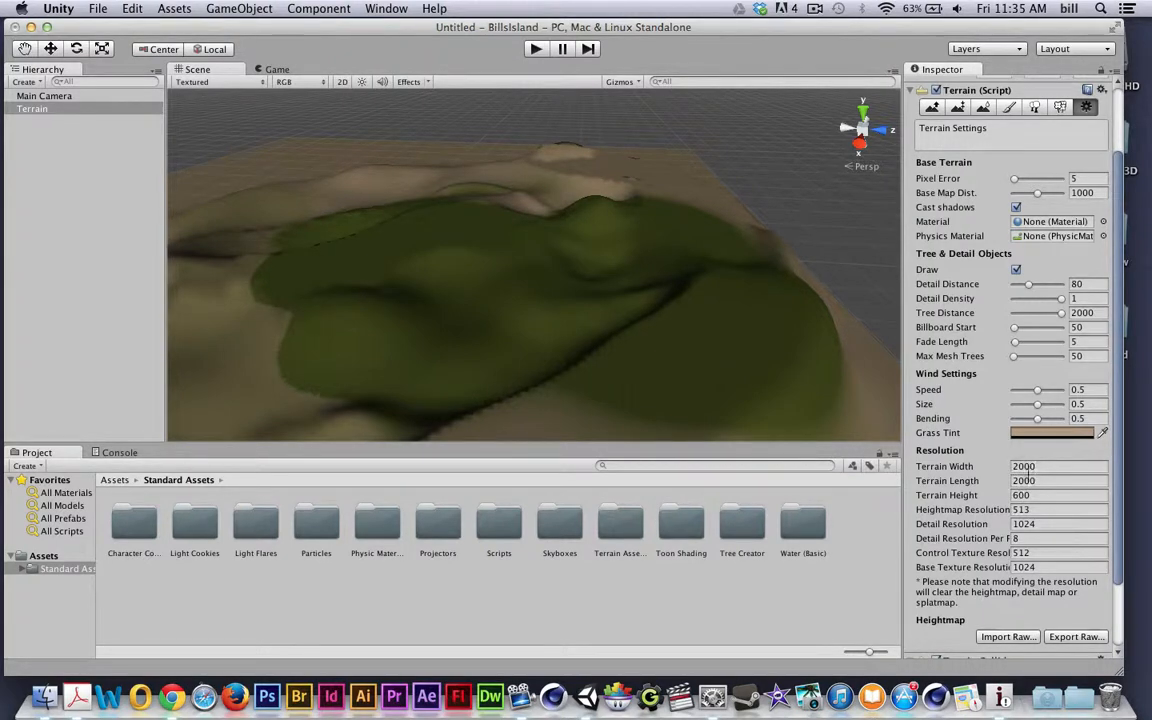
left_click(1029, 467)
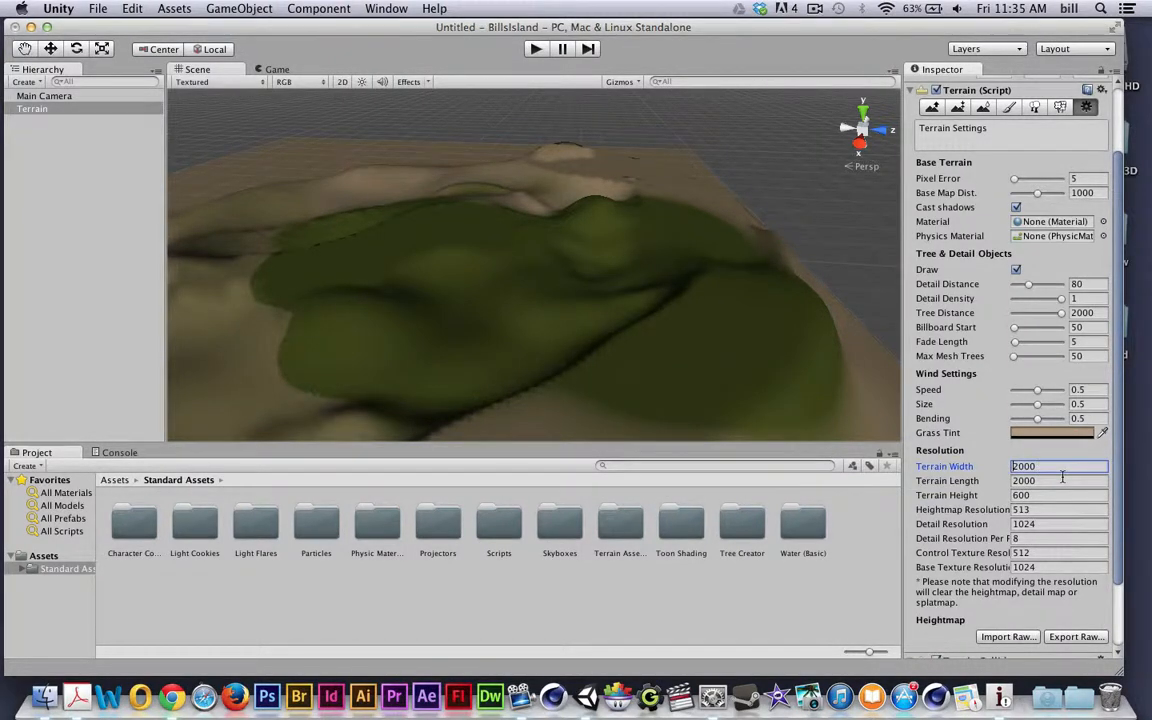
left_click(998, 470)
type("200")
key("Tab")
type("10")
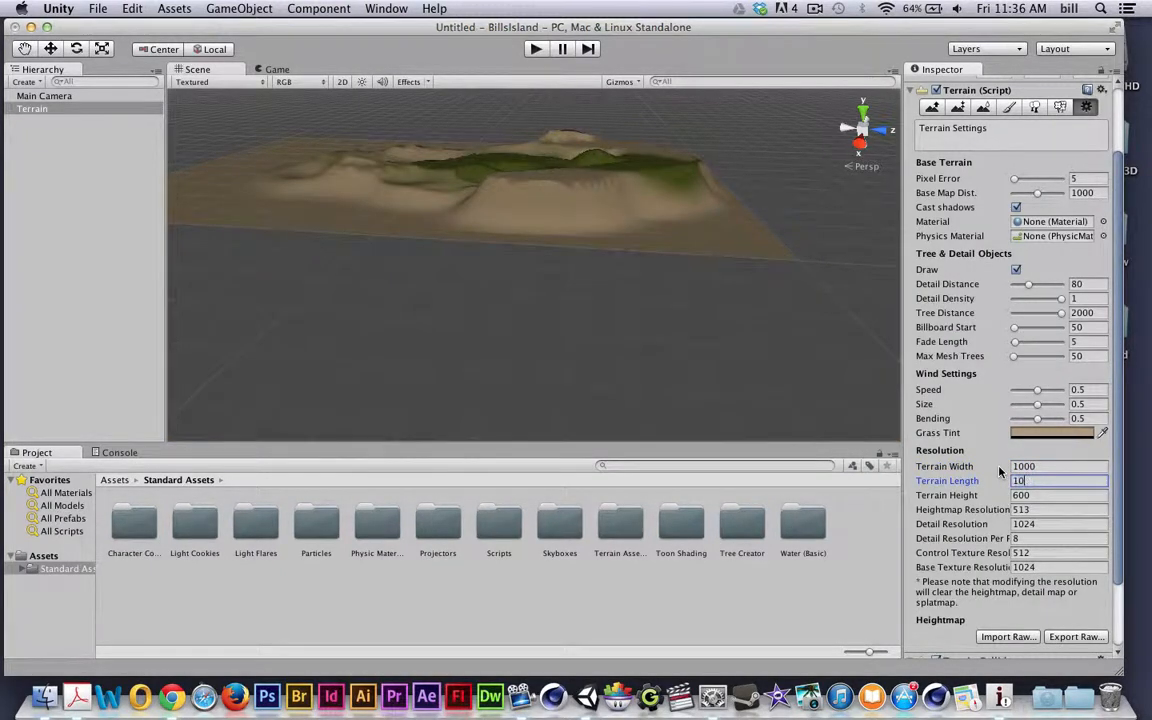
type("00")
key("Return")
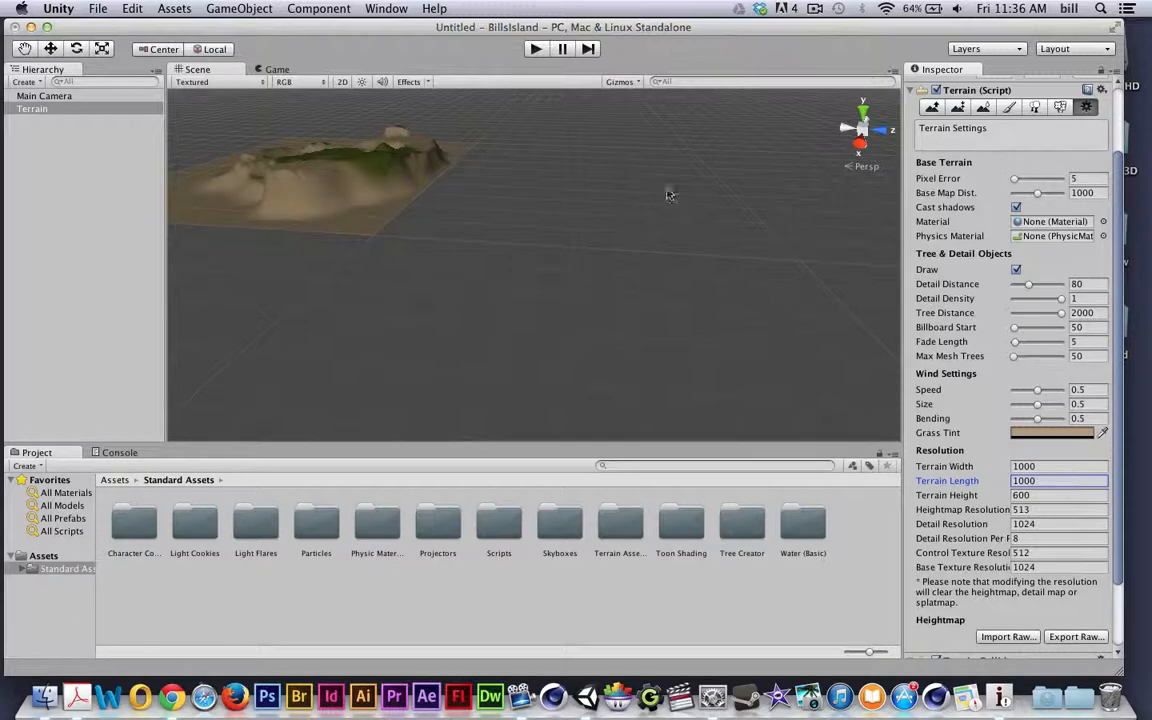
Step: Flatten the whole terrain to a height of 80 using the Paint Height tool
middle_click_drag(419, 227, 591, 333)
scroll(592, 334, "up", 5)
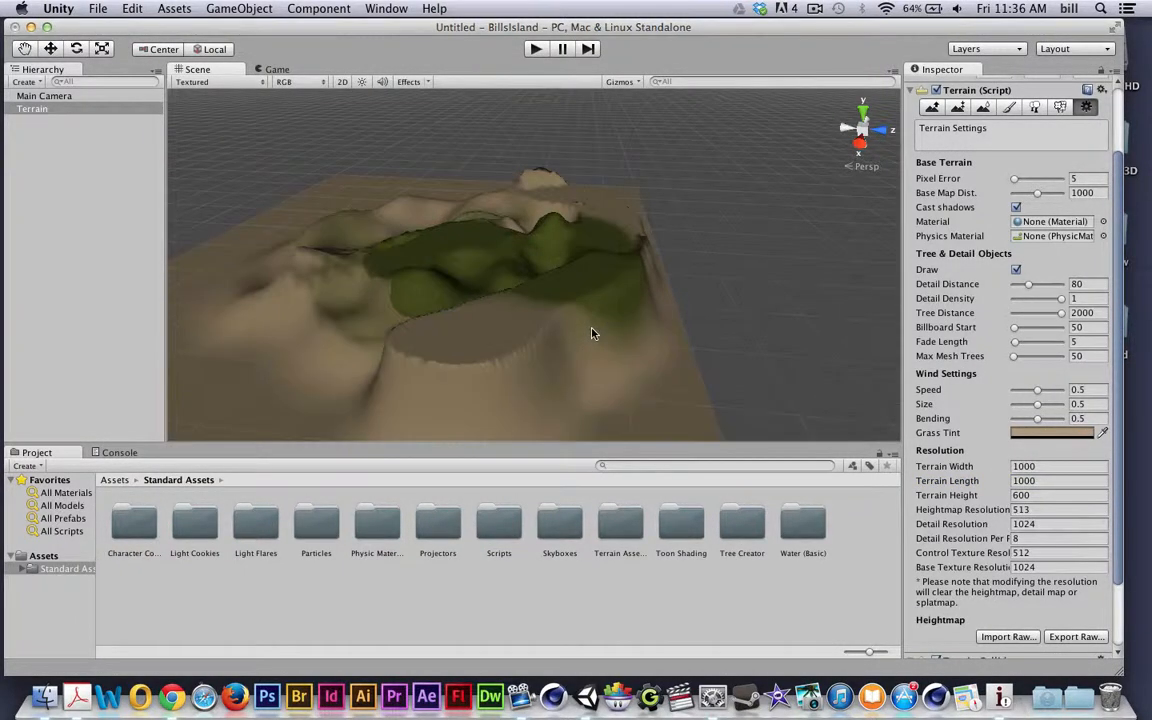
left_click_drag(594, 334, 719, 326, "alt")
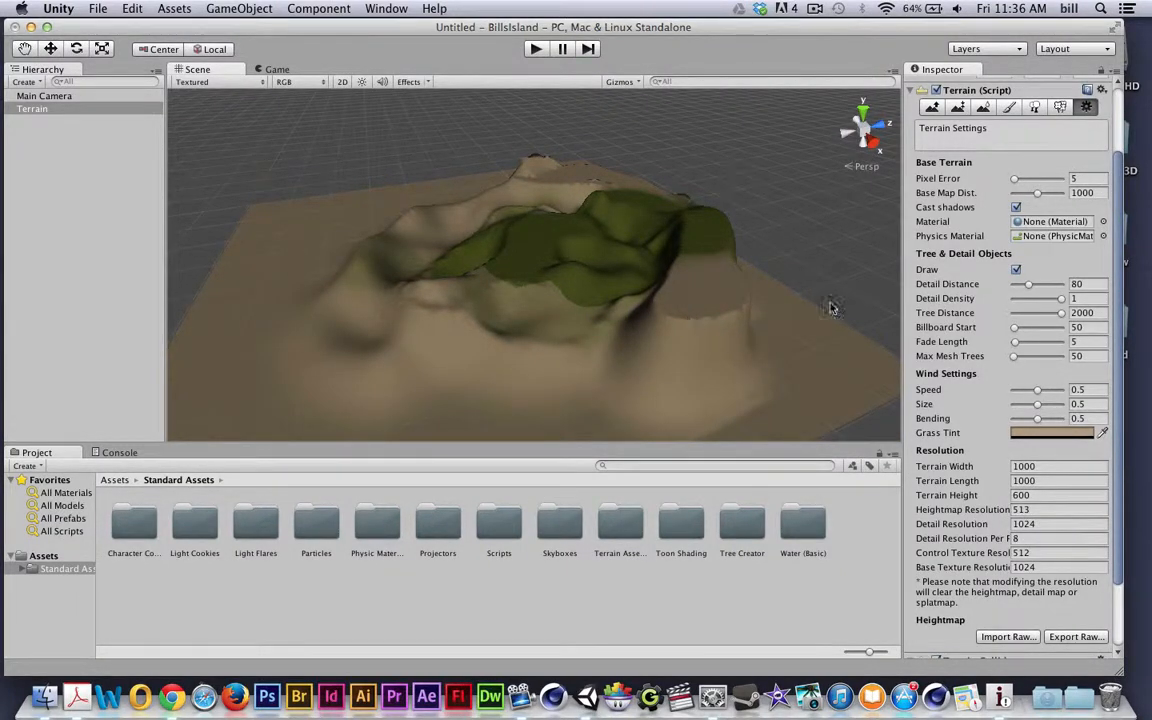
scroll(990, 260, "up", 2)
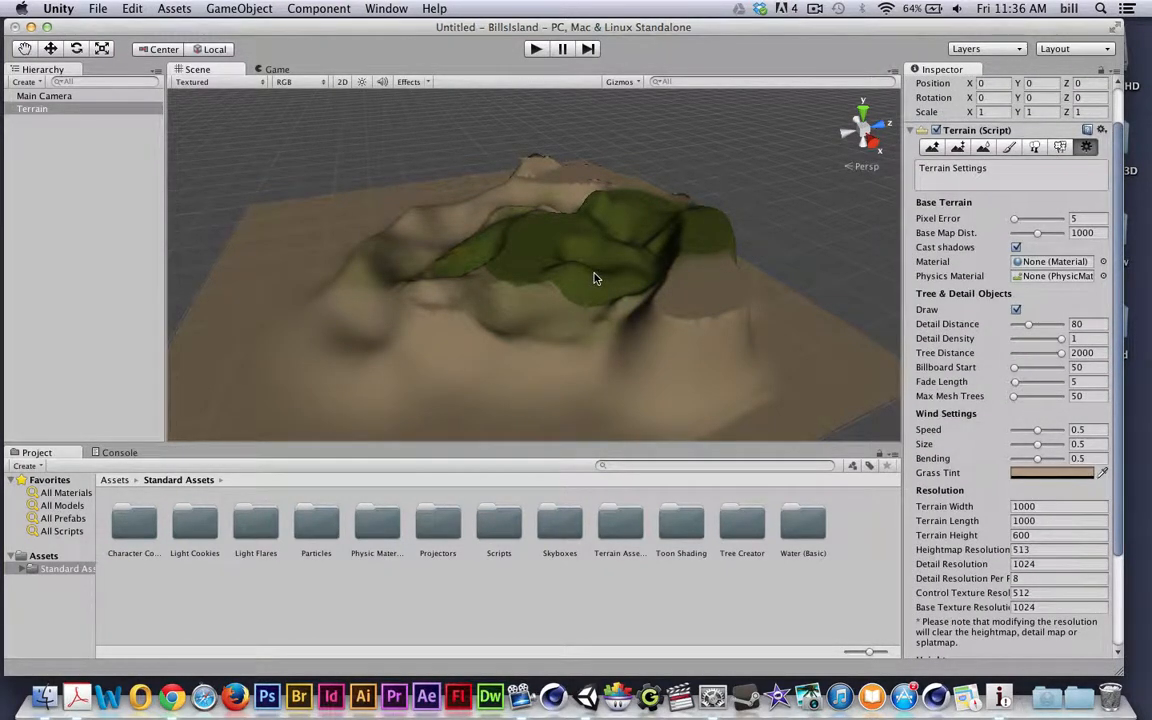
left_click(36, 113)
left_click(934, 148)
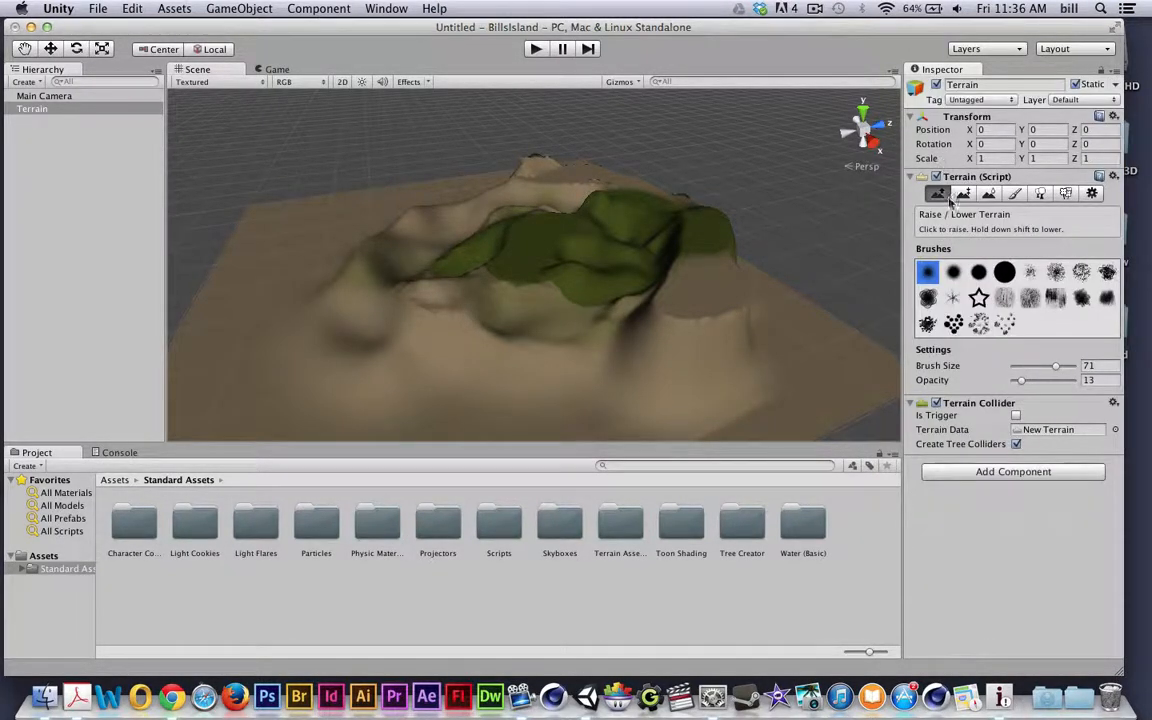
left_click(966, 194)
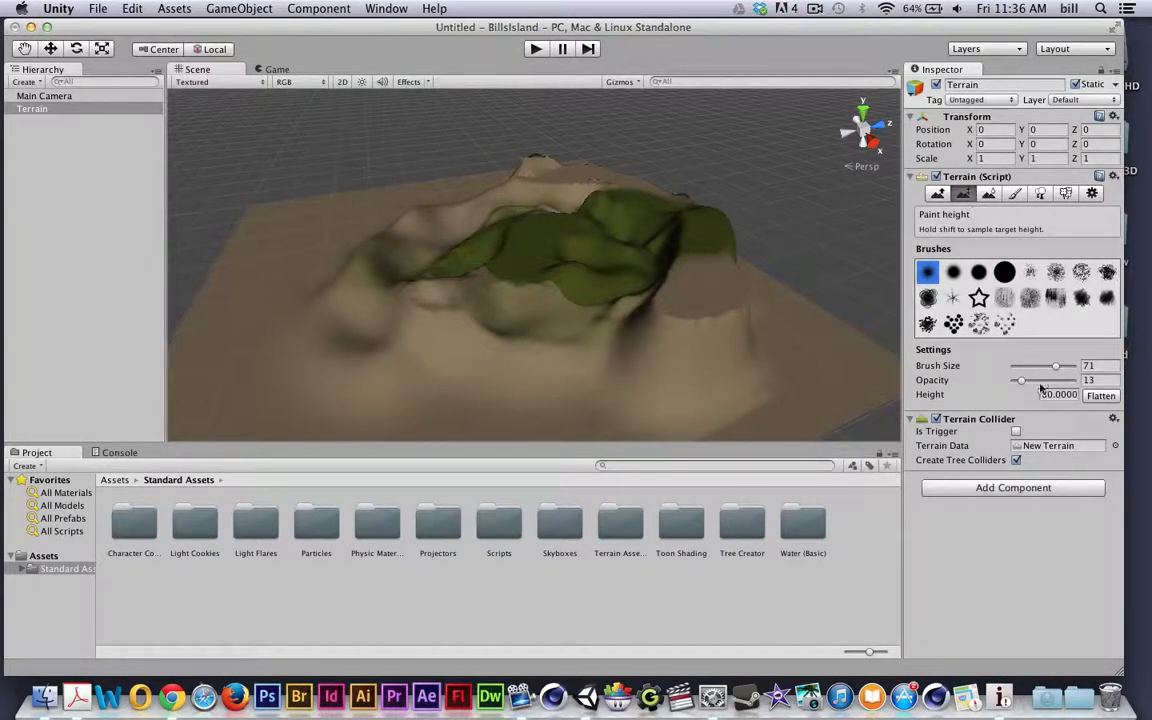
left_click(1096, 397)
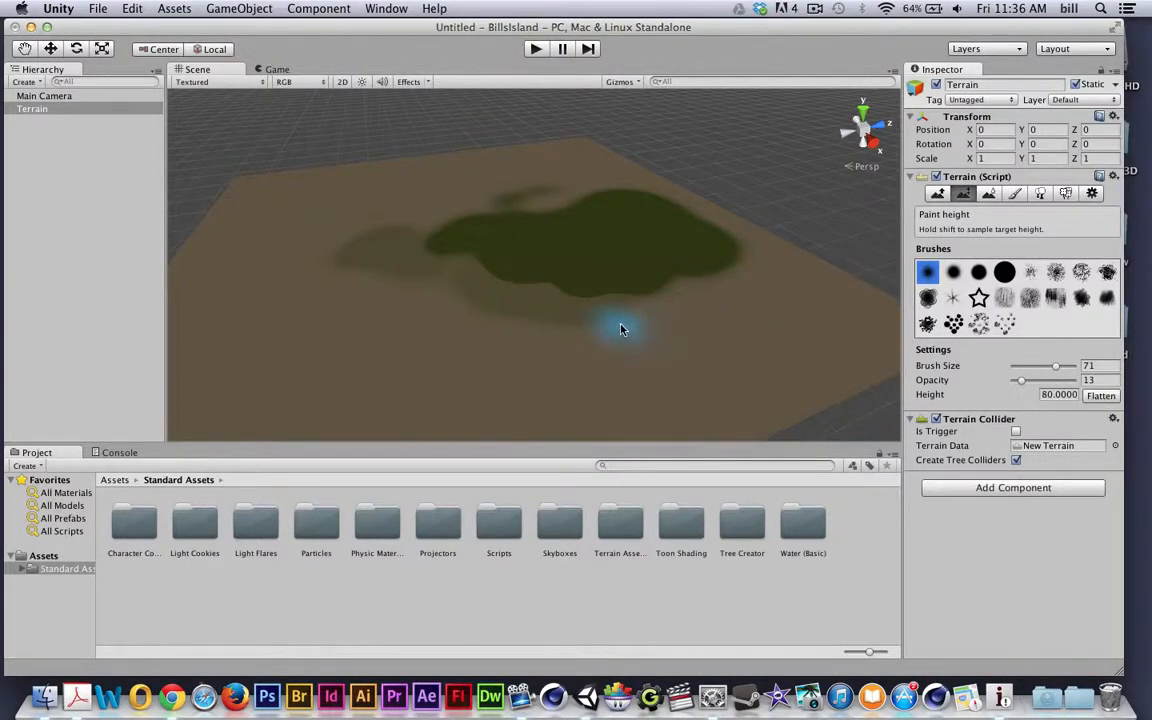
key("super+z")
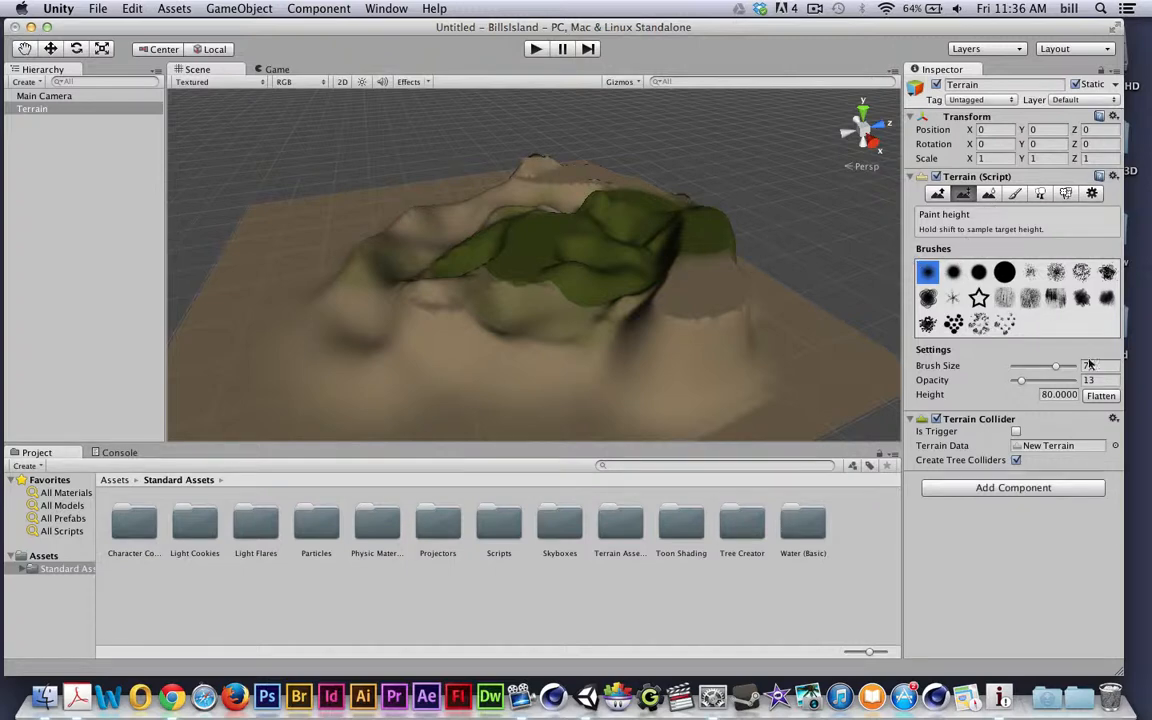
left_click(1099, 396)
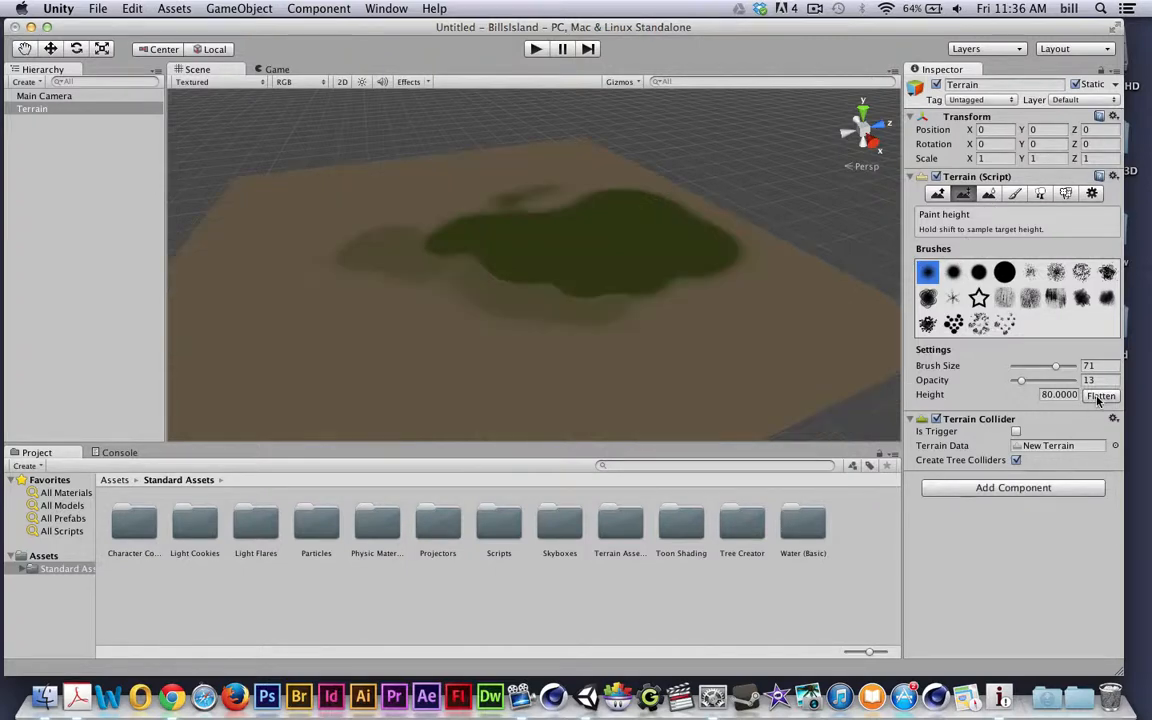
Step: Clear the painted grass by removing the grass texture and undoing its removal, and switch to the Raise/Lower Terrain tool
left_click(1014, 193)
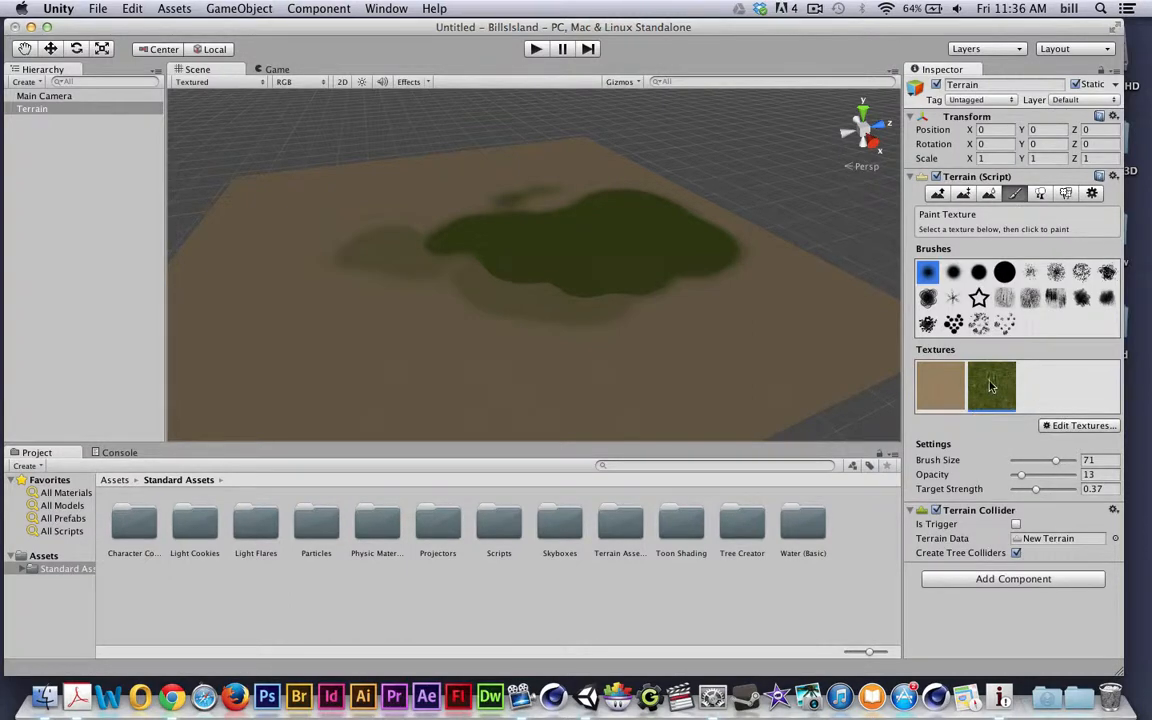
left_click(1066, 426)
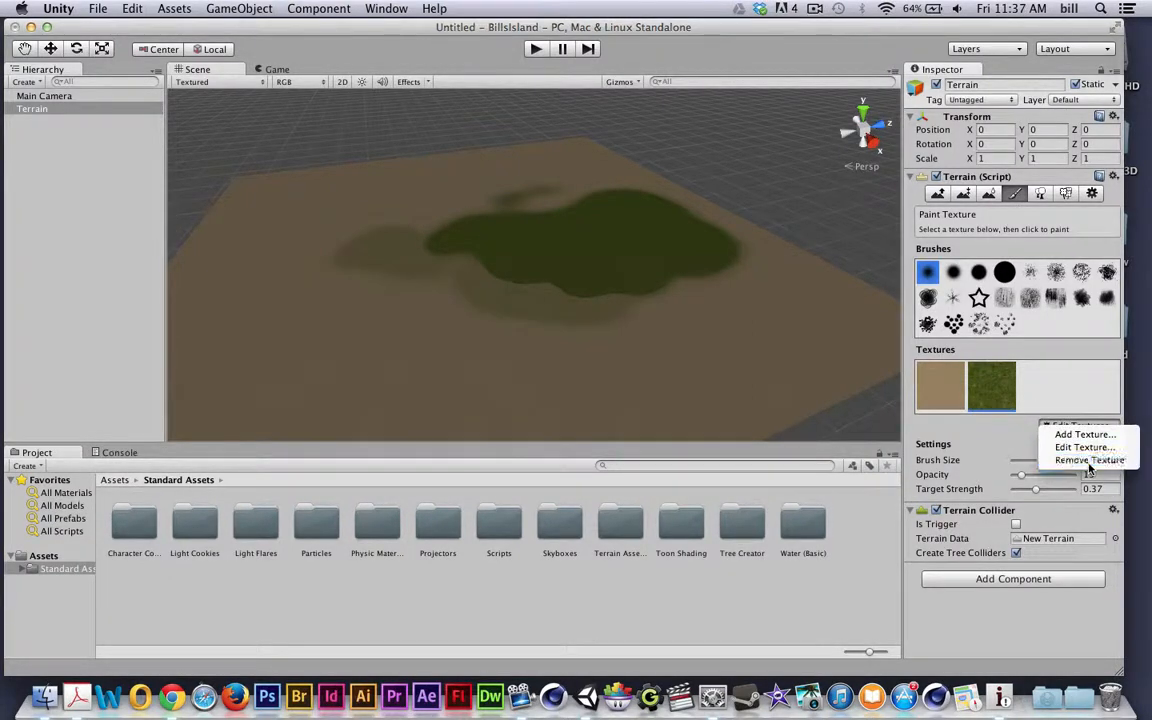
left_click(1089, 460)
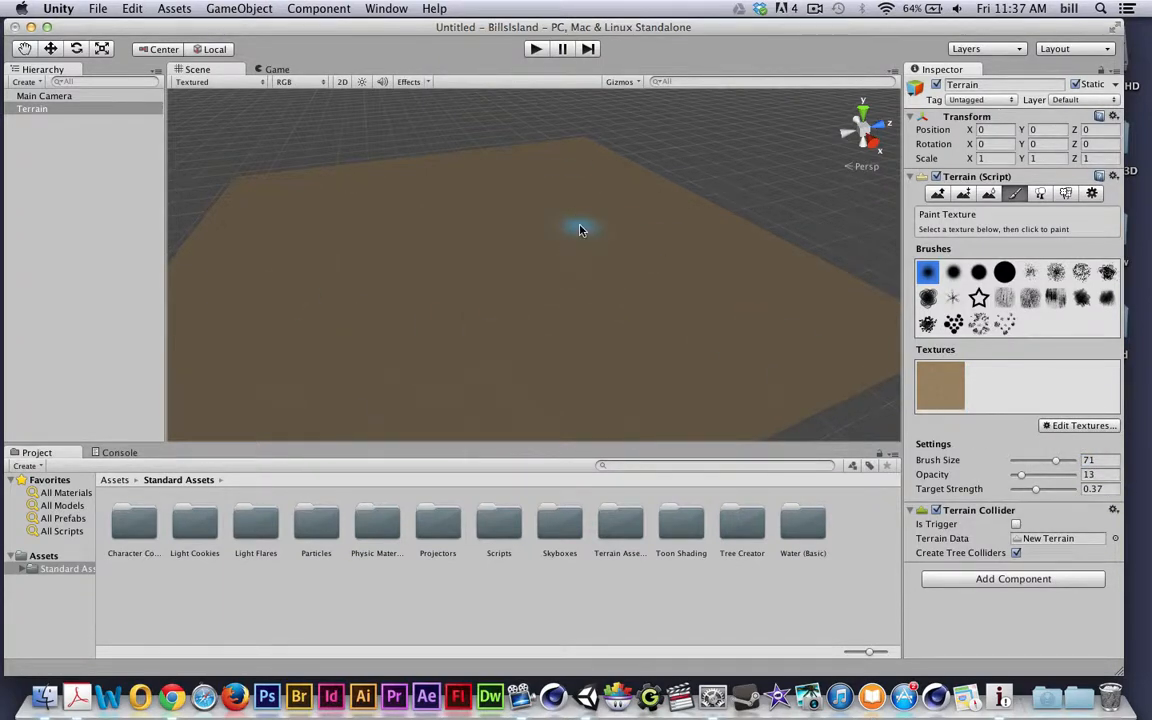
key("super+z")
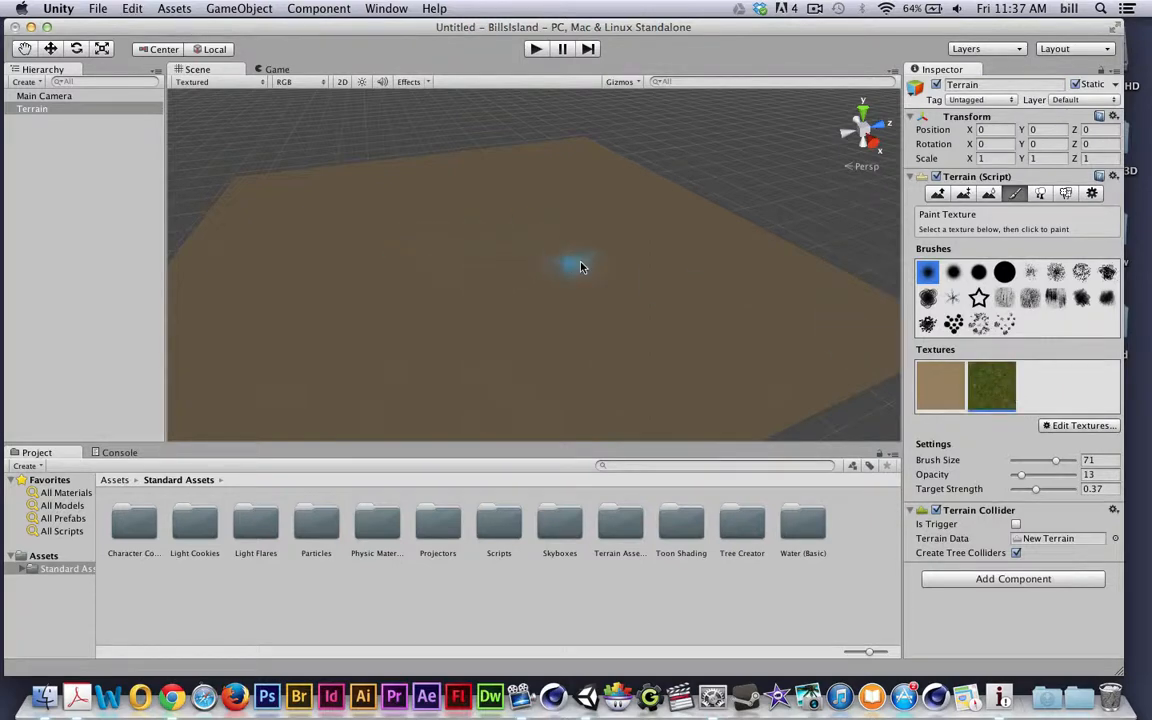
key("shift+q")
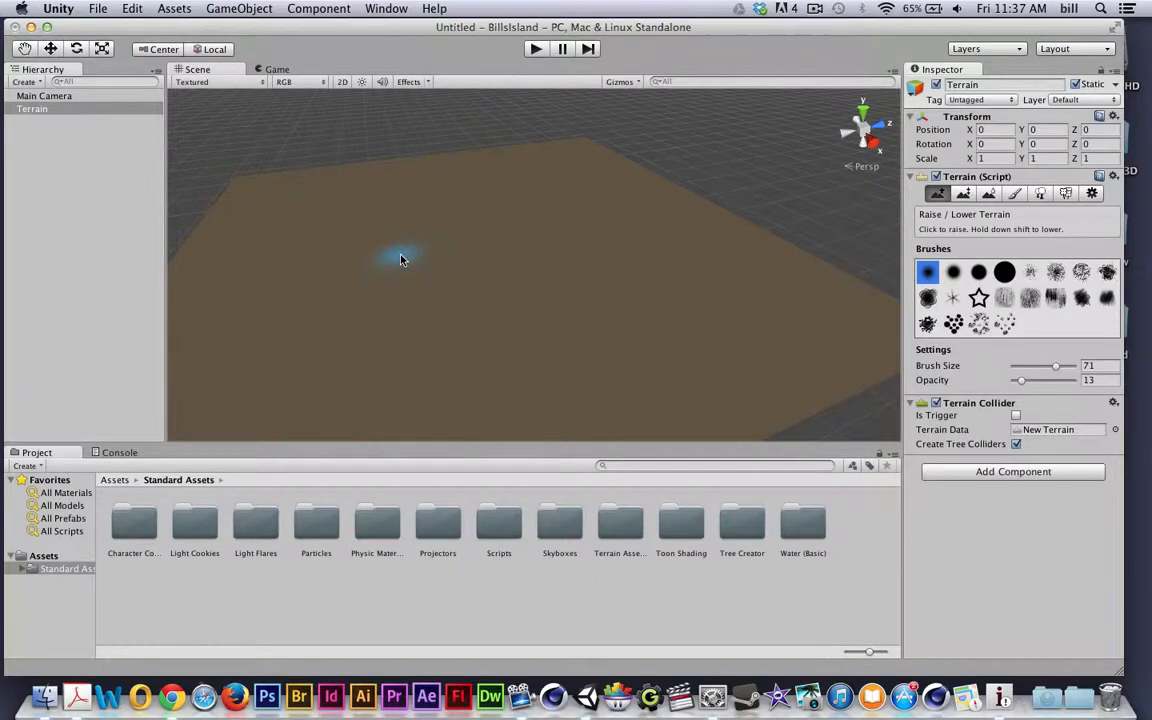
Step: Switch to deviantART muro in Chrome and sketch the outline of a large crescent-shaped island with its opening facing right
left_click(172, 697)
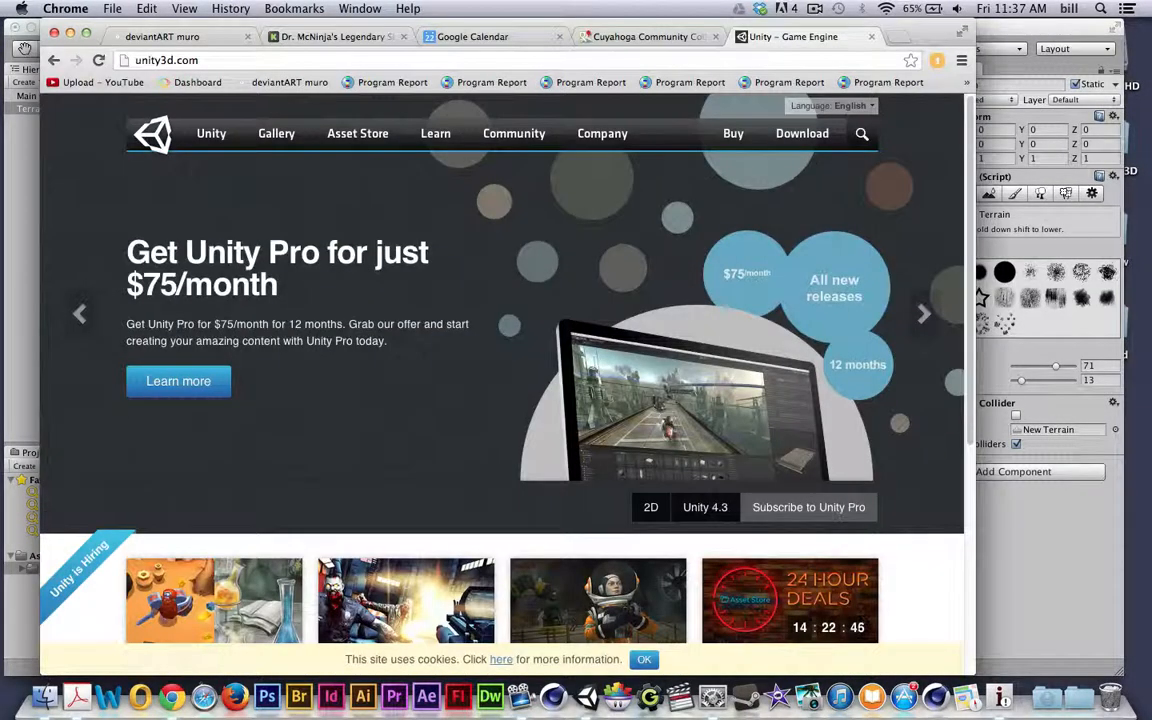
left_click(145, 37)
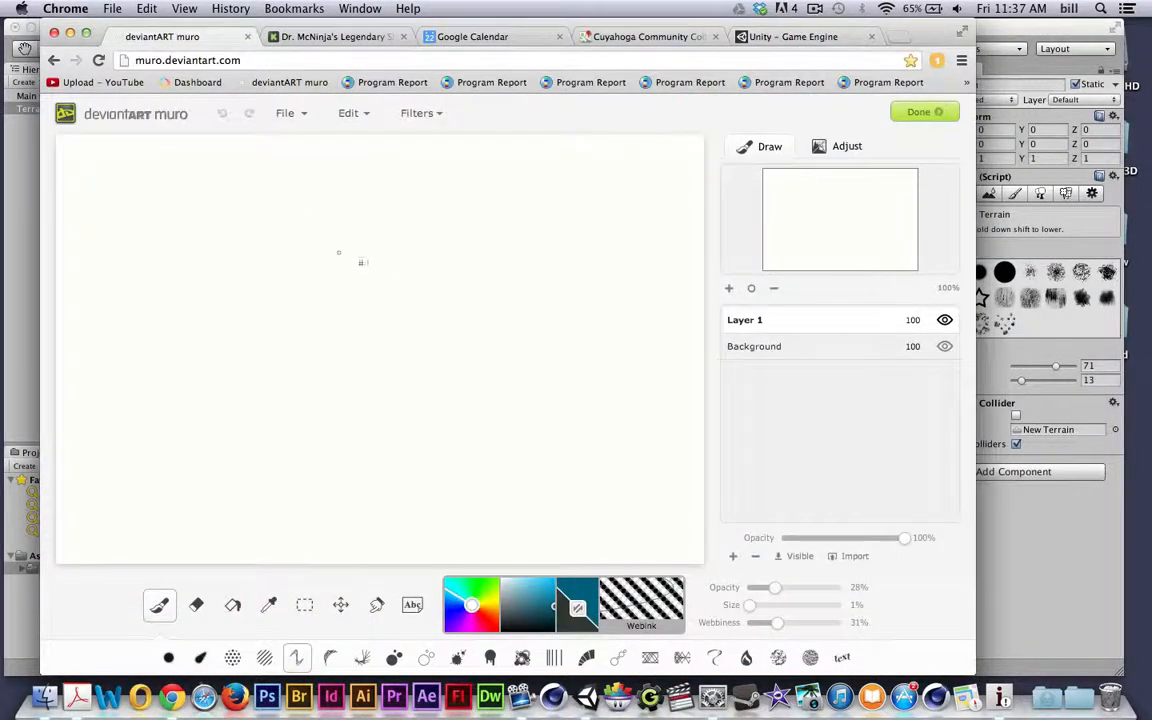
mouse_move(566, 284)
left_mouse_down()
mouse_move(512, 247)
mouse_move(335, 180)
mouse_move(140, 220)
mouse_move(163, 414)
mouse_move(329, 481)
mouse_move(585, 481)
mouse_move(571, 445)
mouse_move(399, 393)
mouse_move(334, 262)
mouse_move(465, 260)
mouse_move(570, 290)
left_mouse_up()
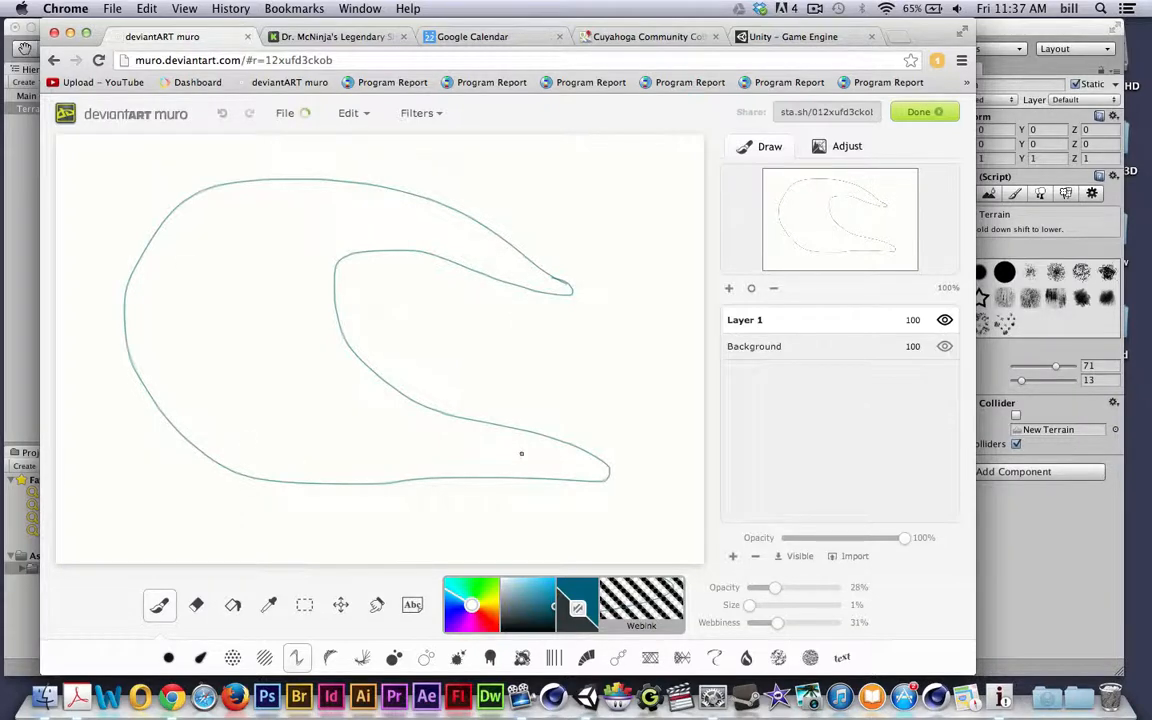
Step: Sketch a small volcano island by the crescent's opening, with shaded slopes and a smoke cloud rising from the crater
mouse_move(605, 323)
left_mouse_down()
mouse_move(496, 320)
mouse_move(530, 372)
mouse_move(607, 403)
mouse_move(650, 372)
mouse_move(650, 329)
mouse_move(580, 324)
mouse_move(591, 313)
mouse_move(620, 306)
mouse_move(604, 320)
mouse_move(652, 347)
mouse_move(622, 360)
mouse_move(560, 355)
left_mouse_up()
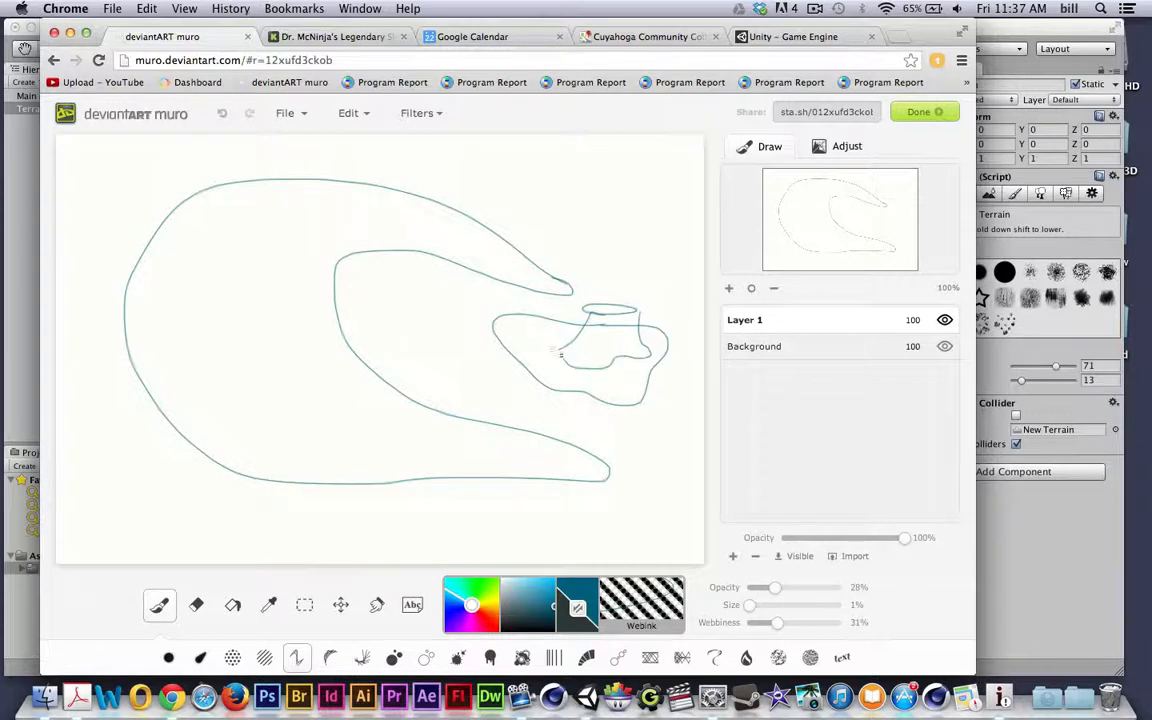
mouse_move(611, 302)
left_mouse_down()
mouse_move(590, 280)
mouse_move(585, 237)
left_mouse_up()
mouse_move(612, 300)
left_mouse_down()
mouse_move(649, 272)
mouse_move(650, 233)
mouse_move(569, 207)
mouse_move(555, 224)
mouse_move(609, 237)
mouse_move(630, 260)
mouse_move(627, 281)
mouse_move(575, 338)
mouse_move(612, 318)
mouse_move(566, 346)
mouse_move(628, 322)
mouse_move(585, 312)
mouse_move(568, 343)
left_mouse_up()
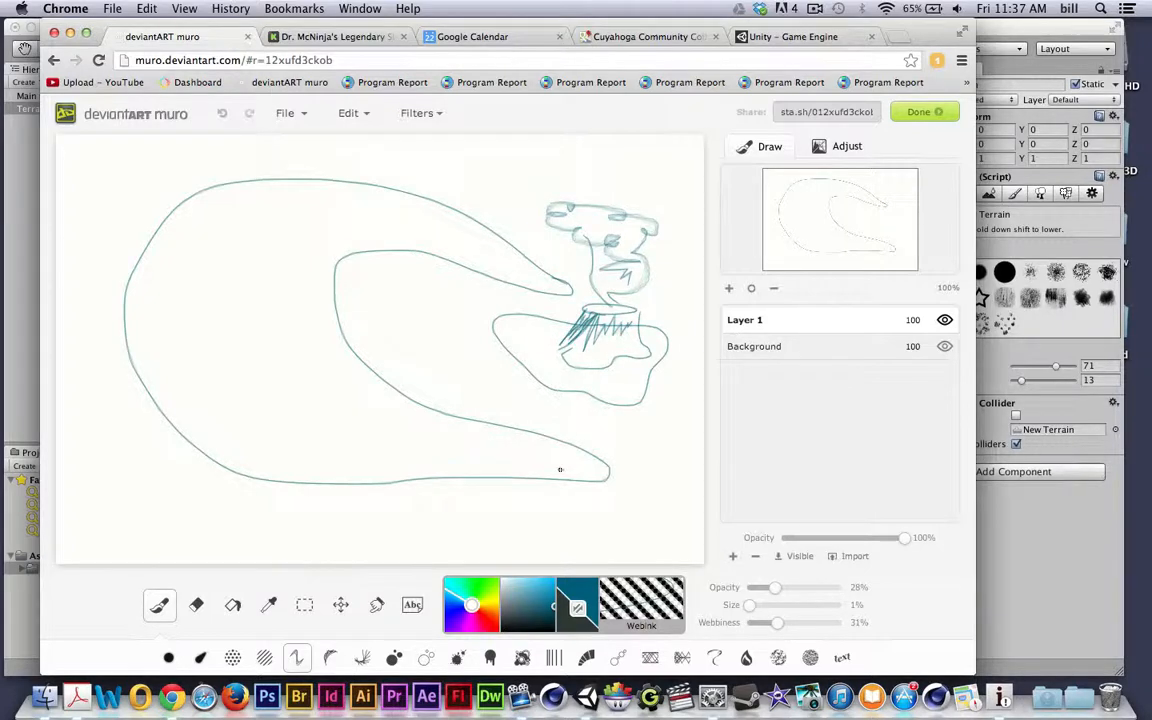
Step: Mark the crescent's lower tip with a crossed circle and draw a route with arrows around the island to its upper tip
mouse_move(560, 469)
left_mouse_down()
mouse_move(568, 455)
mouse_move(581, 465)
mouse_move(591, 443)
mouse_move(562, 456)
mouse_move(303, 408)
left_mouse_up()
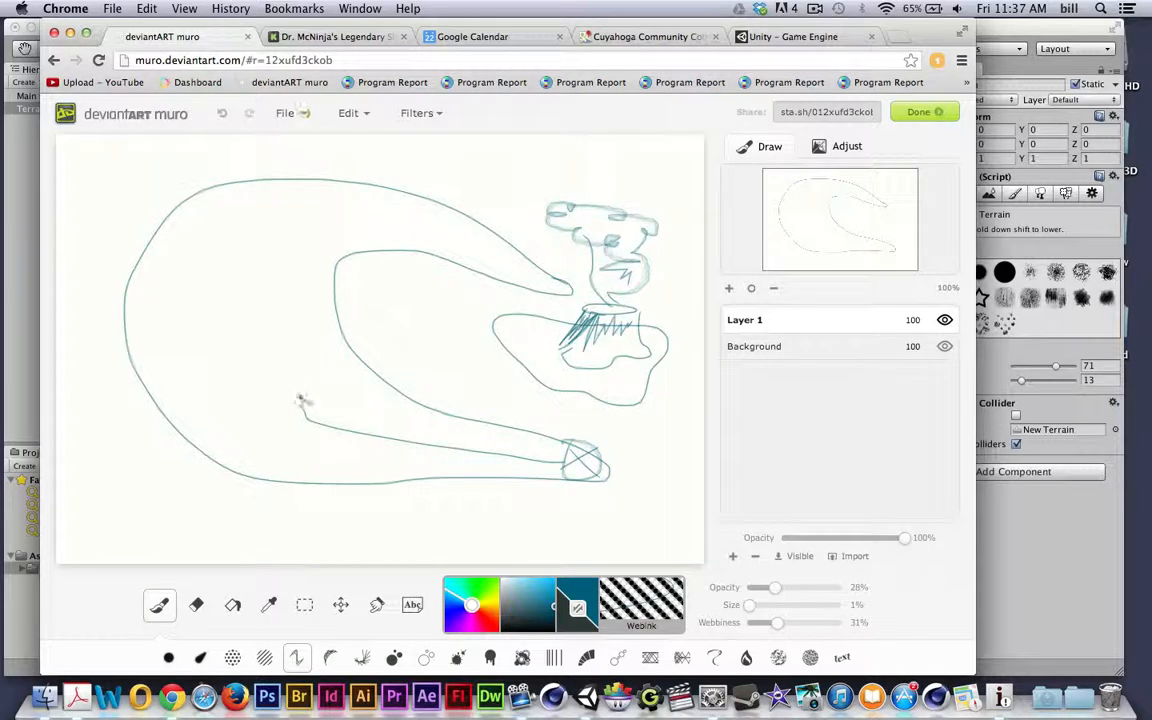
mouse_move(287, 365)
left_mouse_down()
mouse_move(237, 244)
mouse_move(291, 200)
left_mouse_up()
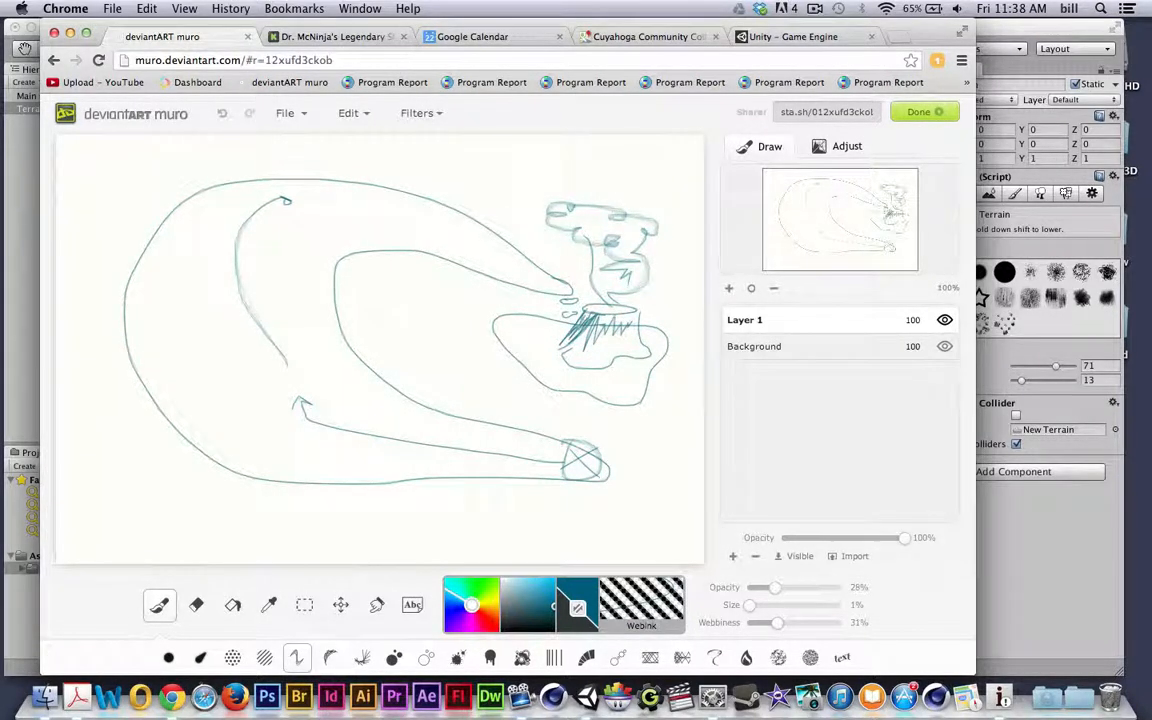
mouse_move(312, 199)
left_mouse_down()
mouse_move(390, 207)
mouse_move(523, 267)
mouse_move(511, 273)
left_mouse_up()
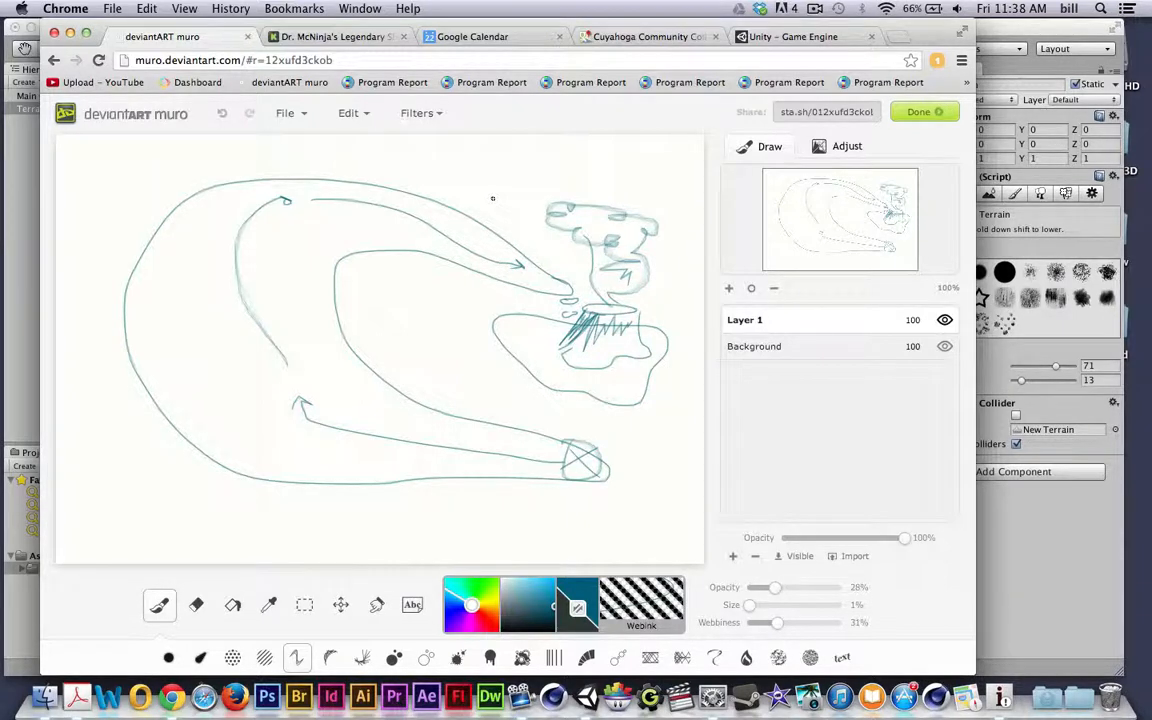
mouse_move(568, 471)
left_mouse_down()
mouse_move(546, 466)
mouse_move(621, 444)
mouse_move(599, 473)
left_mouse_up()
left_click_drag(561, 434, 604, 486)
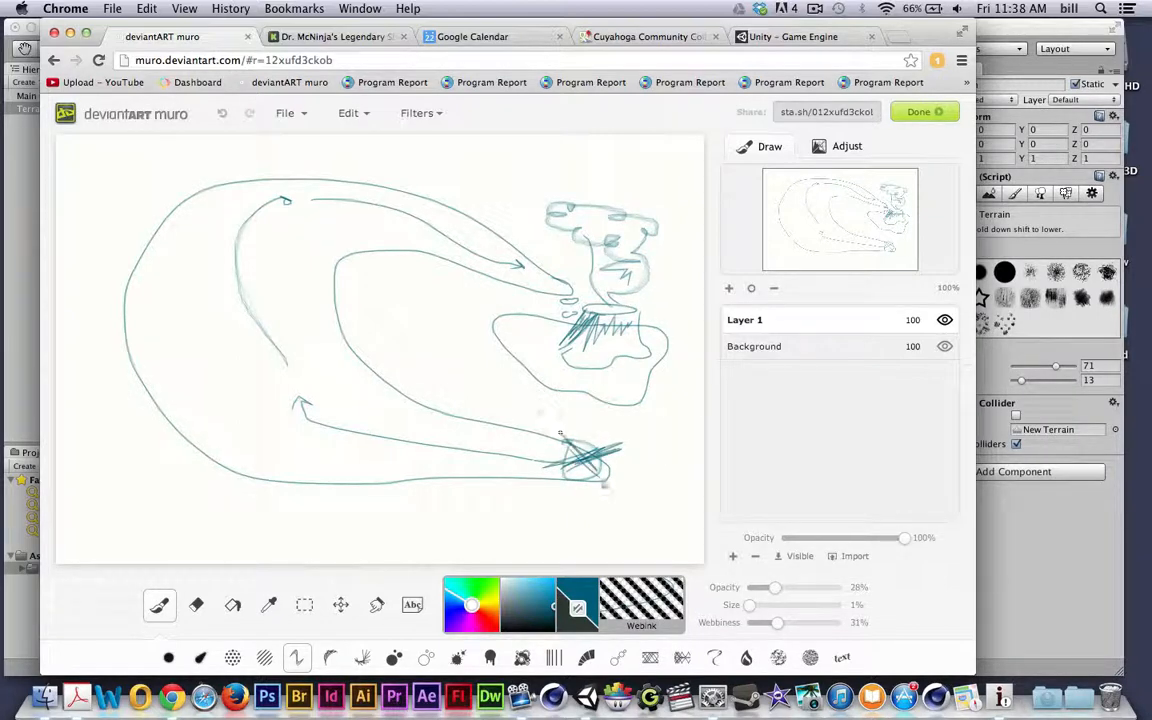